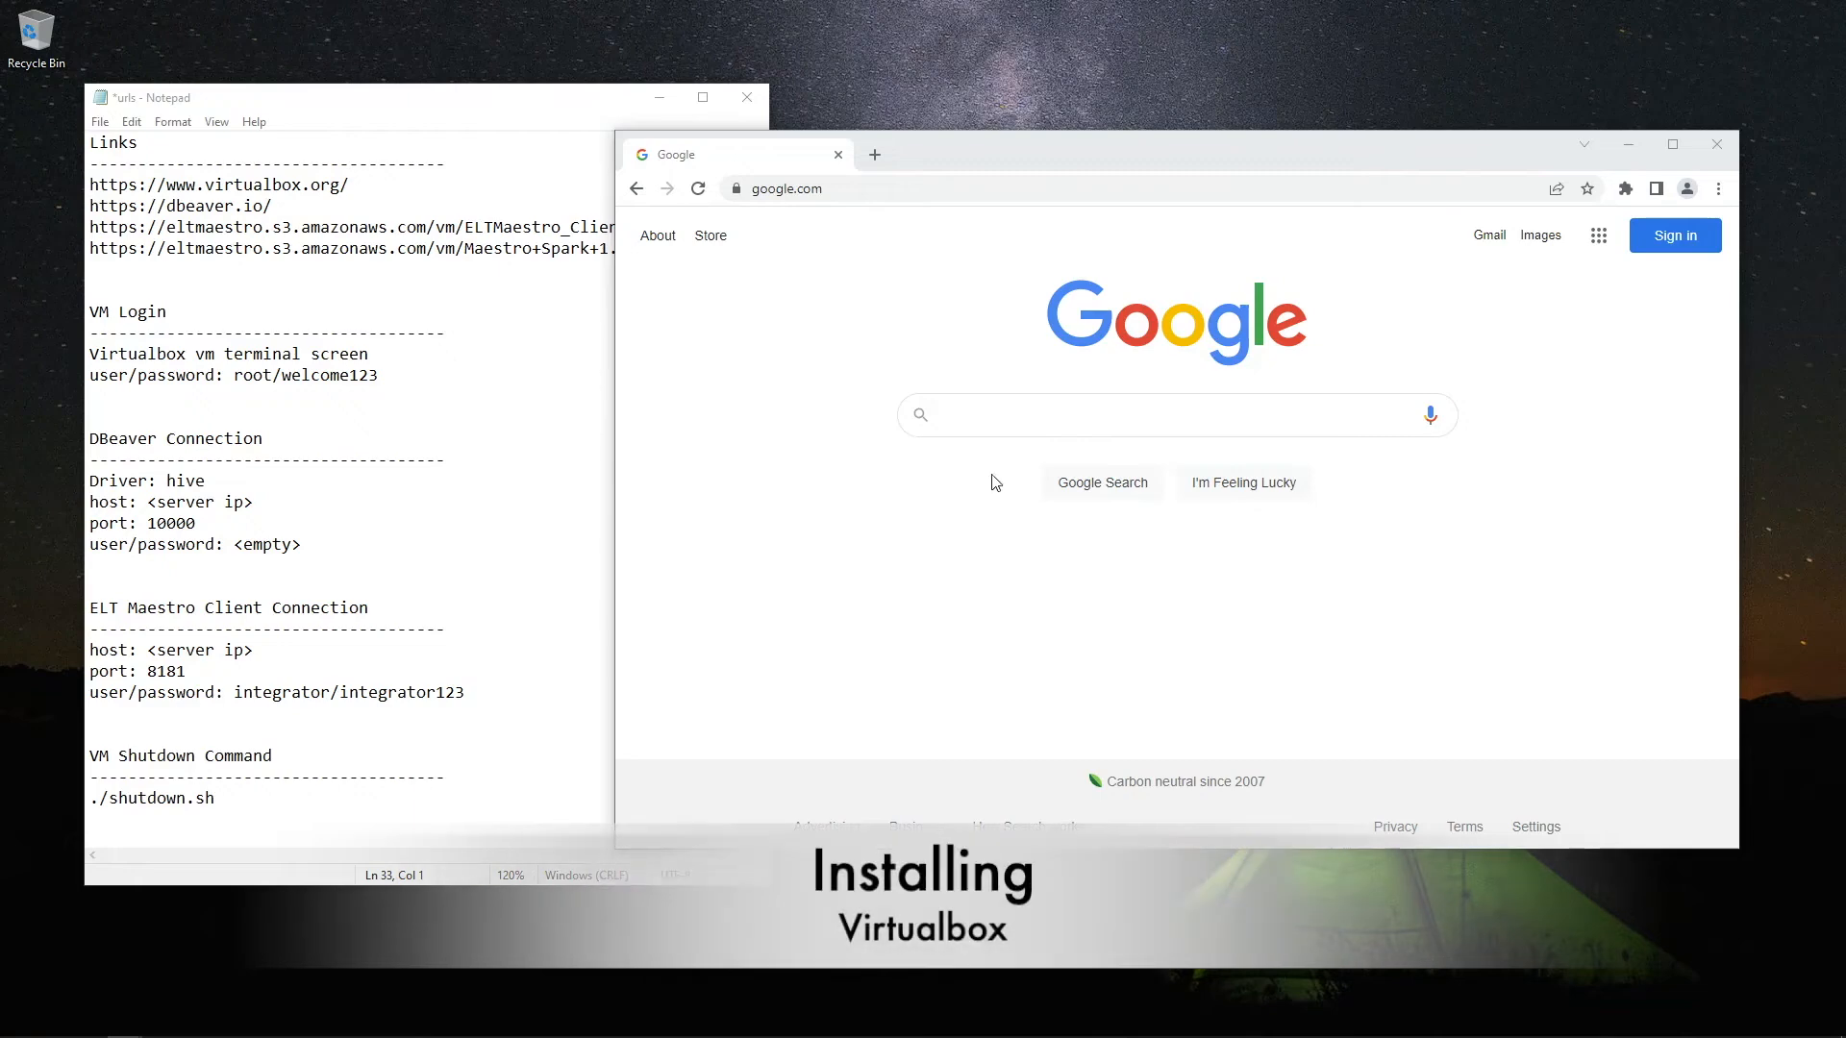
pyautogui.click(867, 192)
pyautogui.write('www')
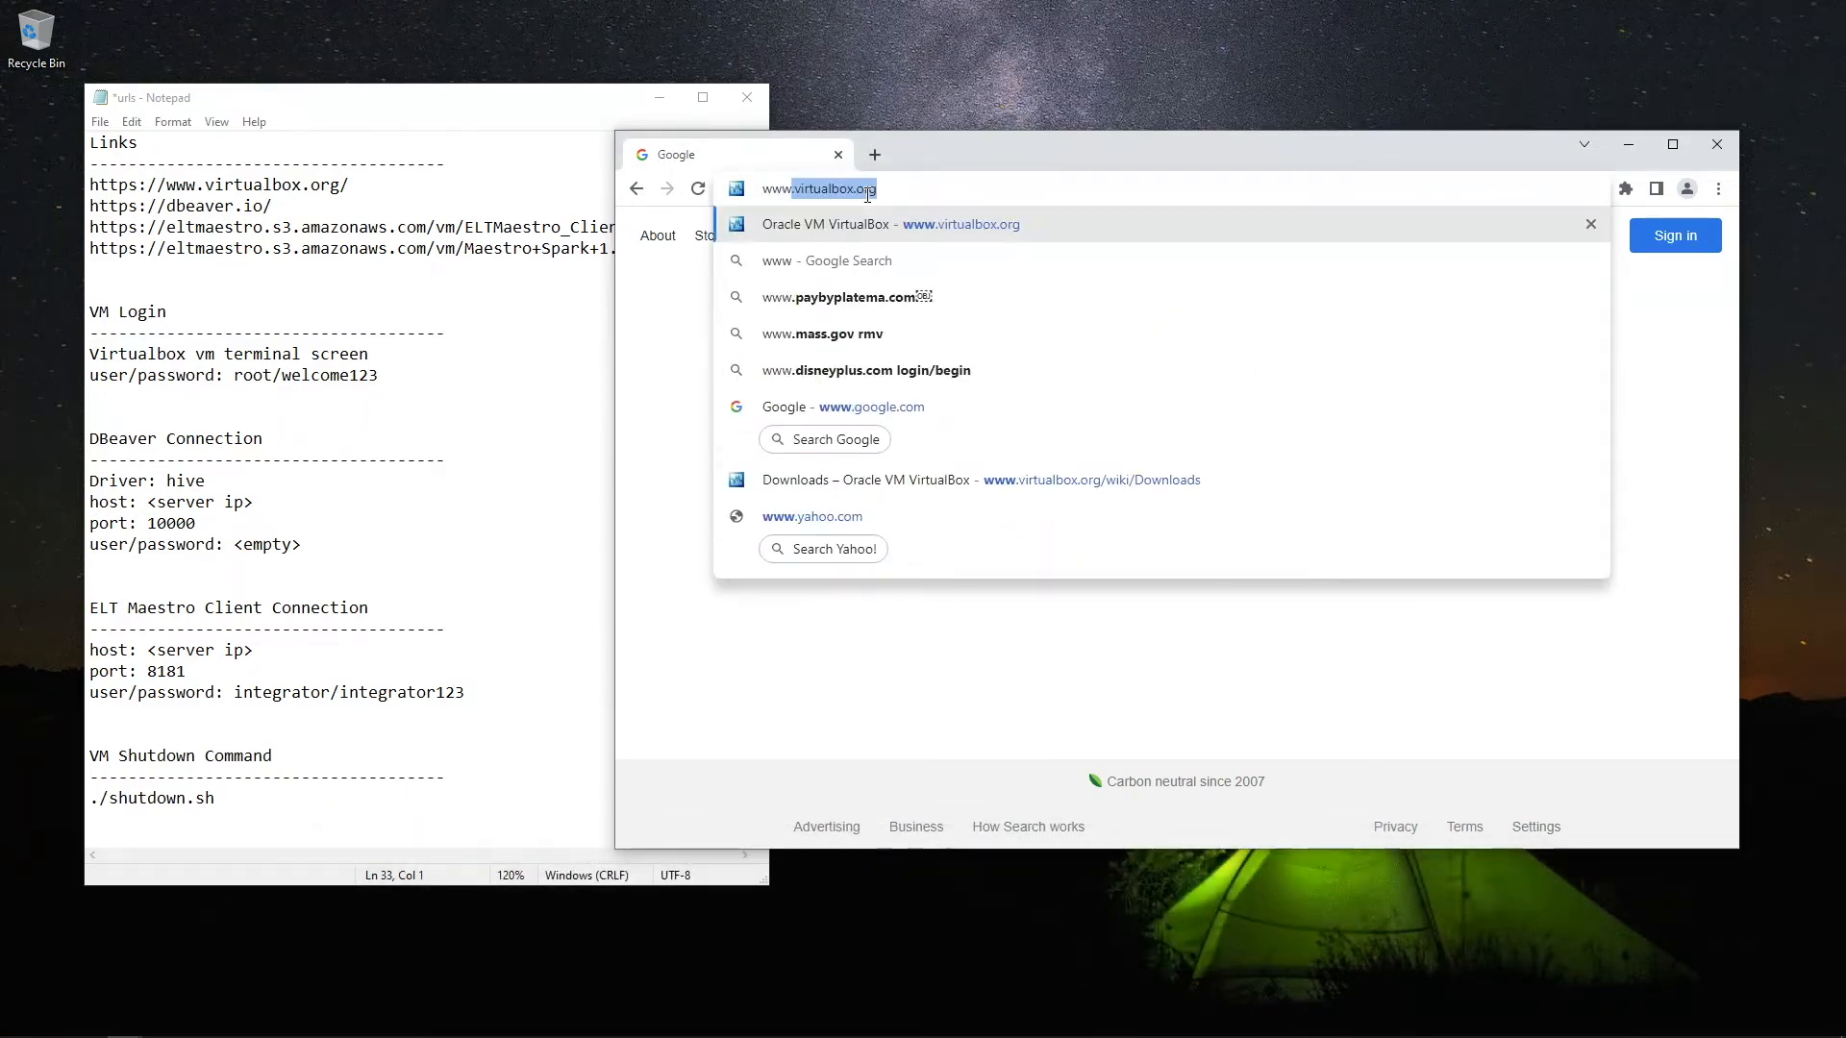
pyautogui.press('Return')
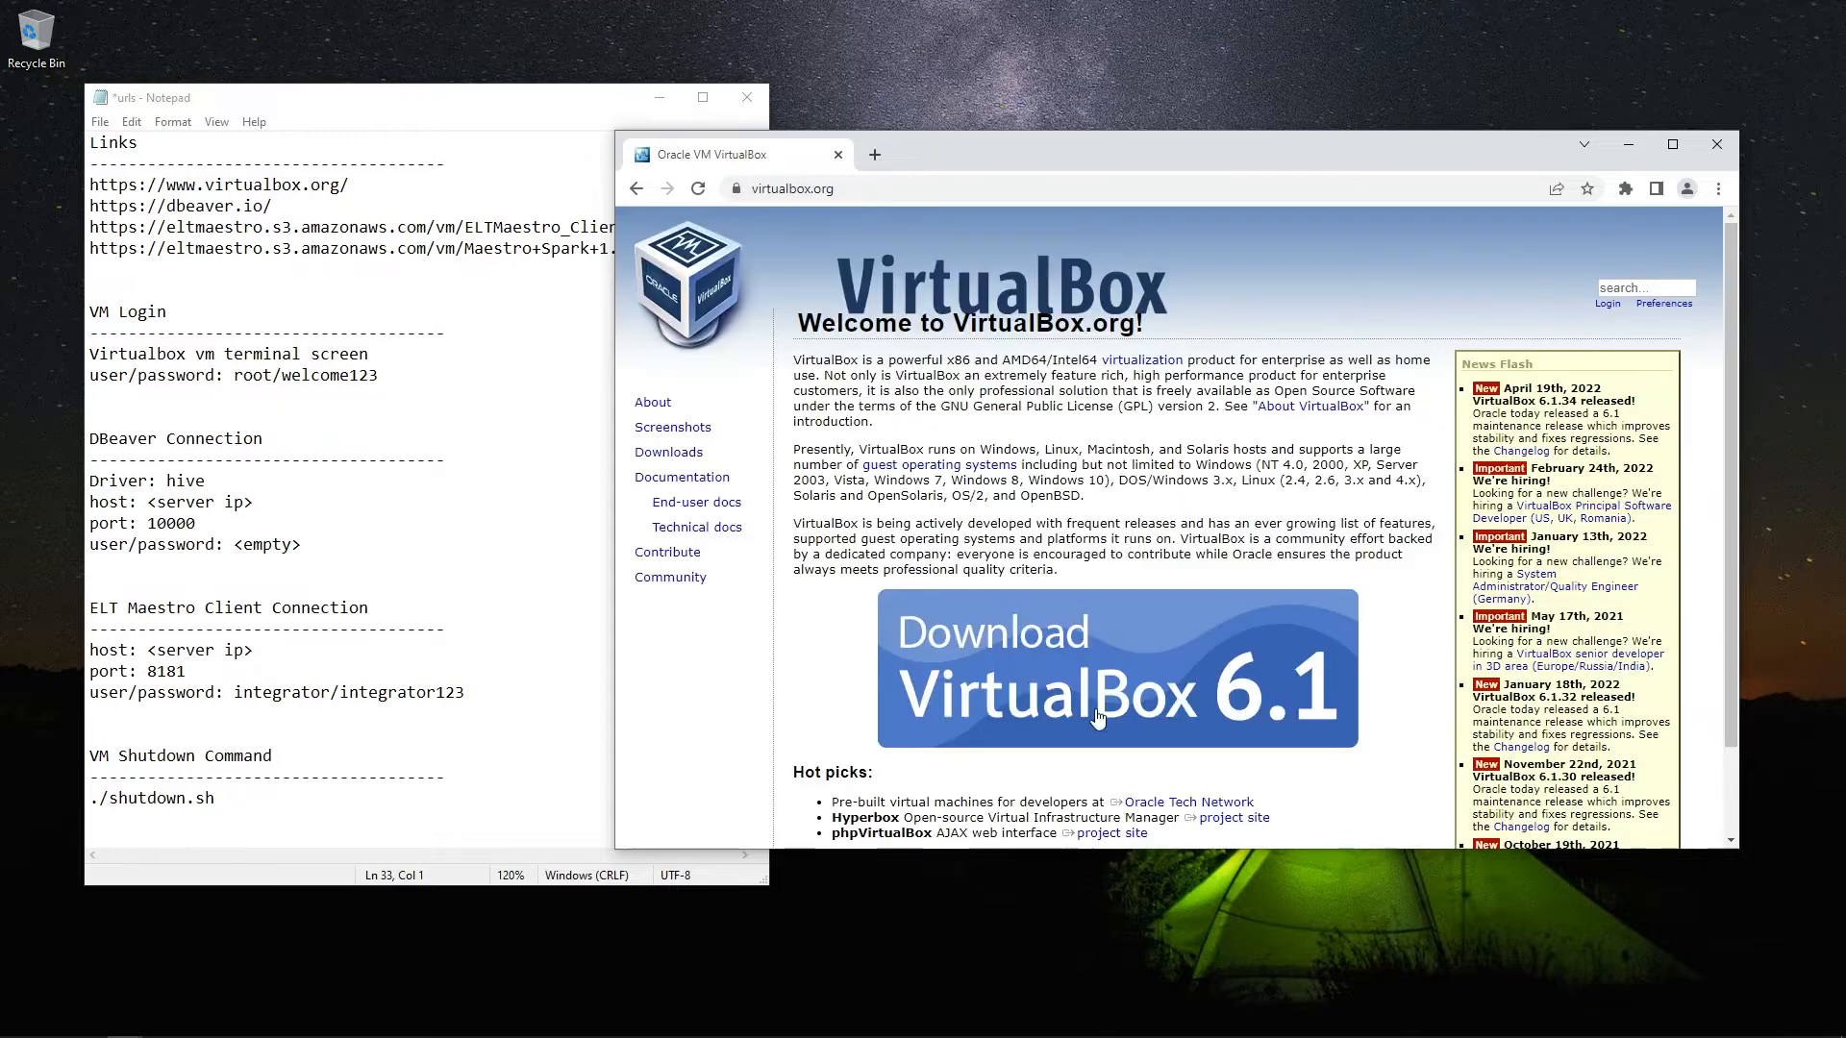
pyautogui.click(1033, 665)
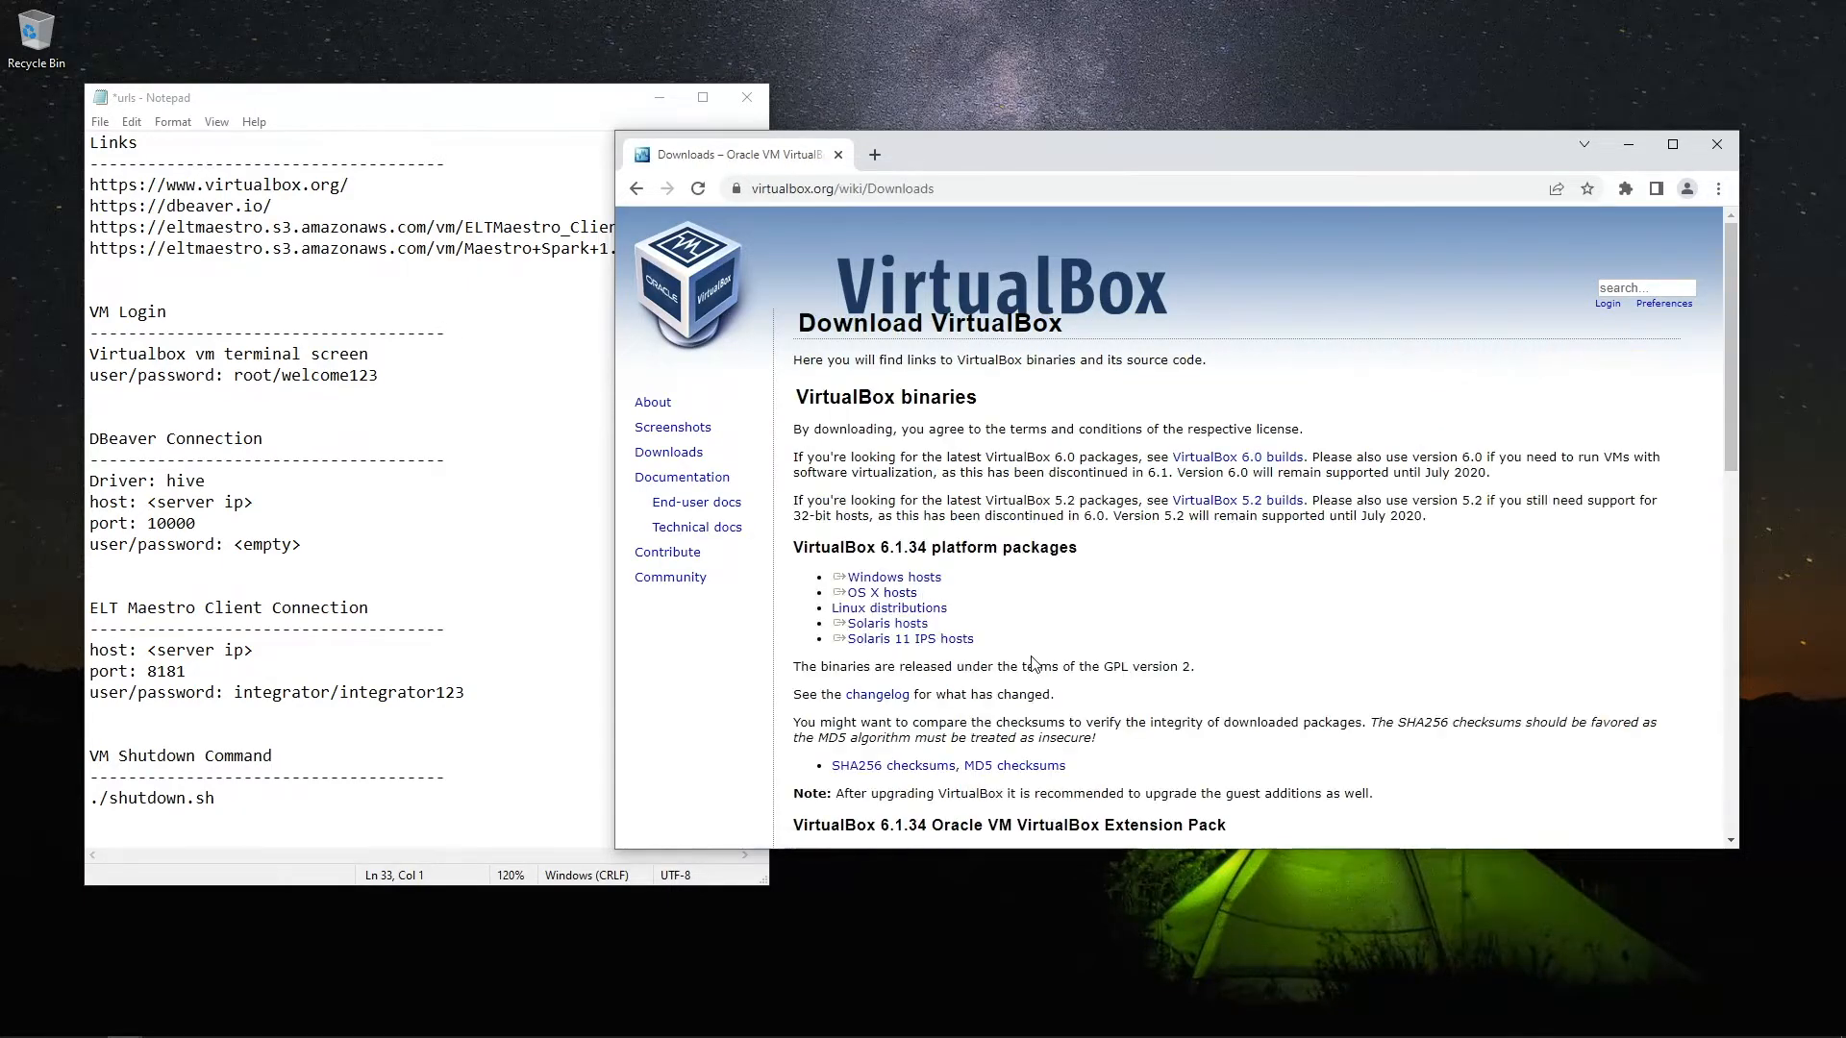
pyautogui.click(894, 580)
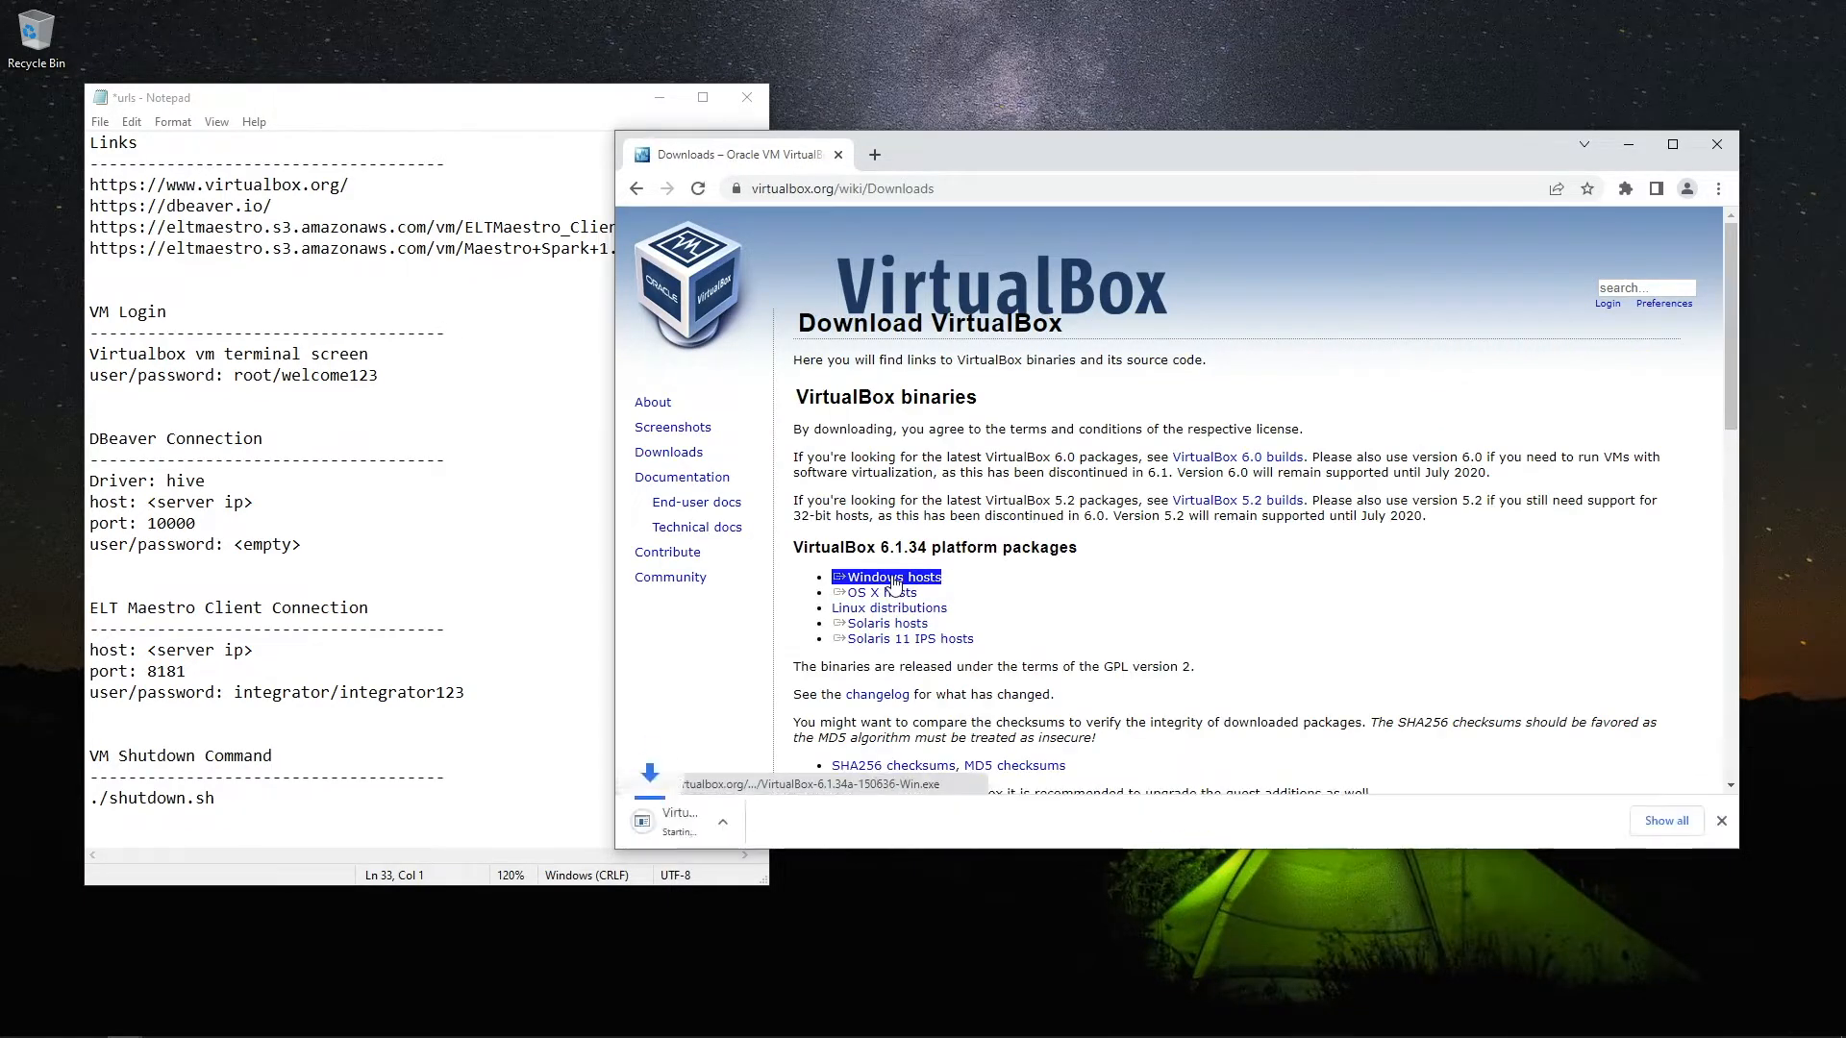
# Run the VirtualBox 6.1.34 installer with default features and options, accepting the network warning
pyautogui.click(725, 825)
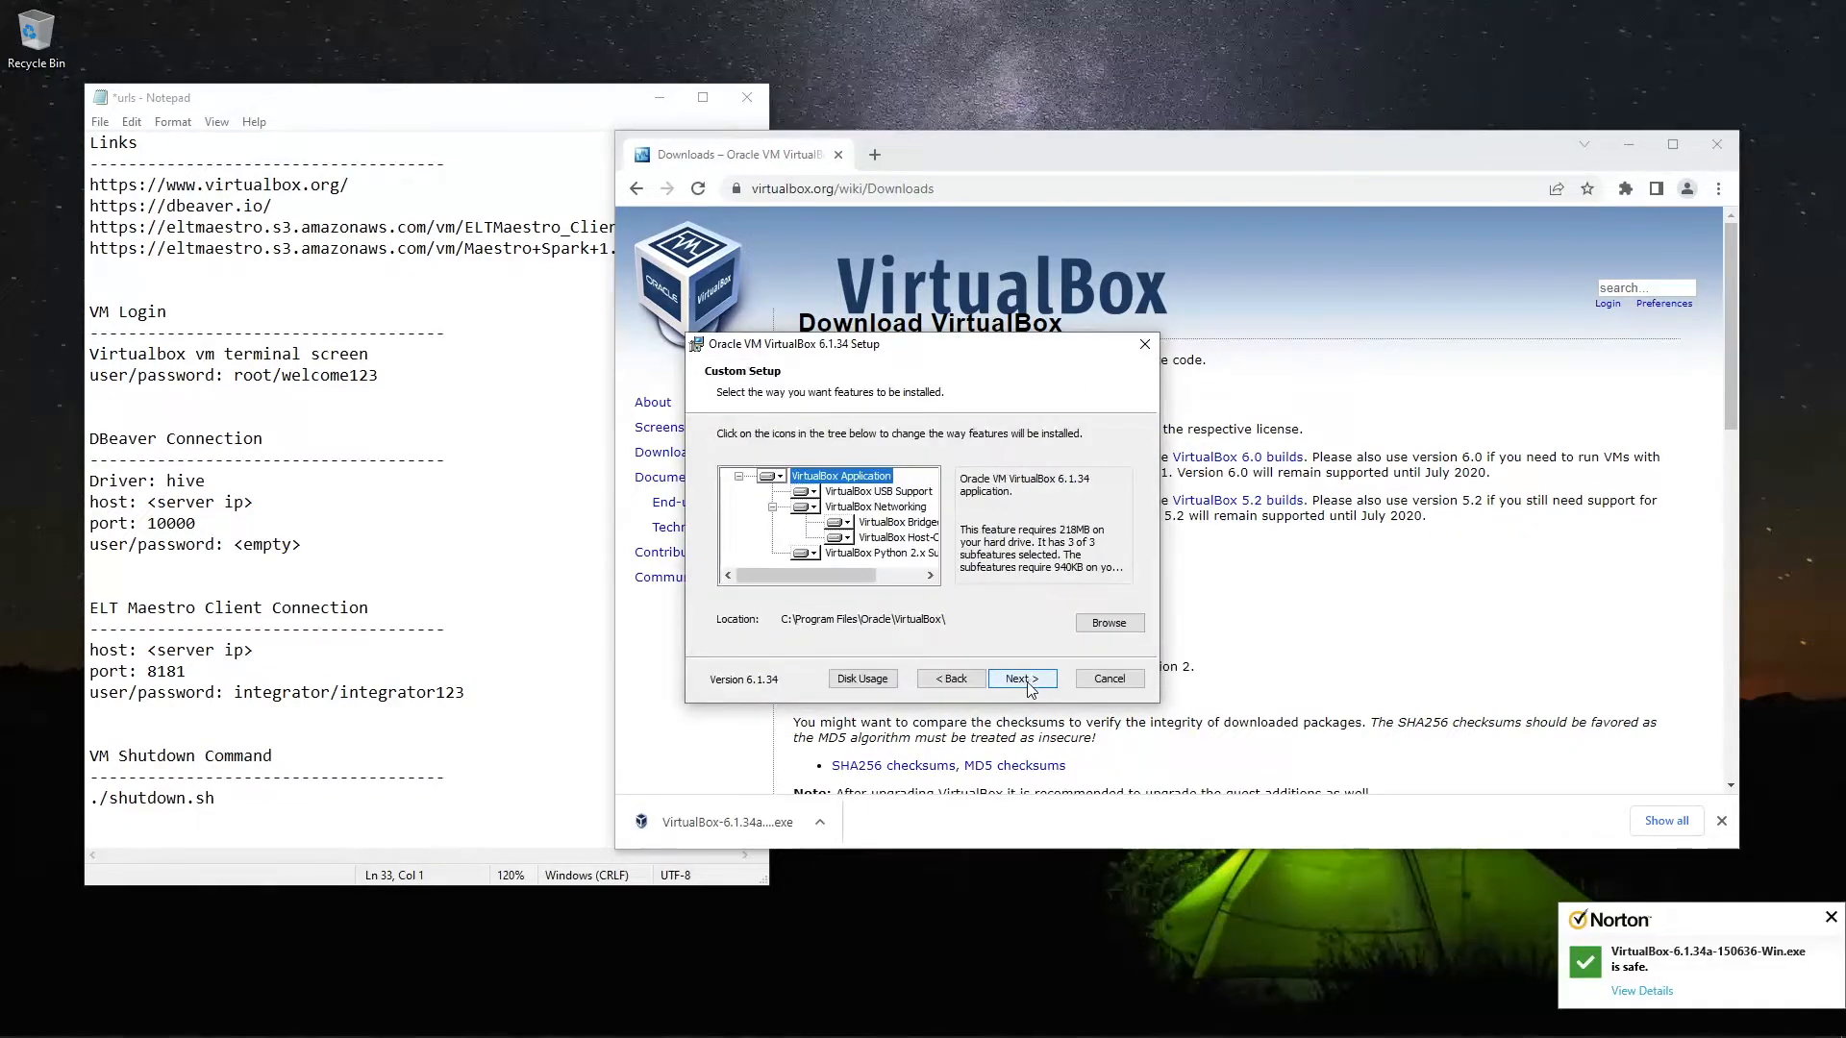
pyautogui.click(1023, 680)
pyautogui.click(1023, 680)
pyautogui.click(1023, 679)
pyautogui.click(1023, 680)
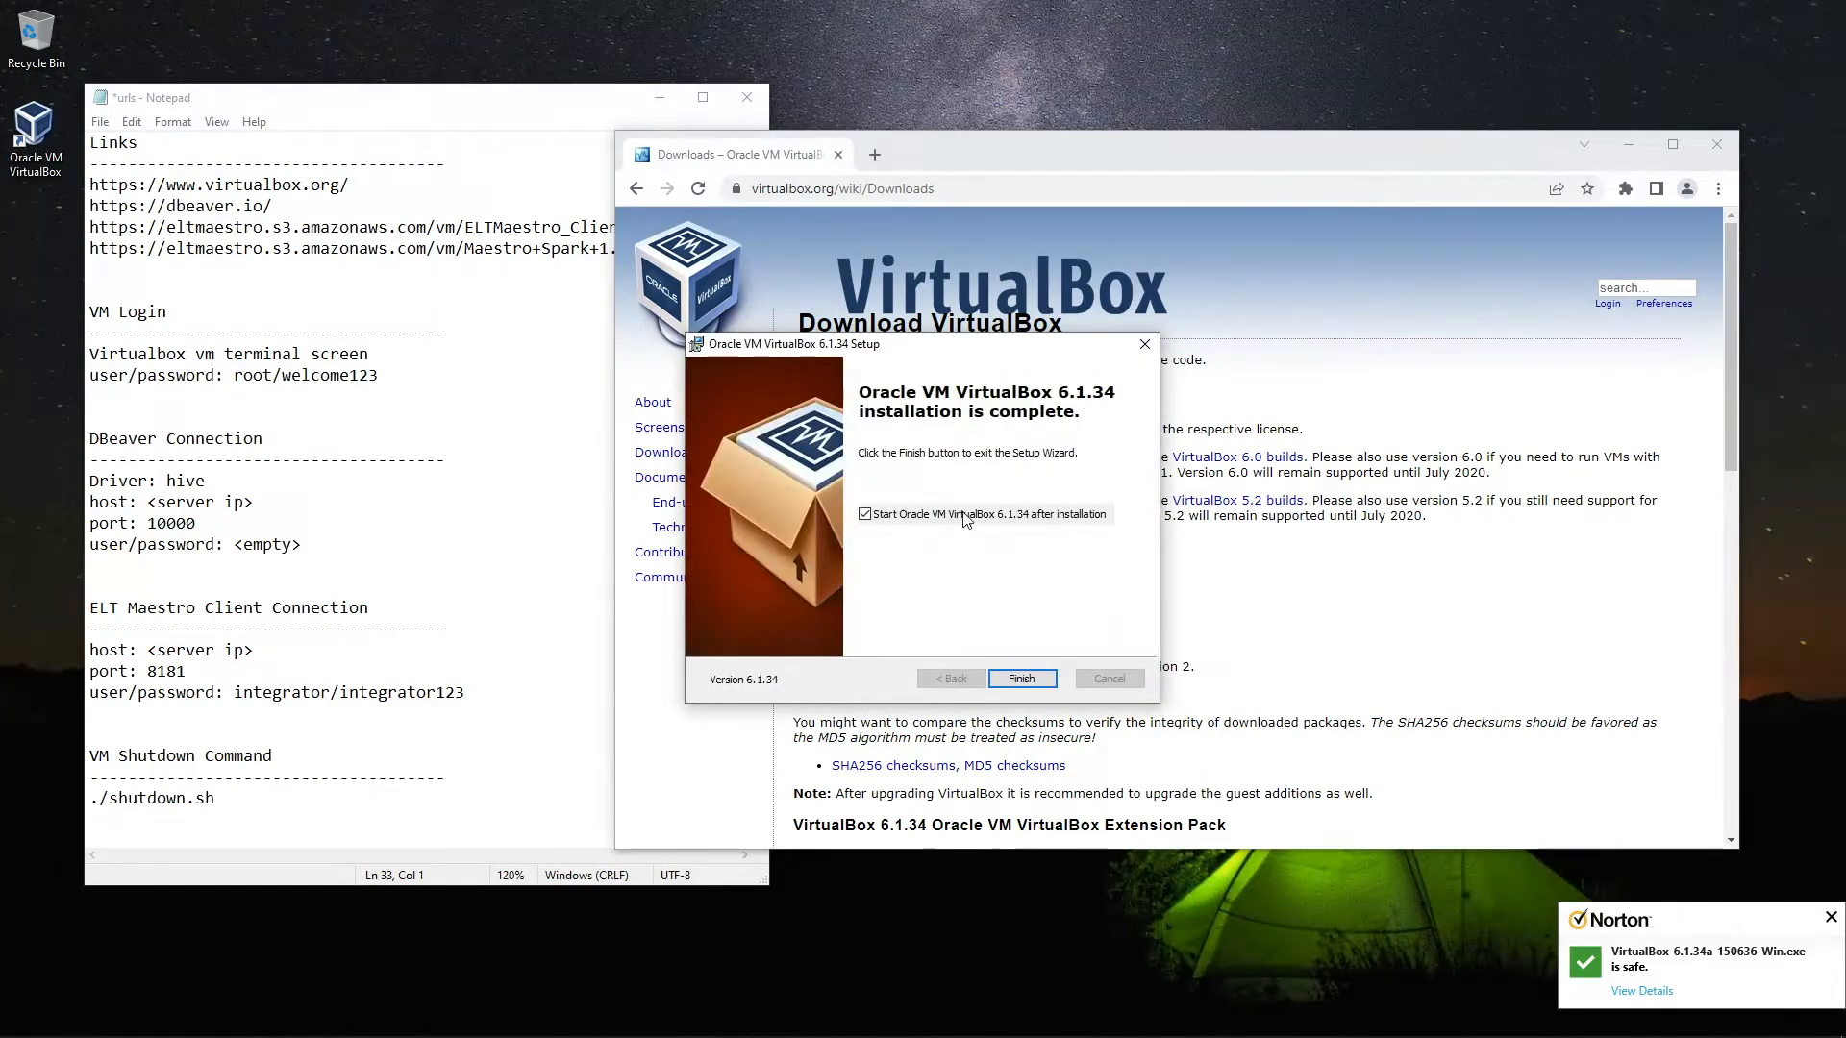
pyautogui.click(1023, 680)
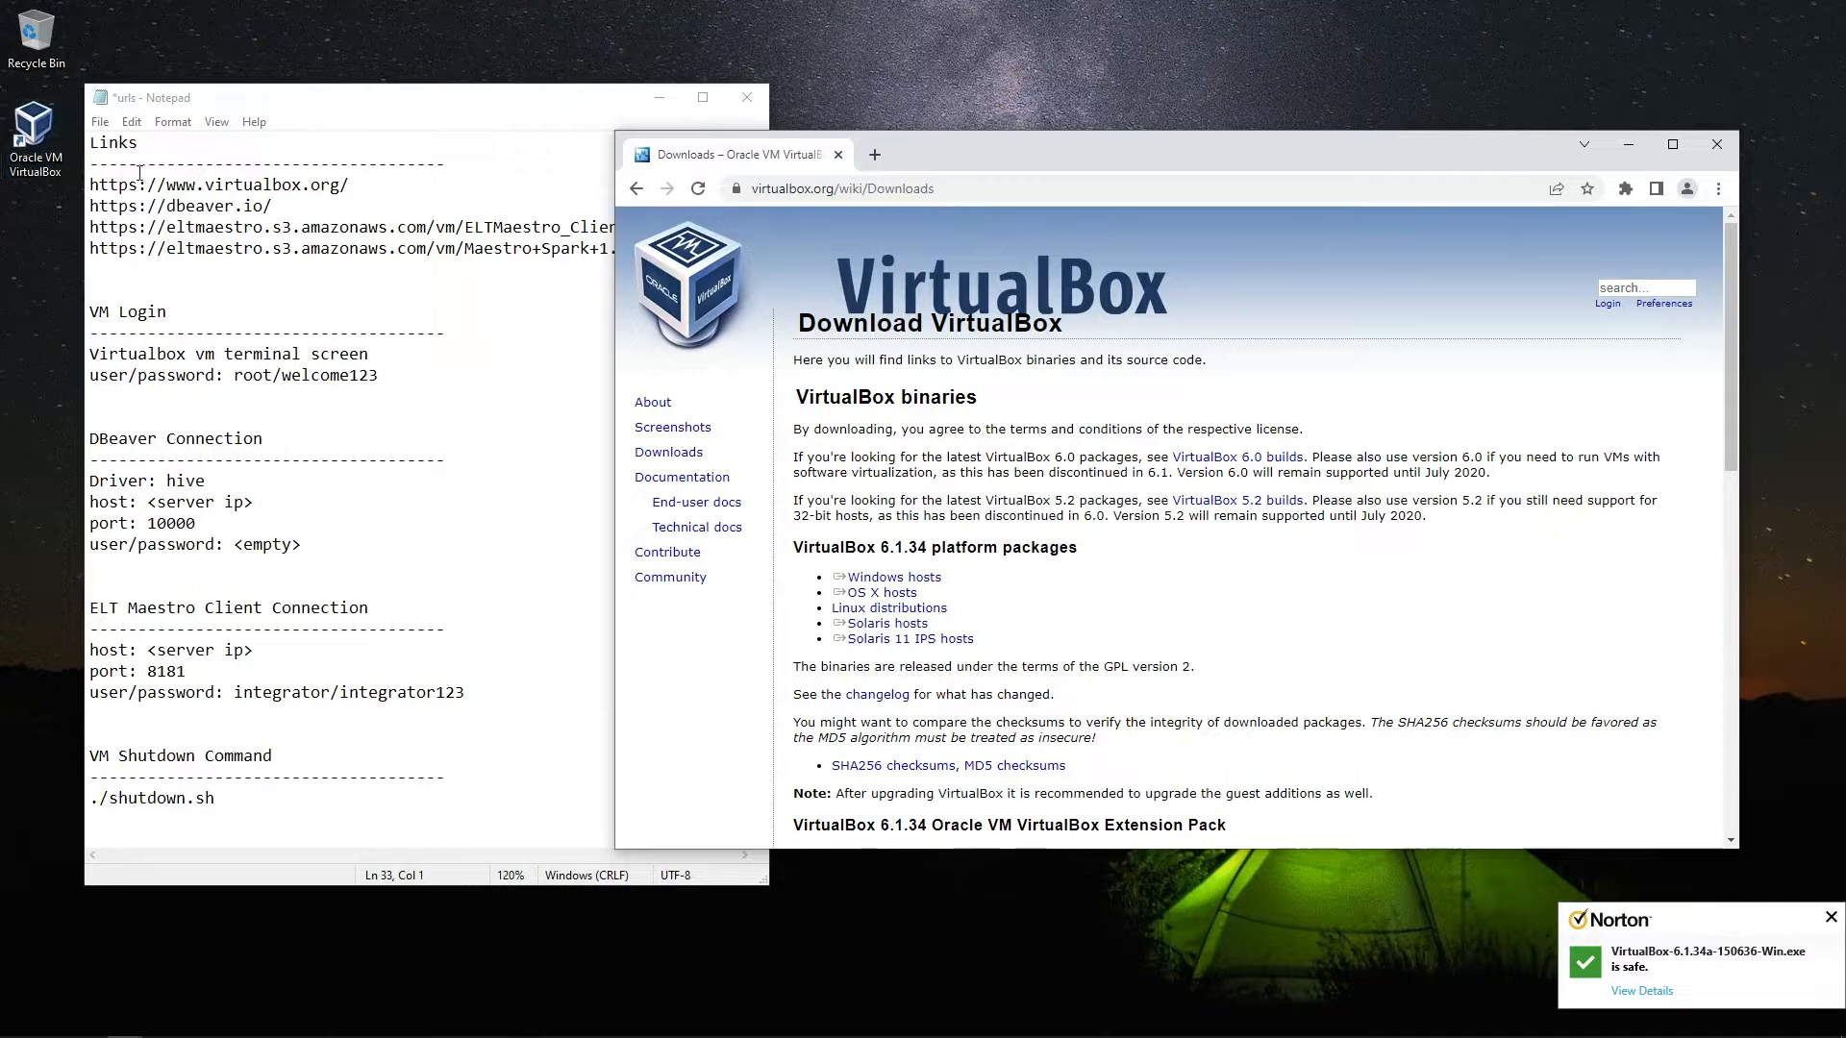
pyautogui.click(973, 186)
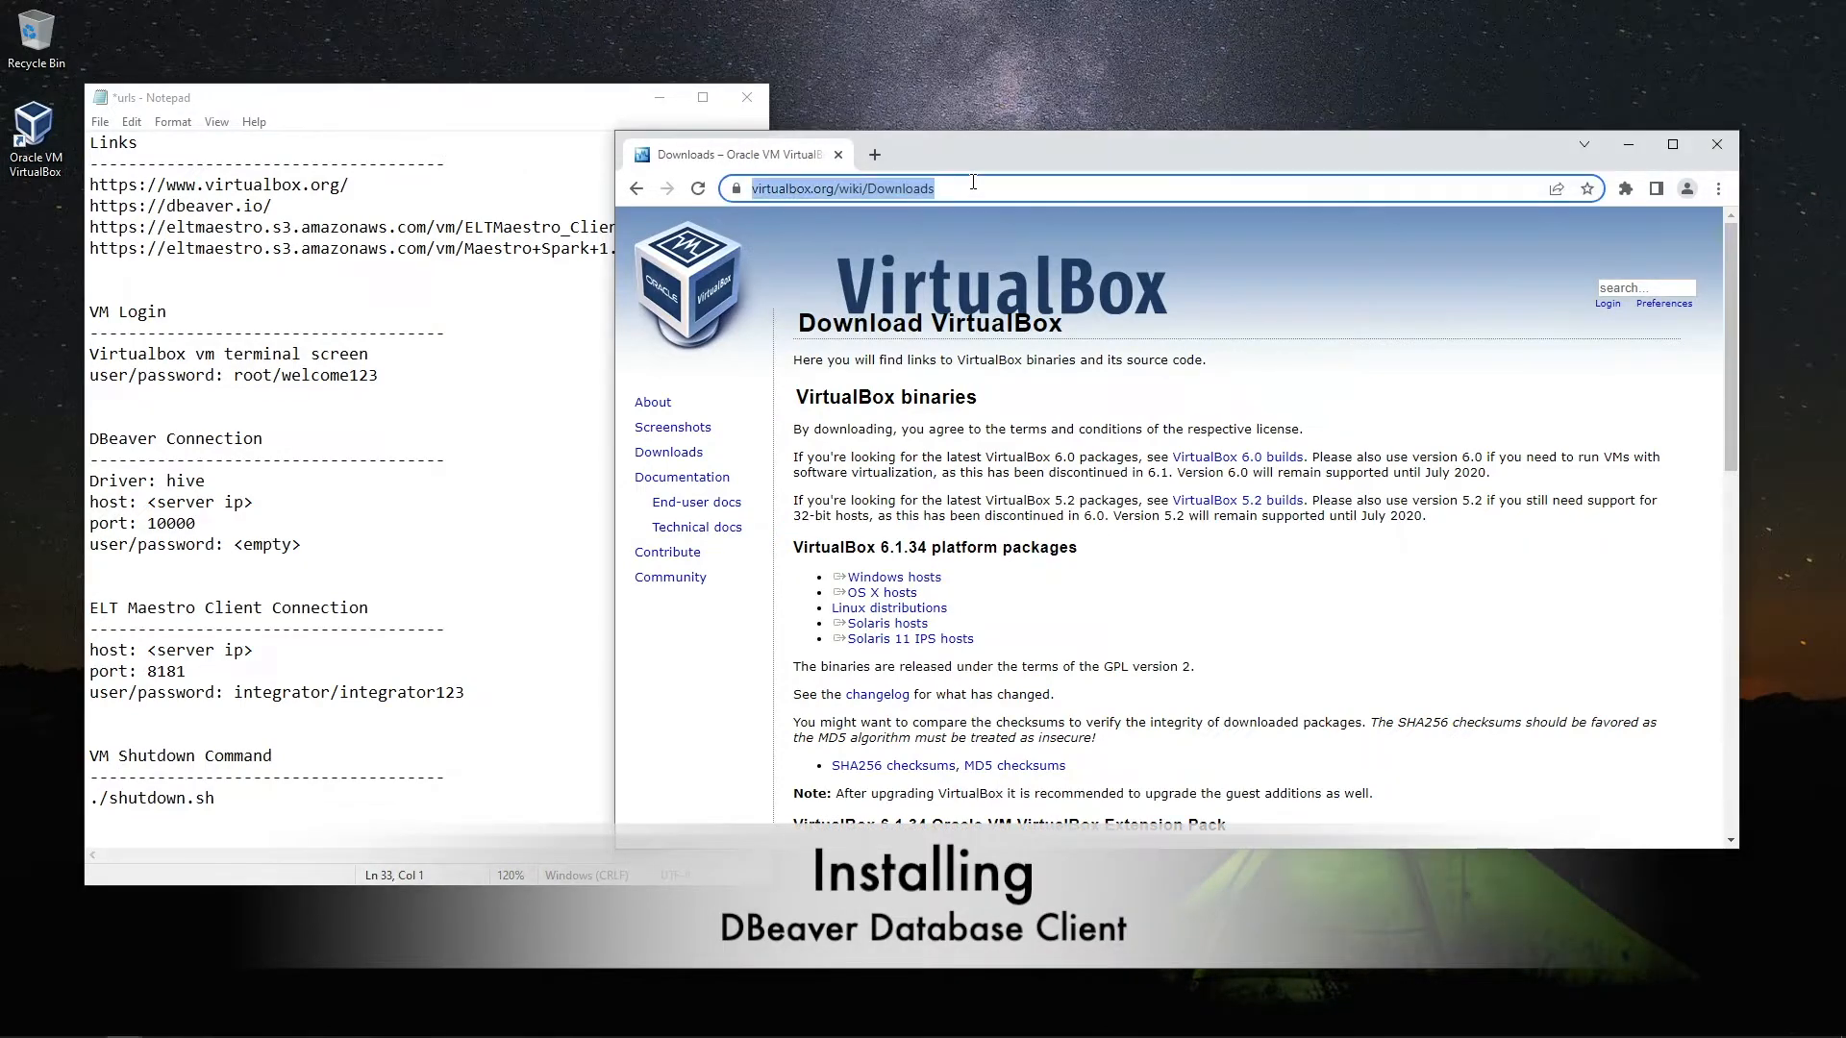
pyautogui.write('www.')
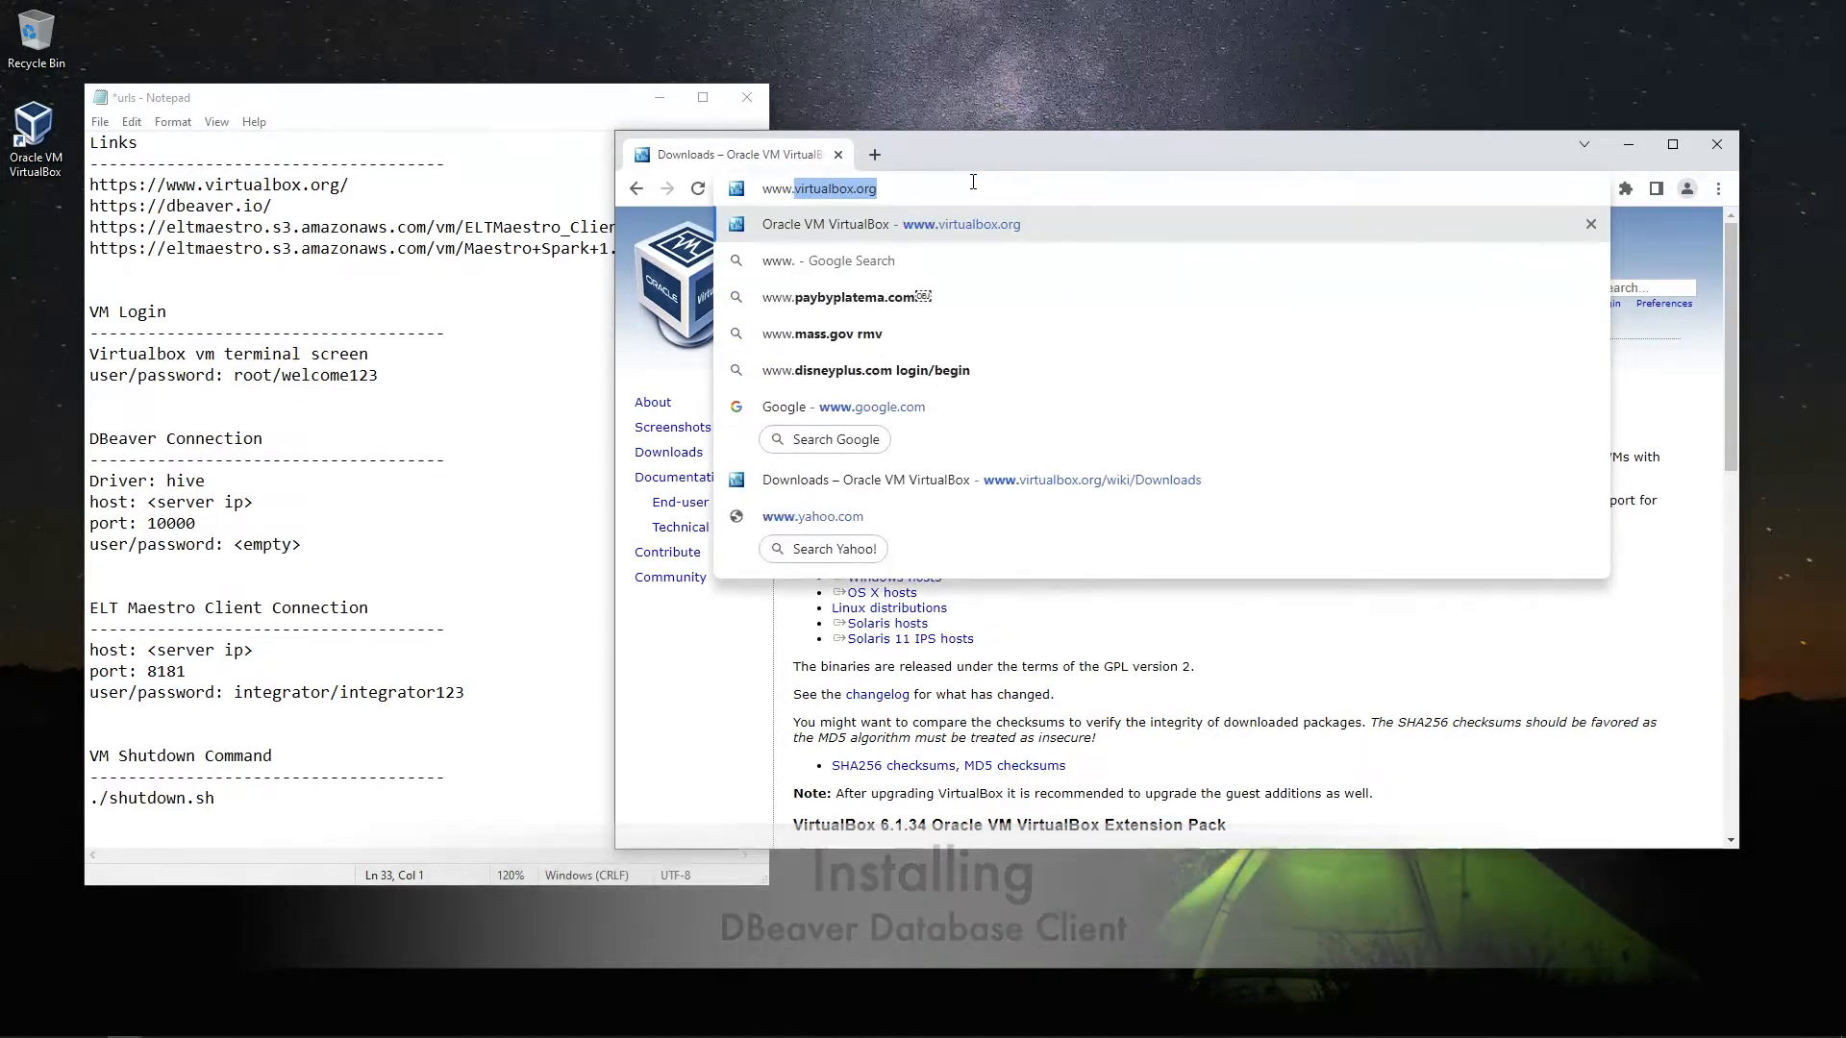
pyautogui.write('dbeaver.io')
pyautogui.press('Return')
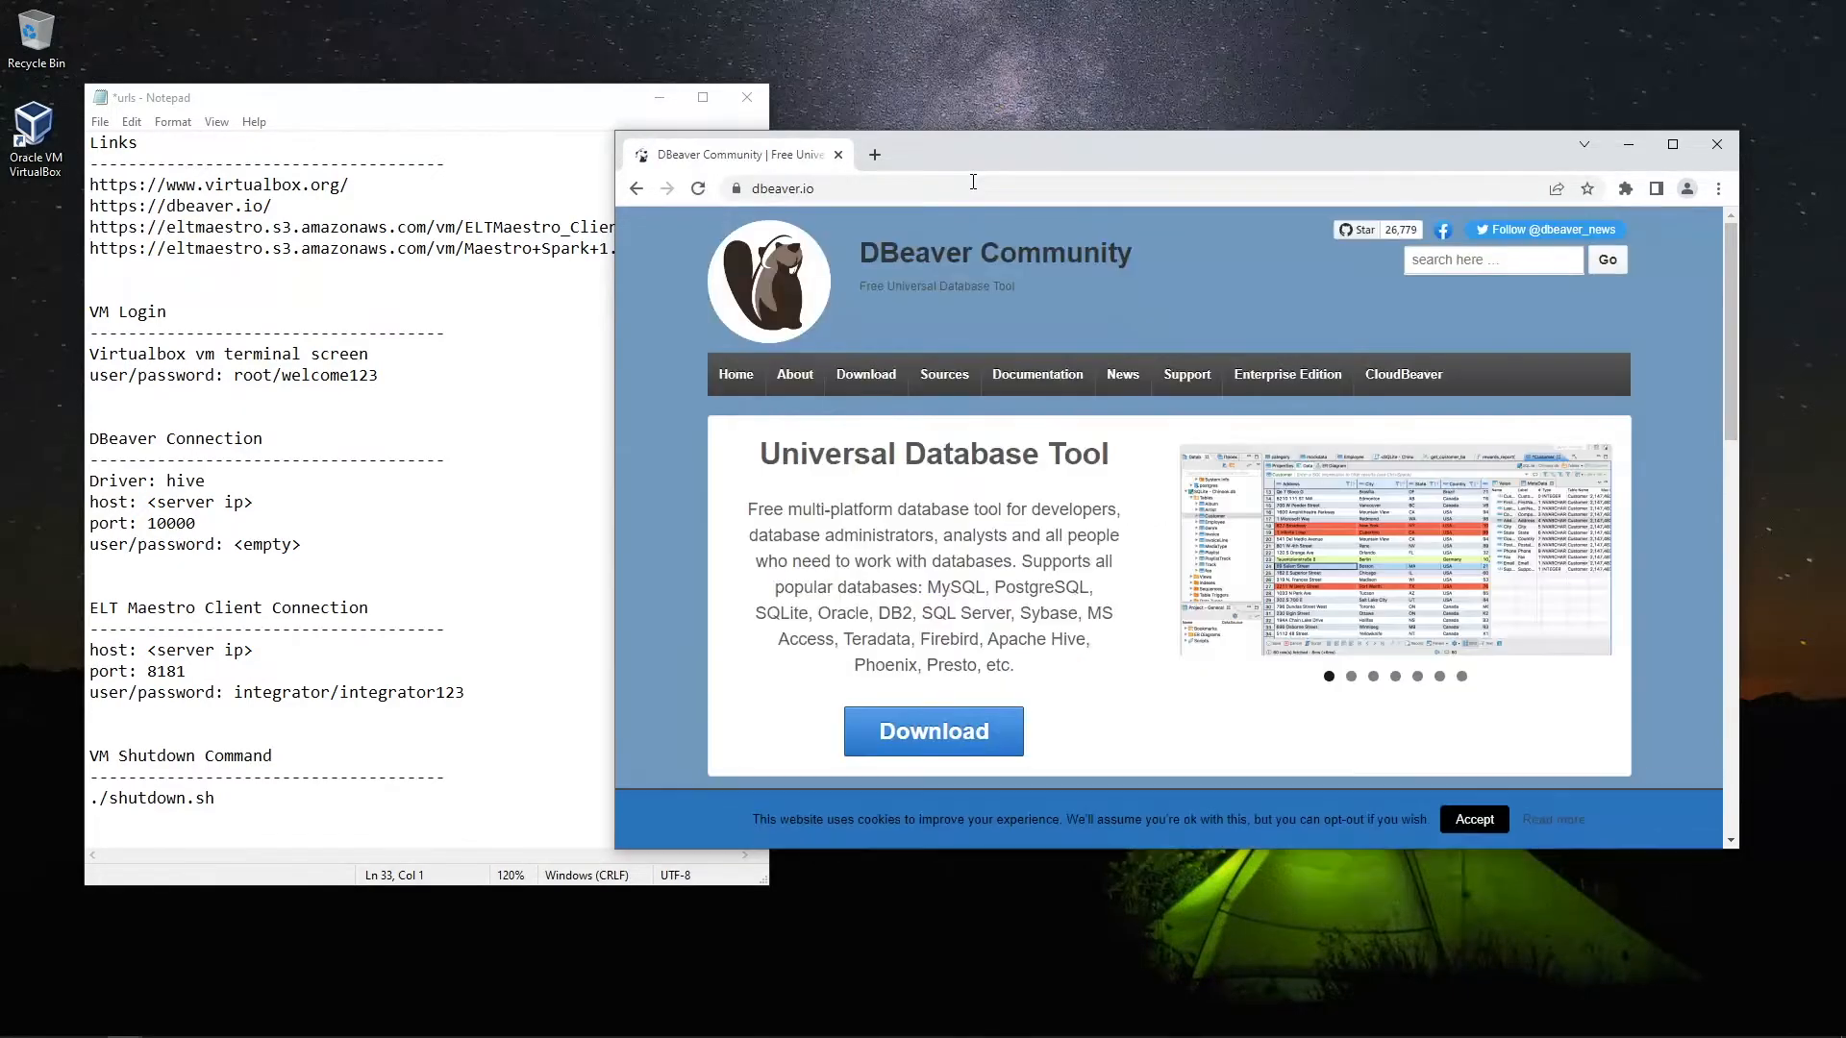
pyautogui.click(965, 733)
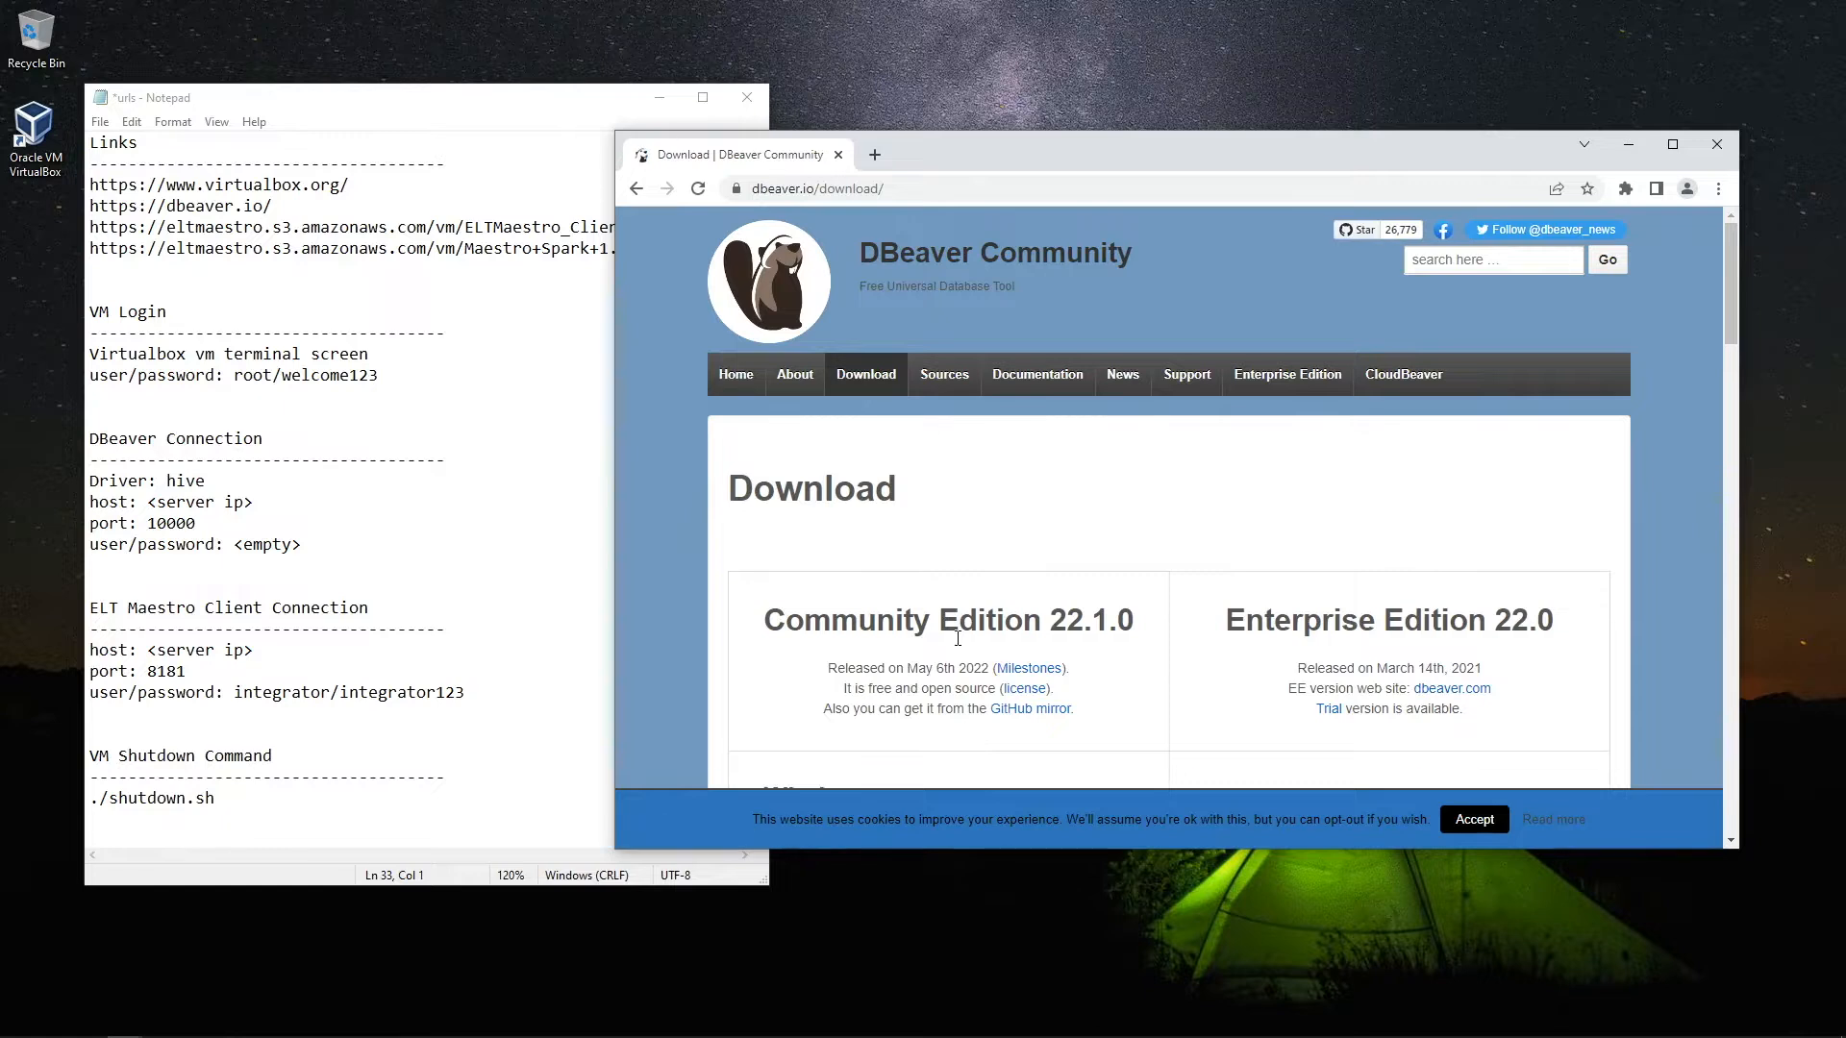
pyautogui.scroll(-3, 961, 567)
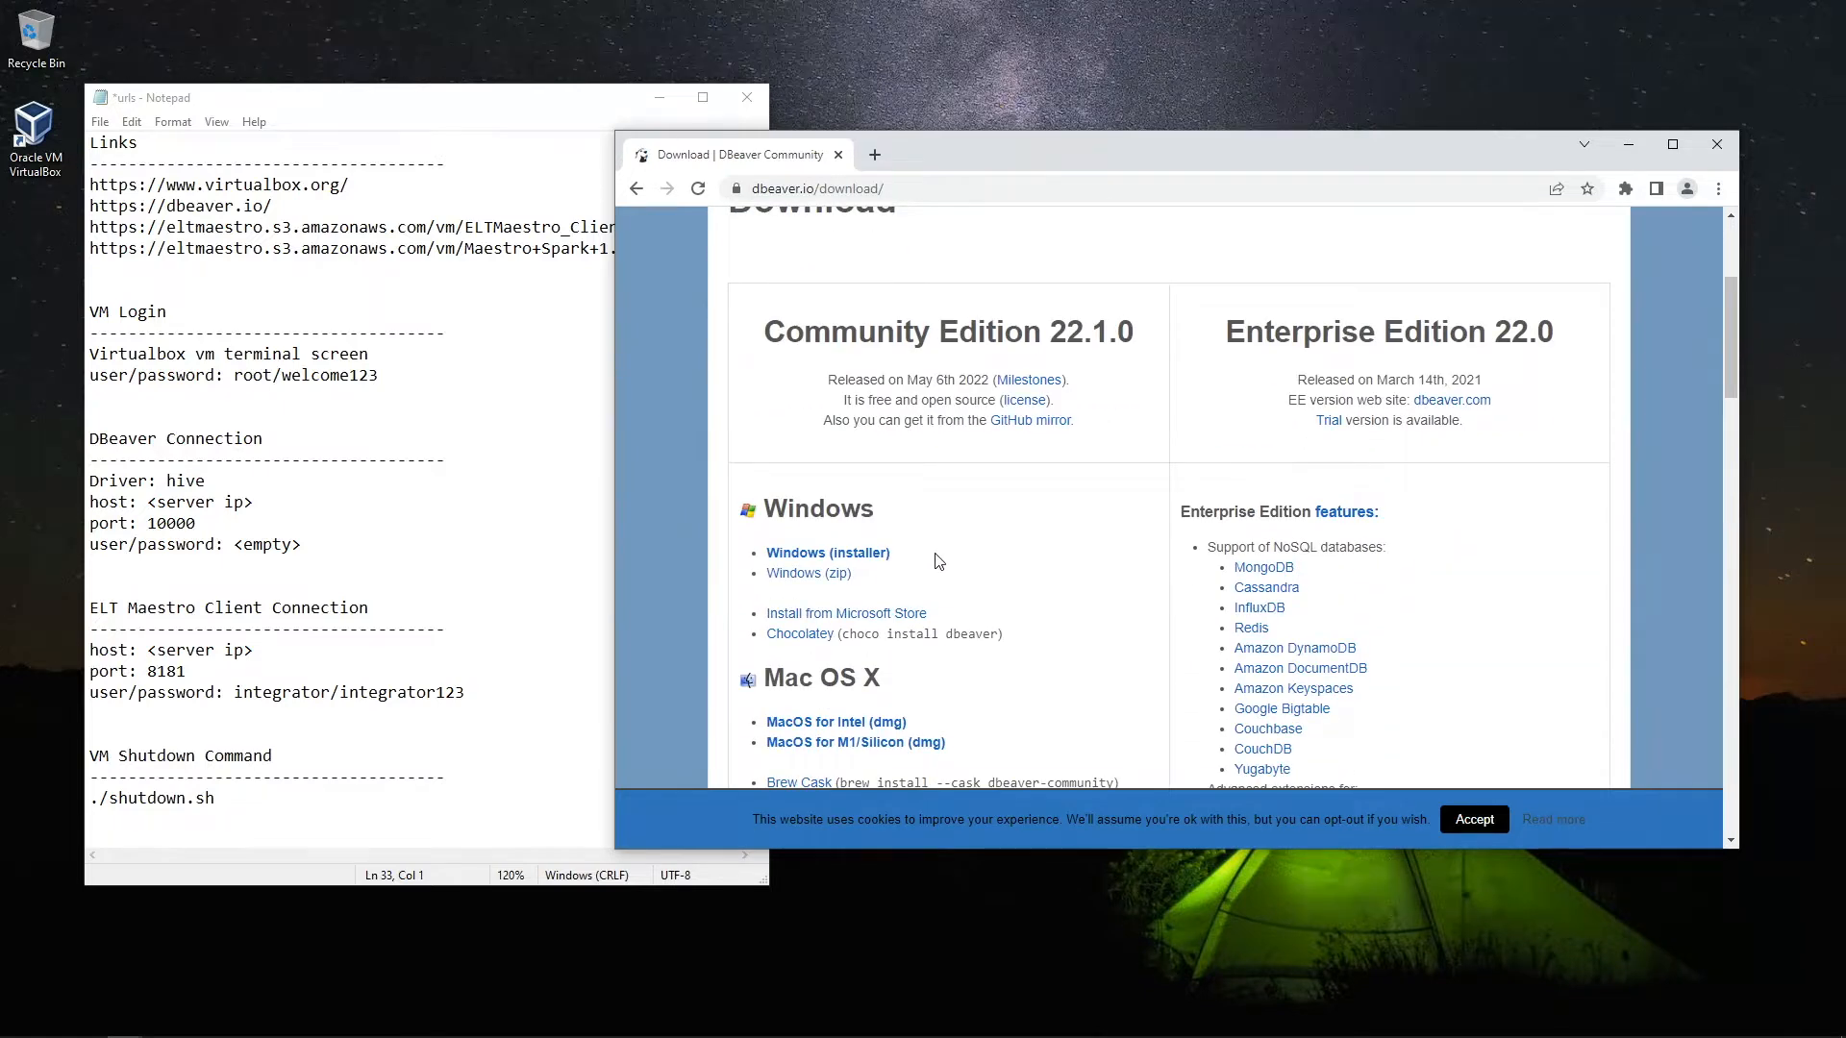
pyautogui.click(846, 556)
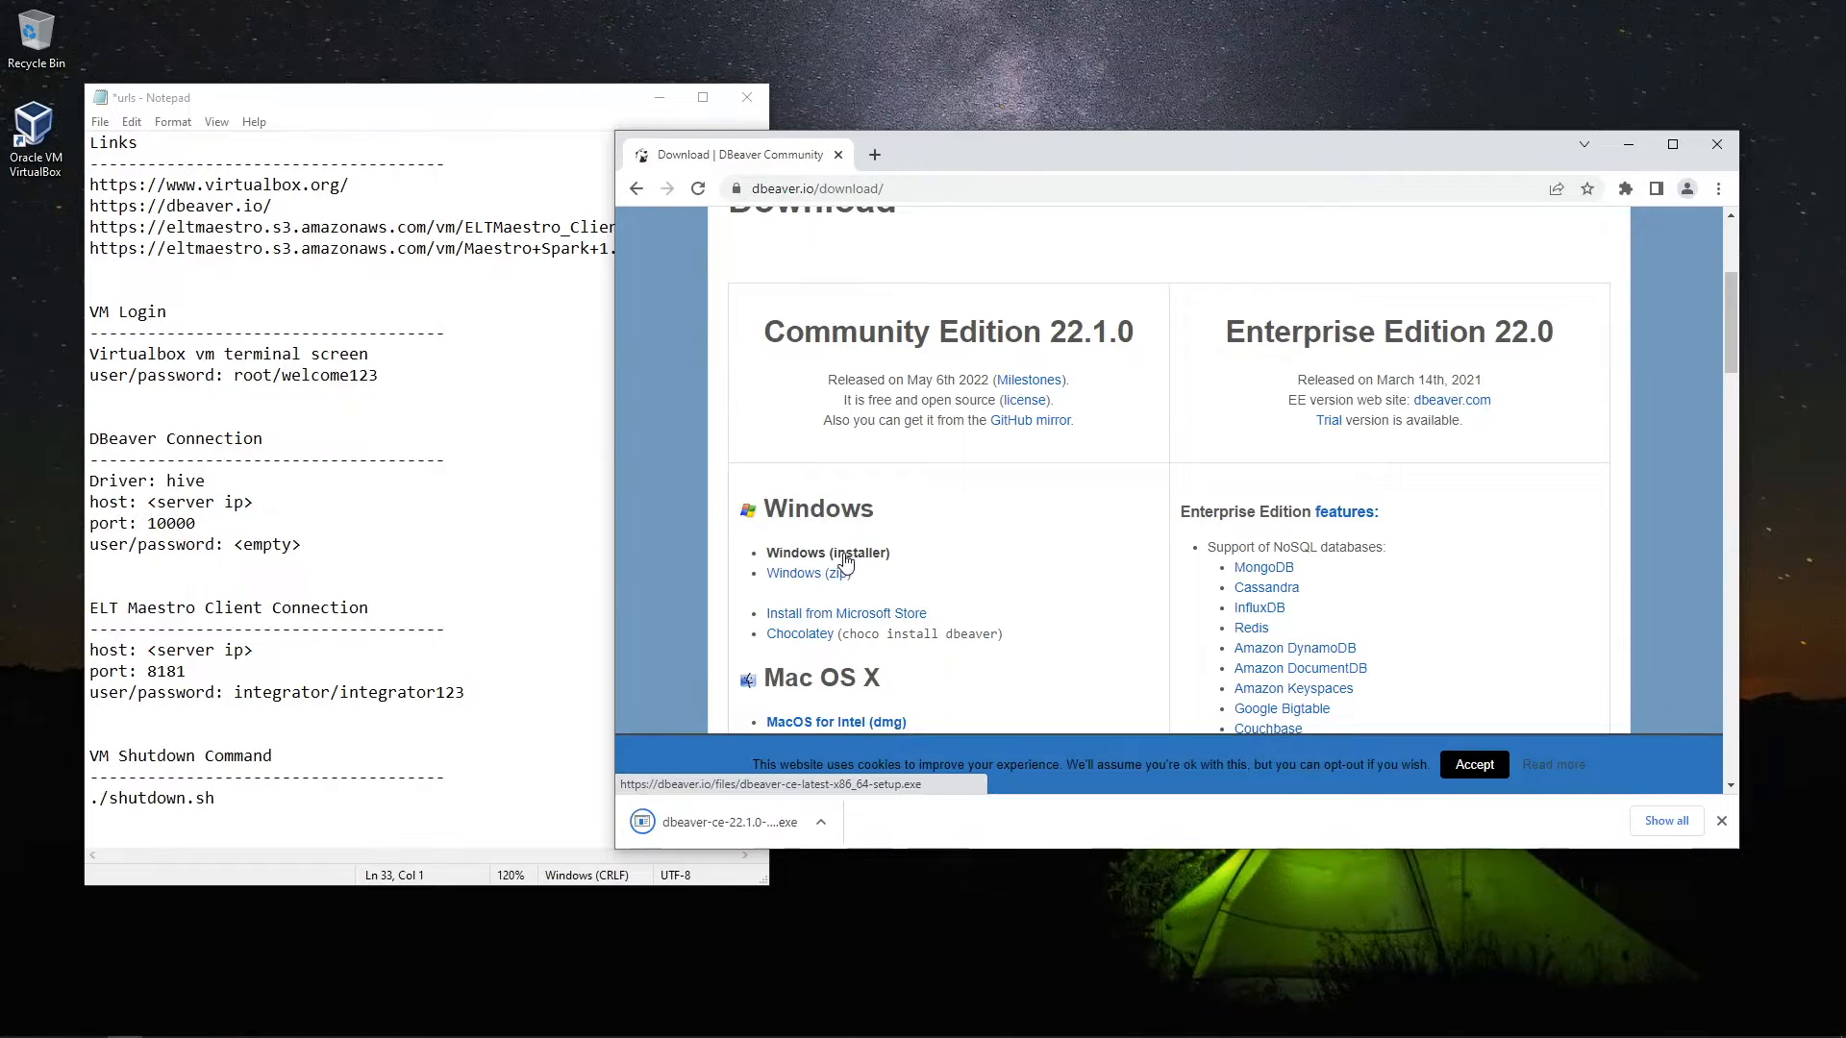
# Install DBeaver 22.1.0, accepting the license and keeping default user, components and location
pyautogui.click(719, 825)
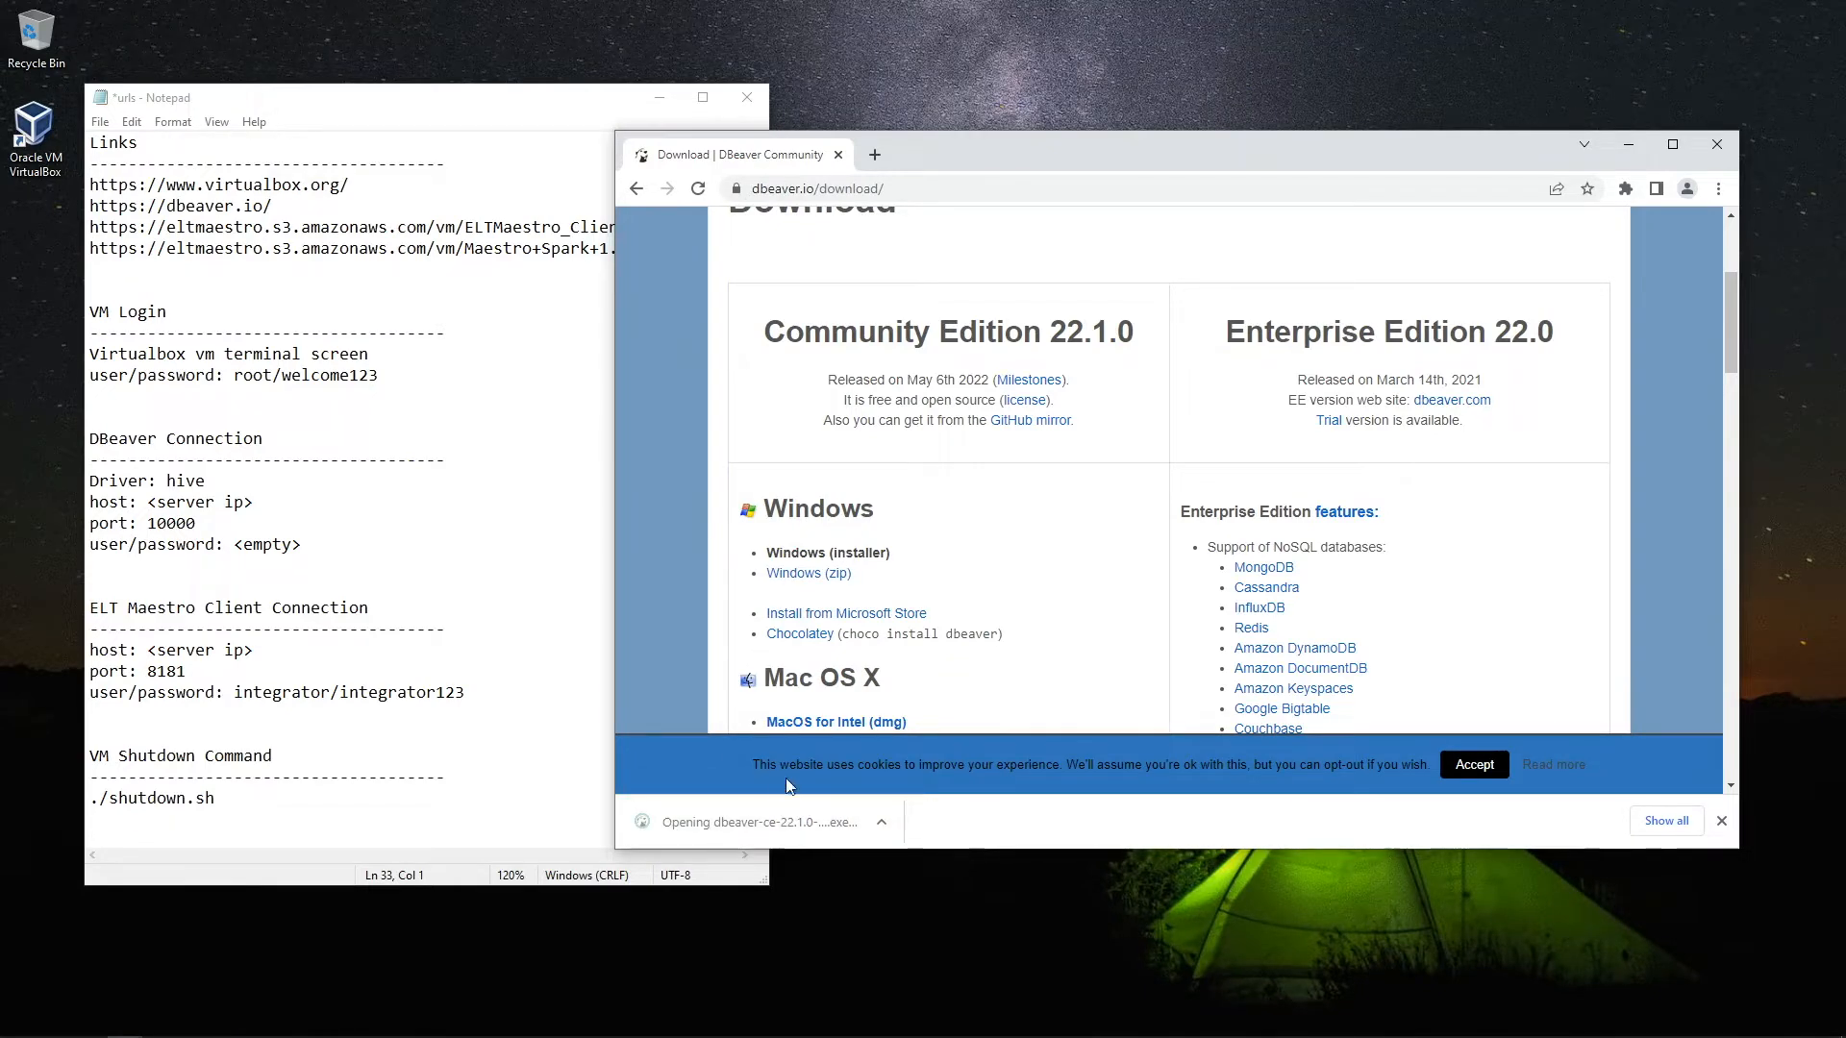
pyautogui.click(928, 574)
pyautogui.click(1034, 684)
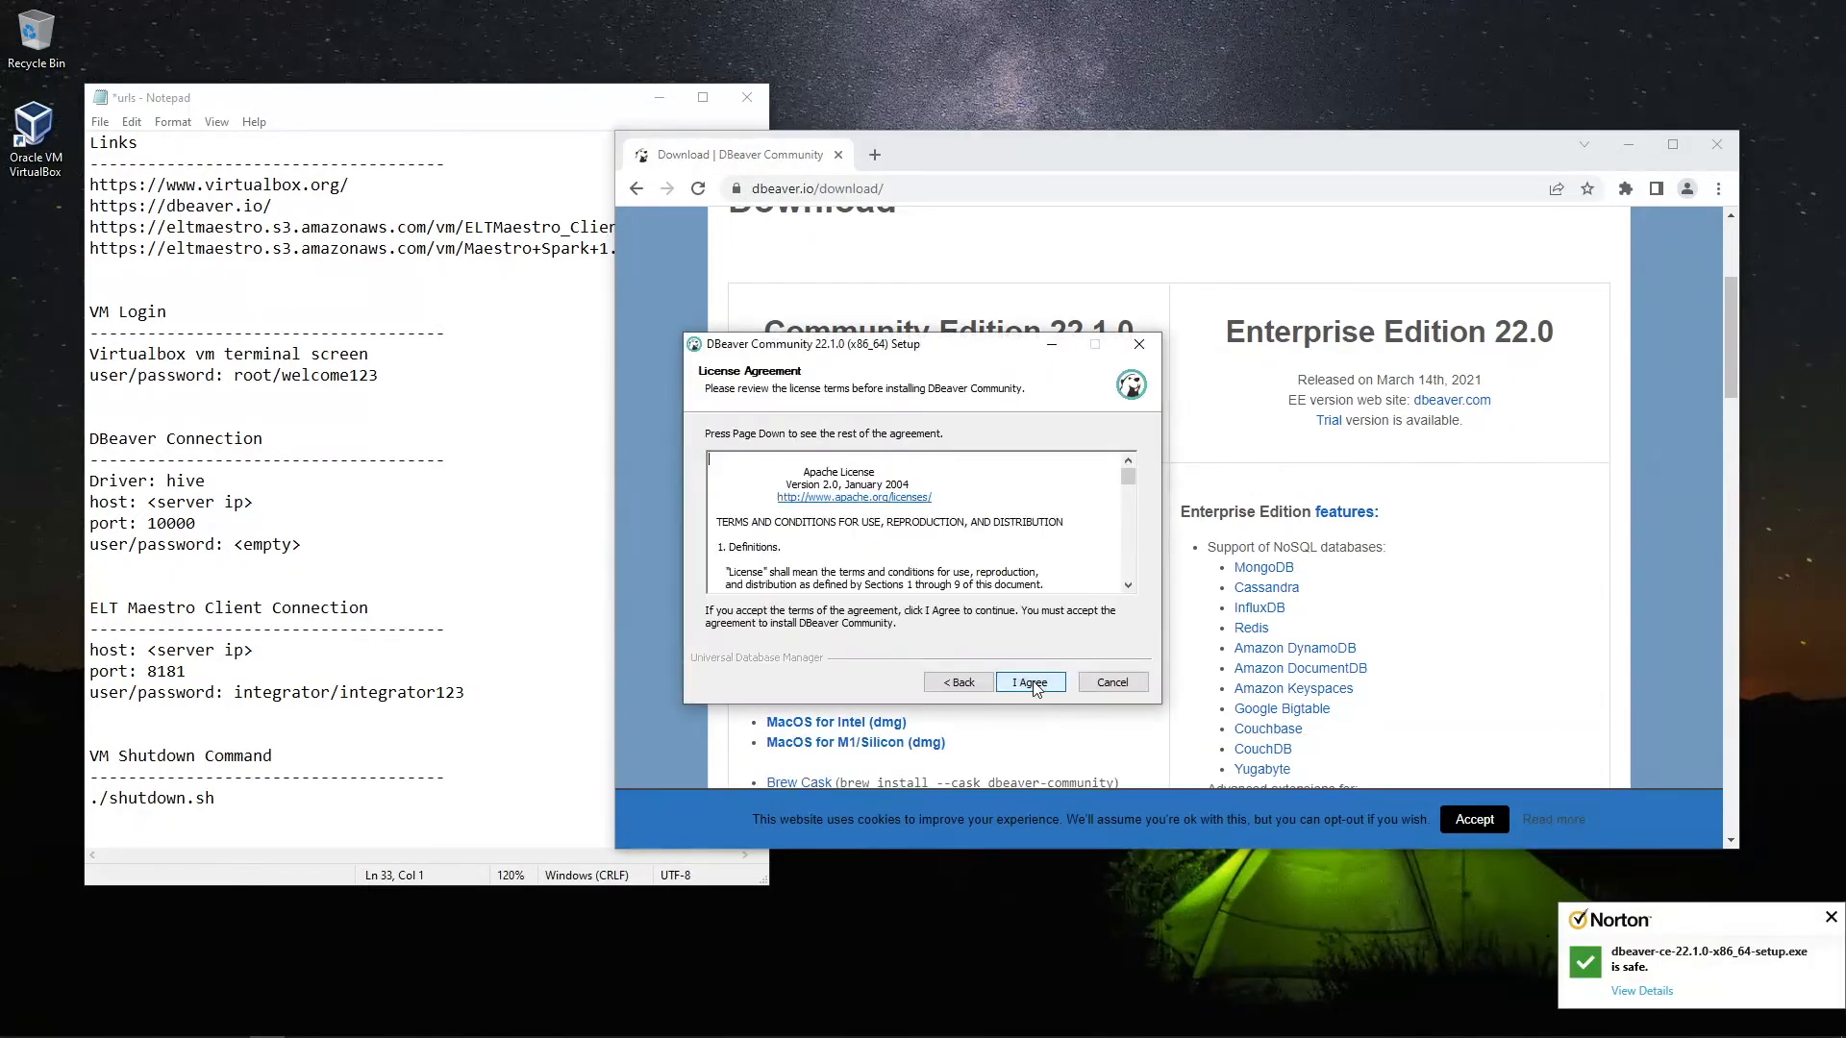
pyautogui.click(1035, 684)
pyautogui.click(1031, 683)
pyautogui.click(1031, 683)
pyautogui.click(1031, 683)
pyautogui.click(1031, 683)
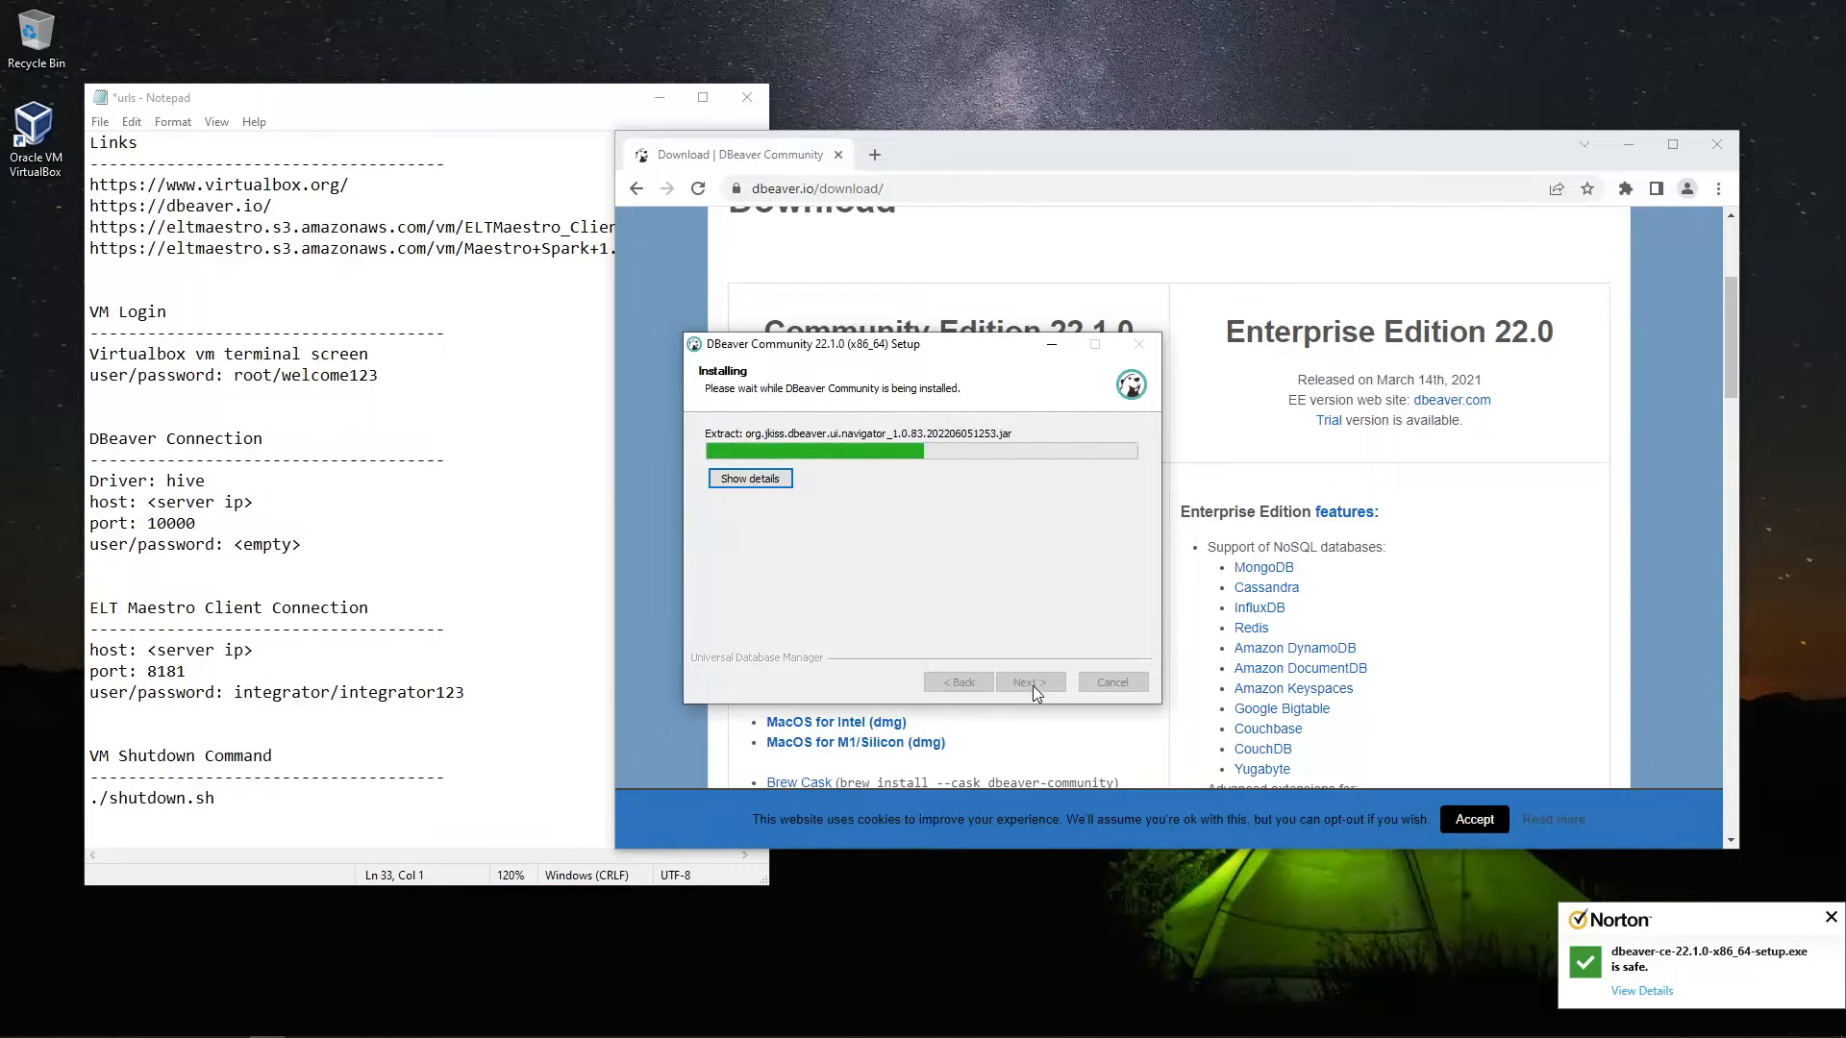
pyautogui.click(1038, 686)
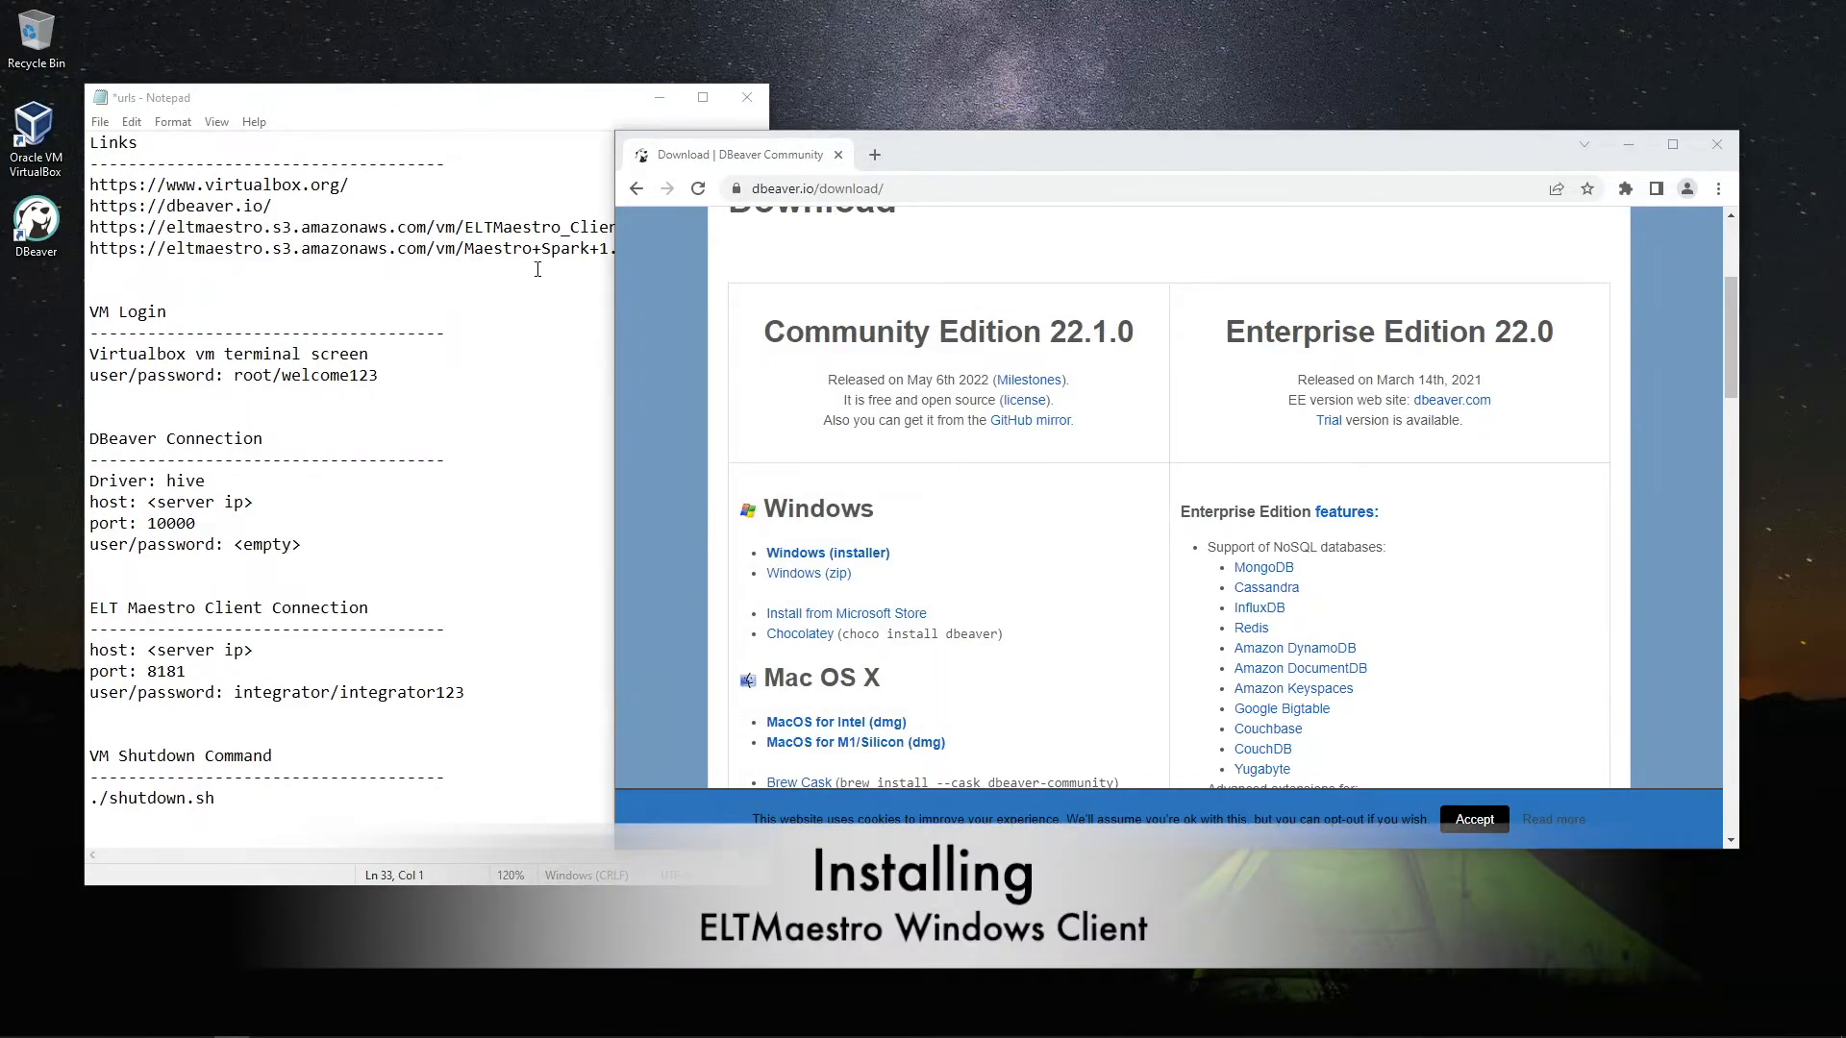
# Copy the ELTMaestro client link from the notes into Chrome and open the downloaded ELTMaestro_Client_Latest.zip
pyautogui.click(534, 228)
pyautogui.hotkey('shift', 'Home')
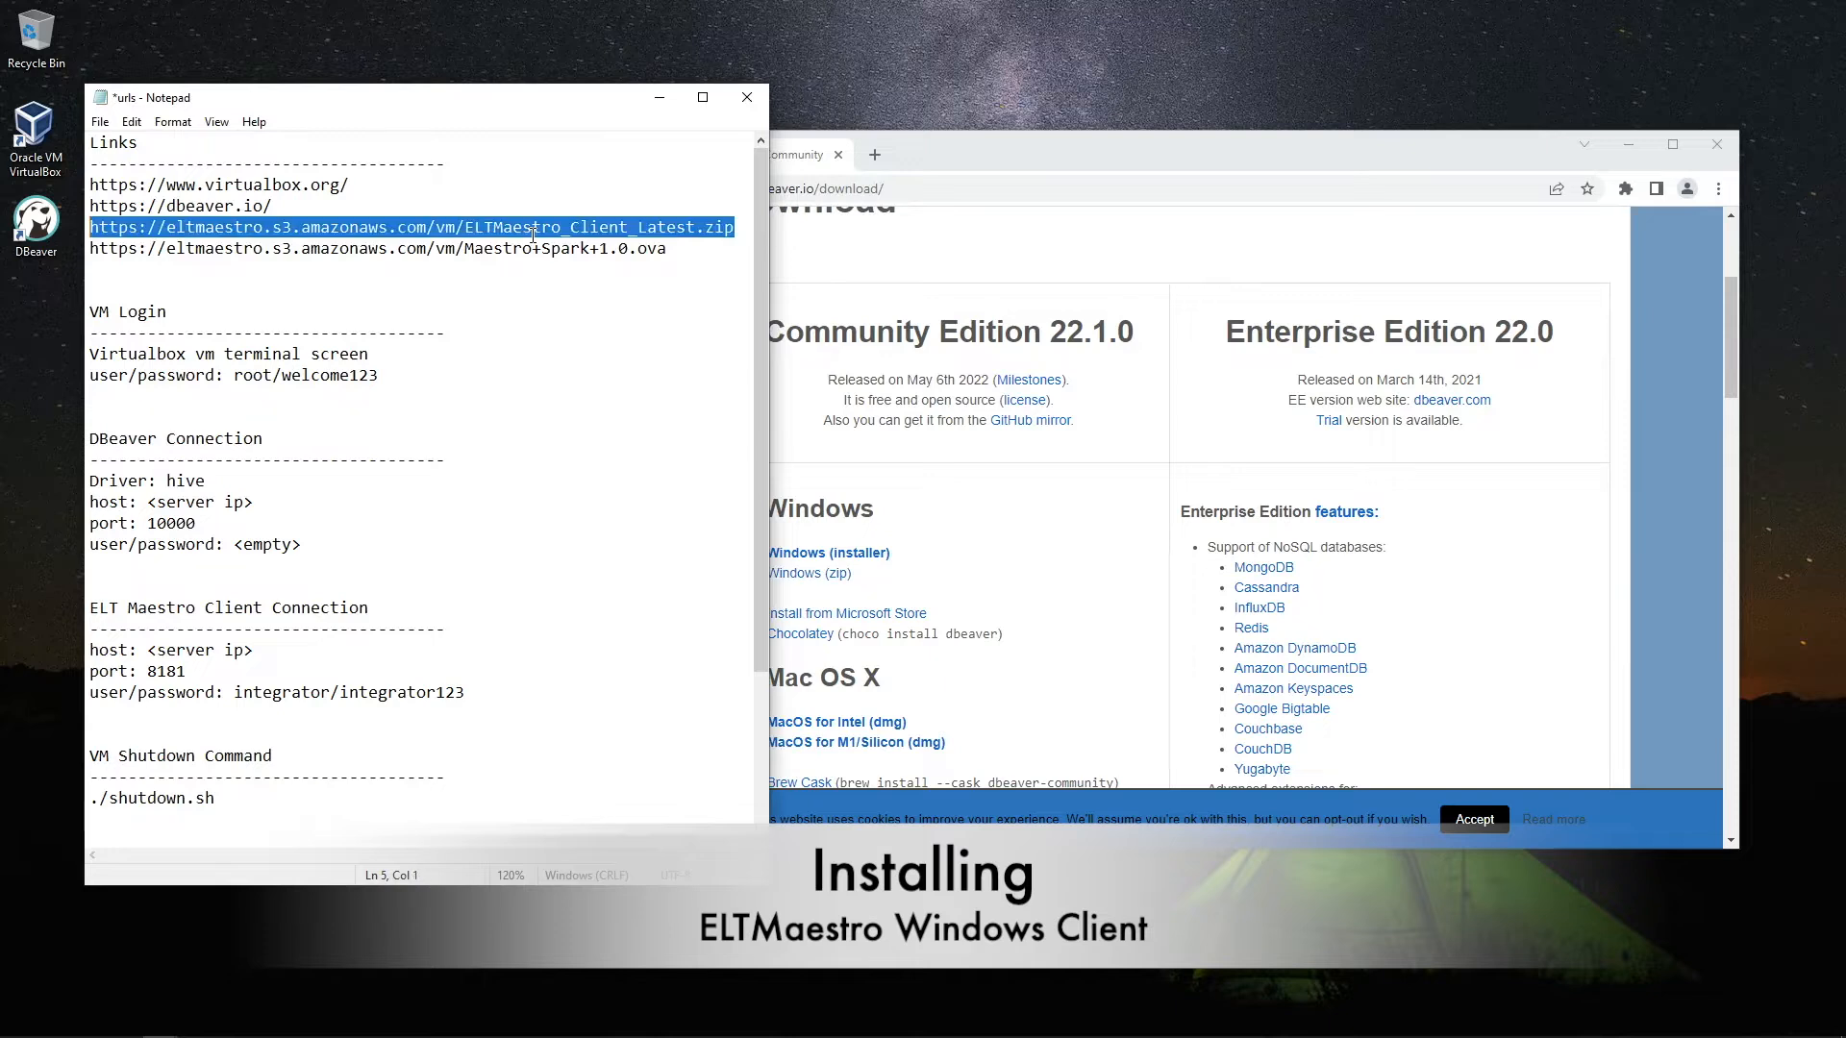
pyautogui.click(969, 187)
pyautogui.write('https://eltmaestro.s3.amazonaws.com/vm/ELTMaestro_Client_latest.zip')
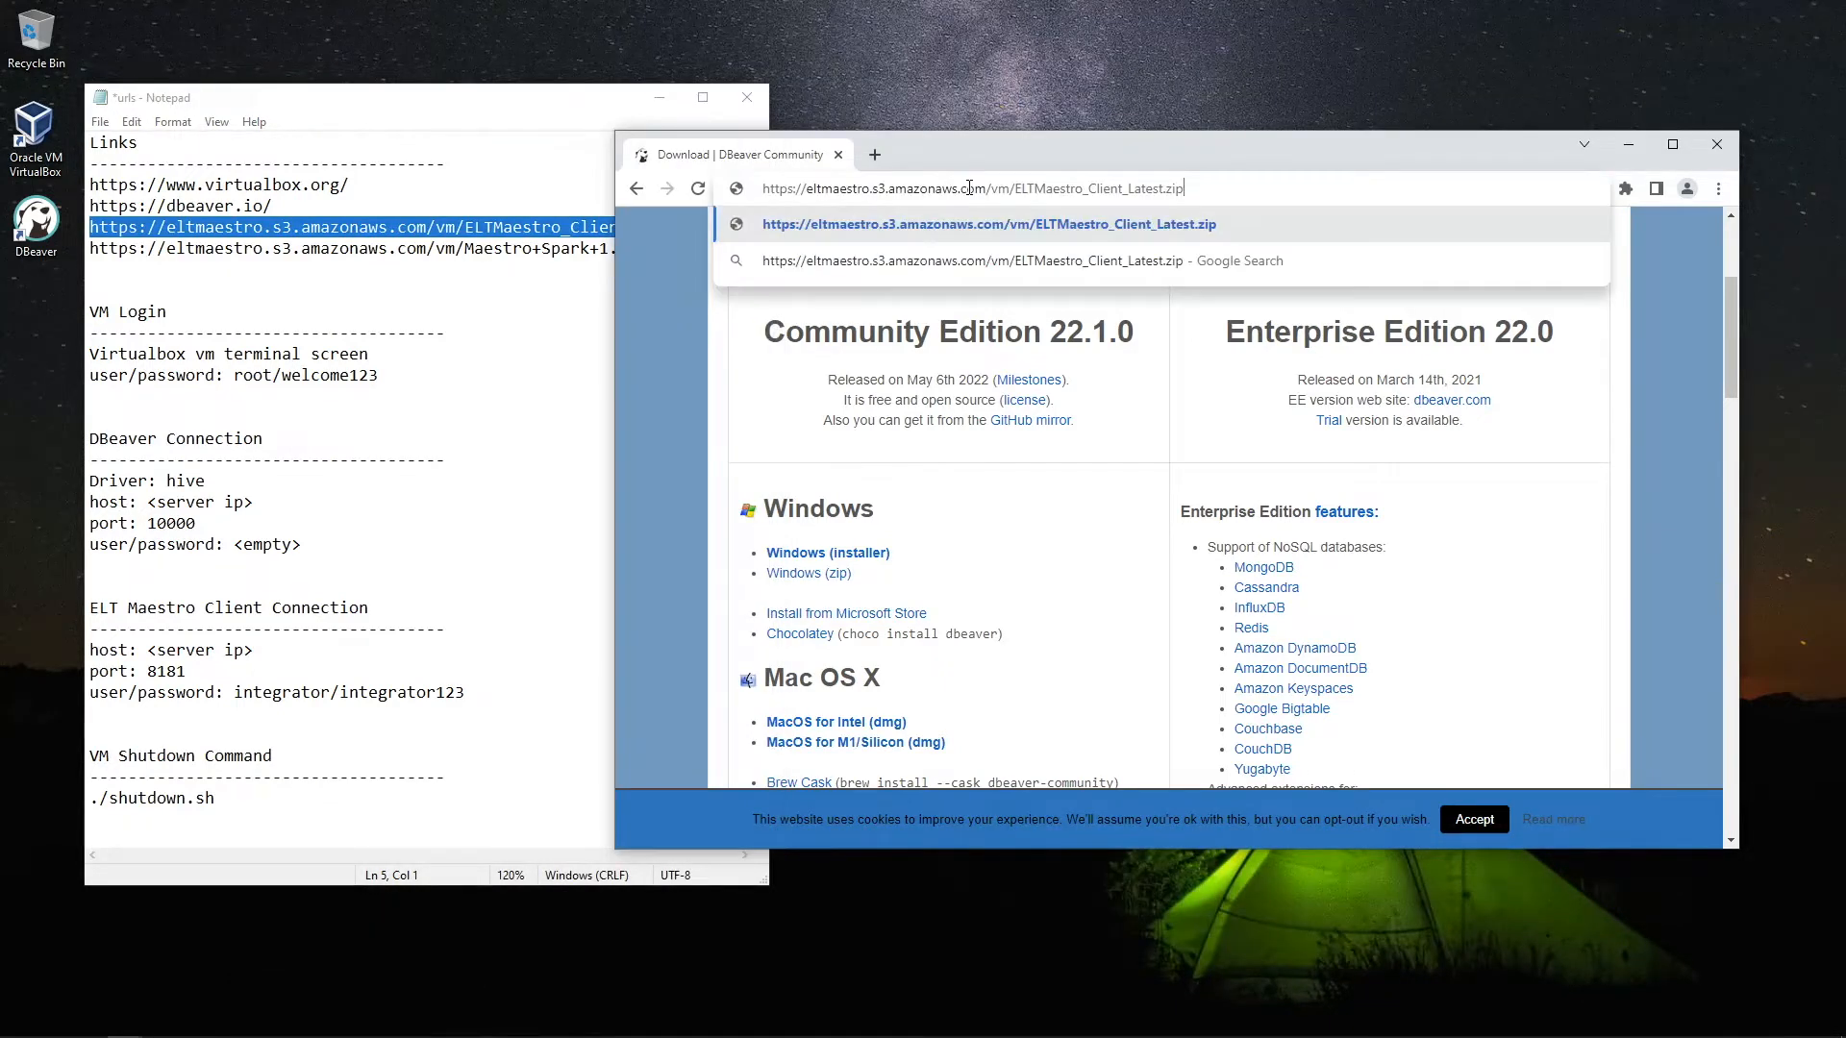
pyautogui.press('Return')
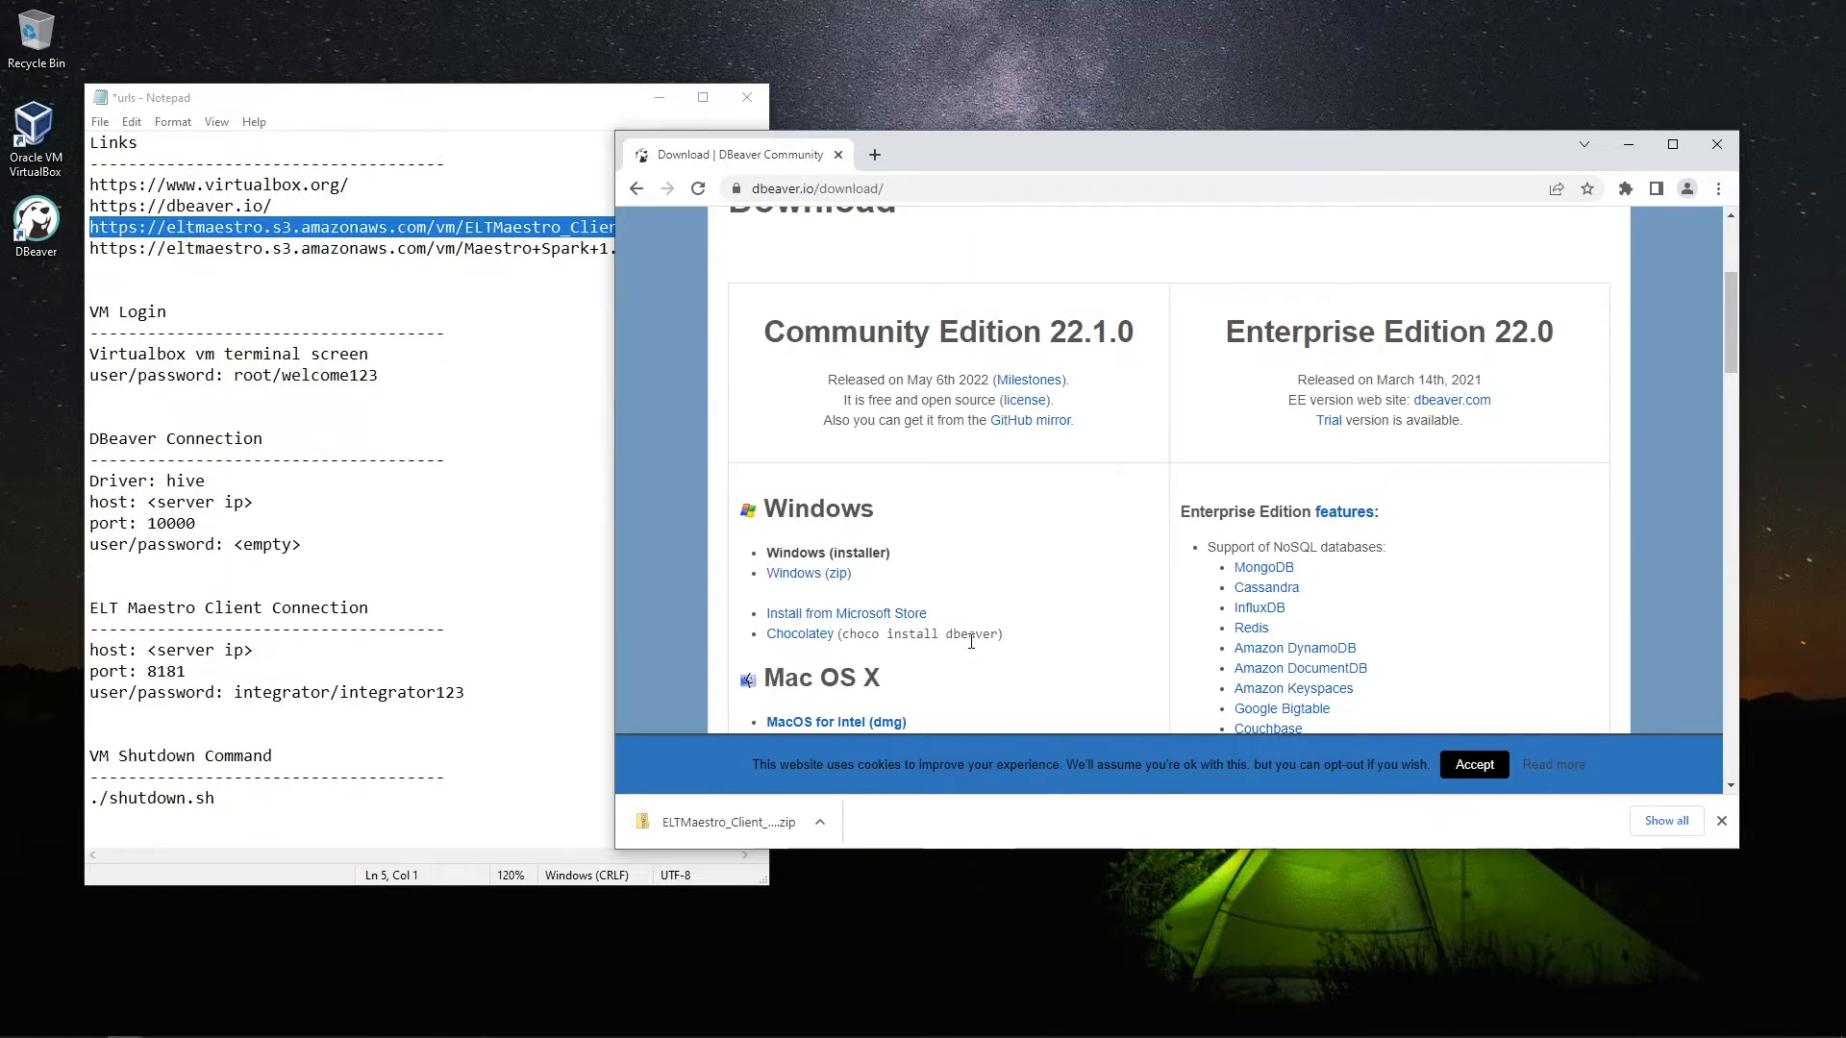
pyautogui.click(740, 823)
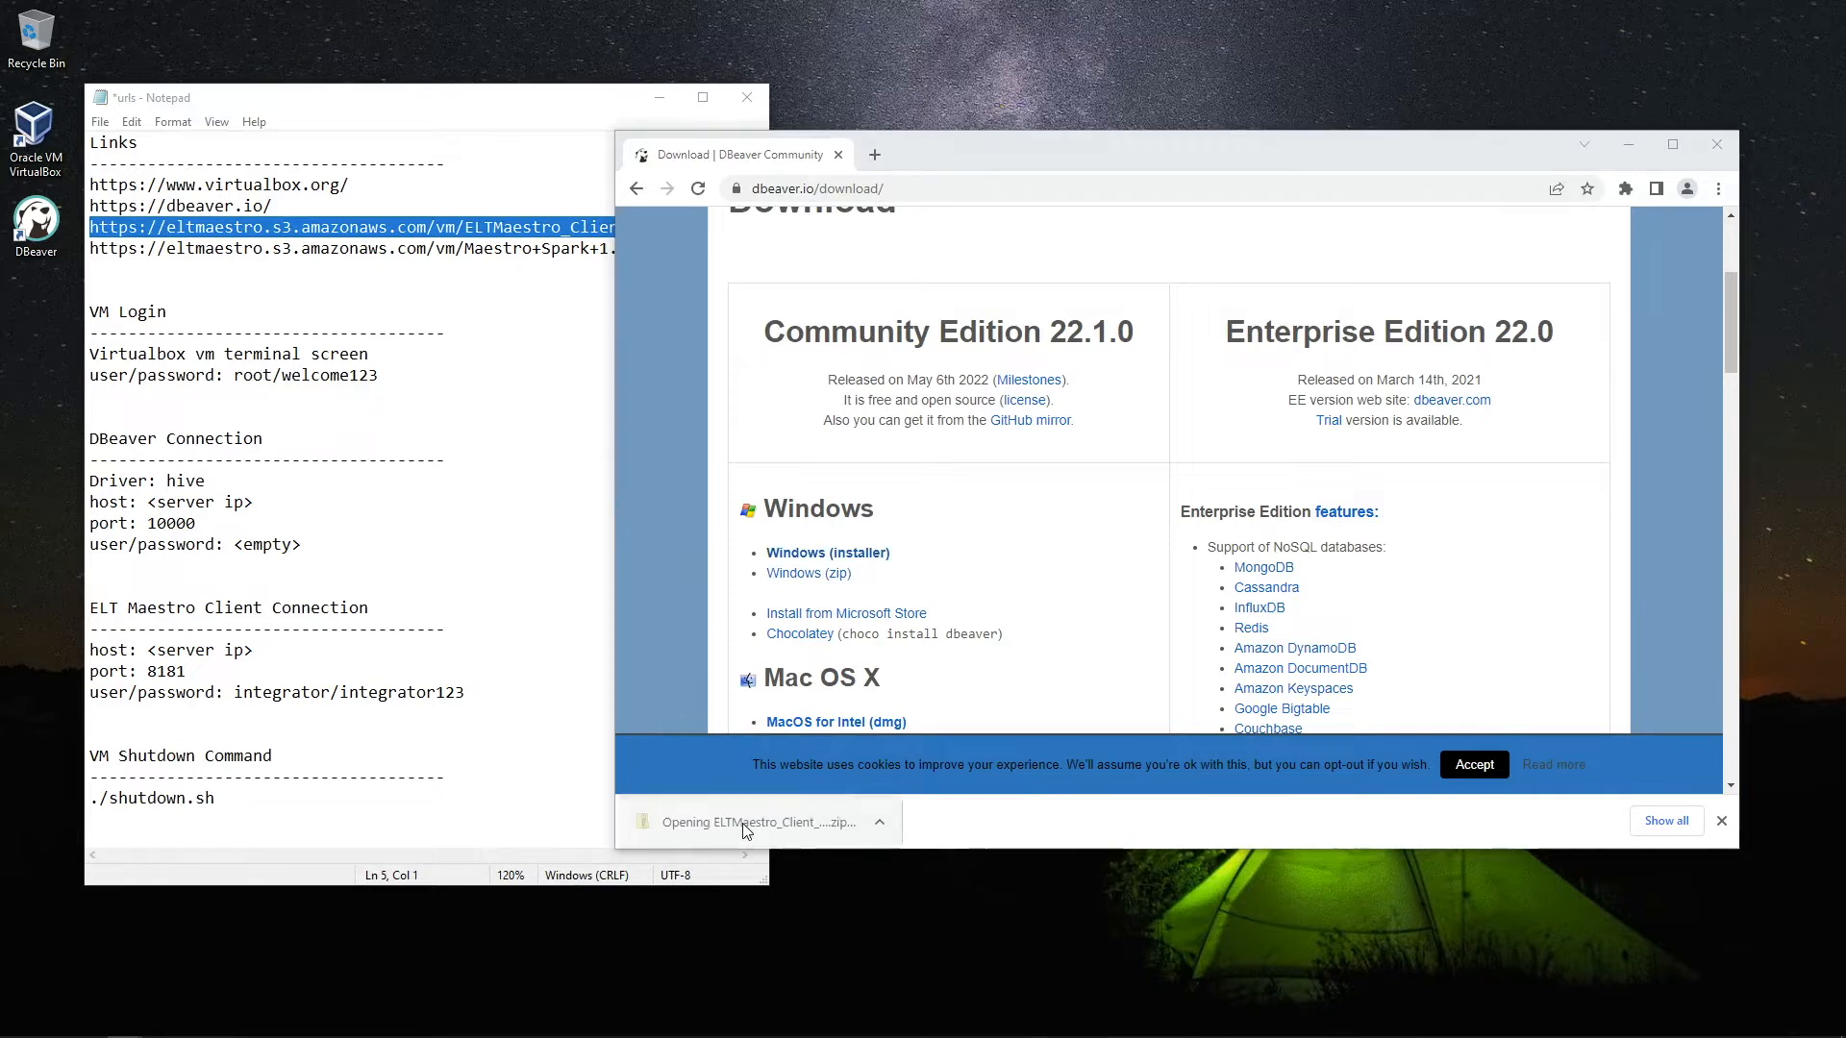
# Launch the ELTMaestro_Client_Latest installer from the zip, allowing it past the security warning
pyautogui.moveTo(267, 224); pyautogui.dragTo(956, 285)
pyautogui.click(689, 402)
pyautogui.doubleClick(688, 390)
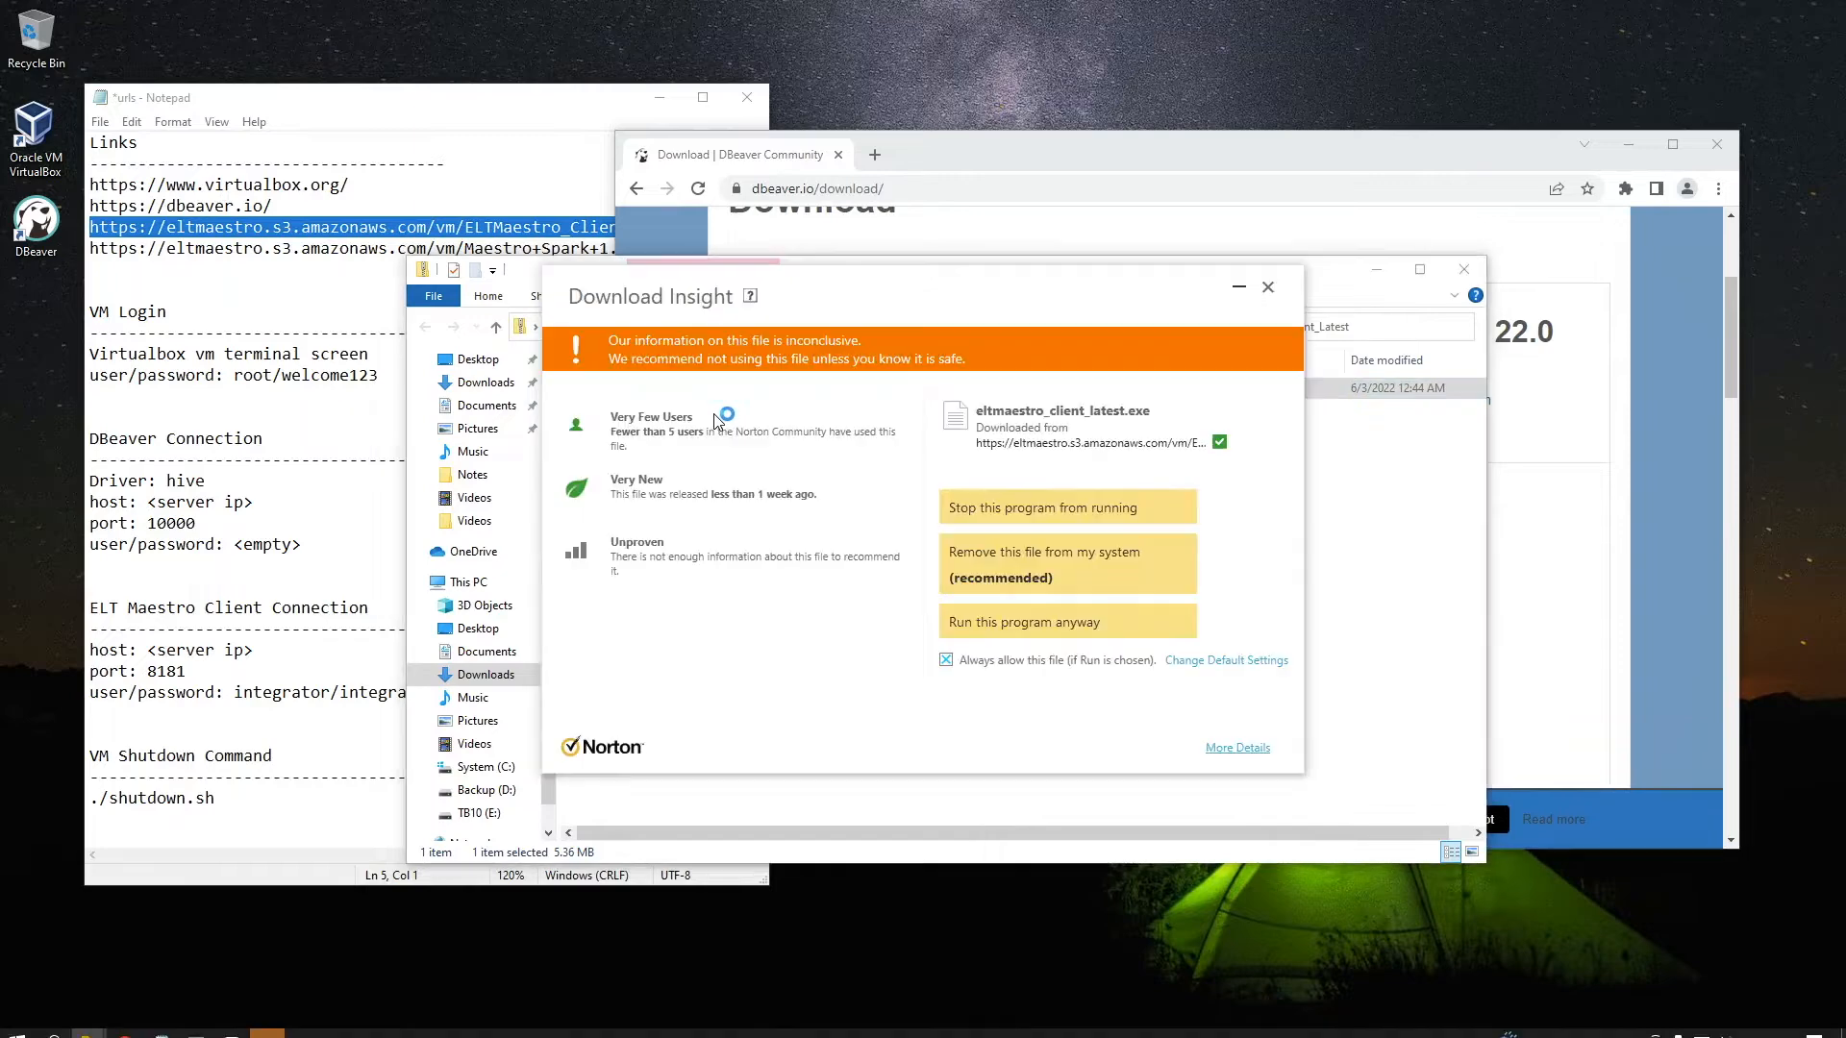
pyautogui.click(1020, 631)
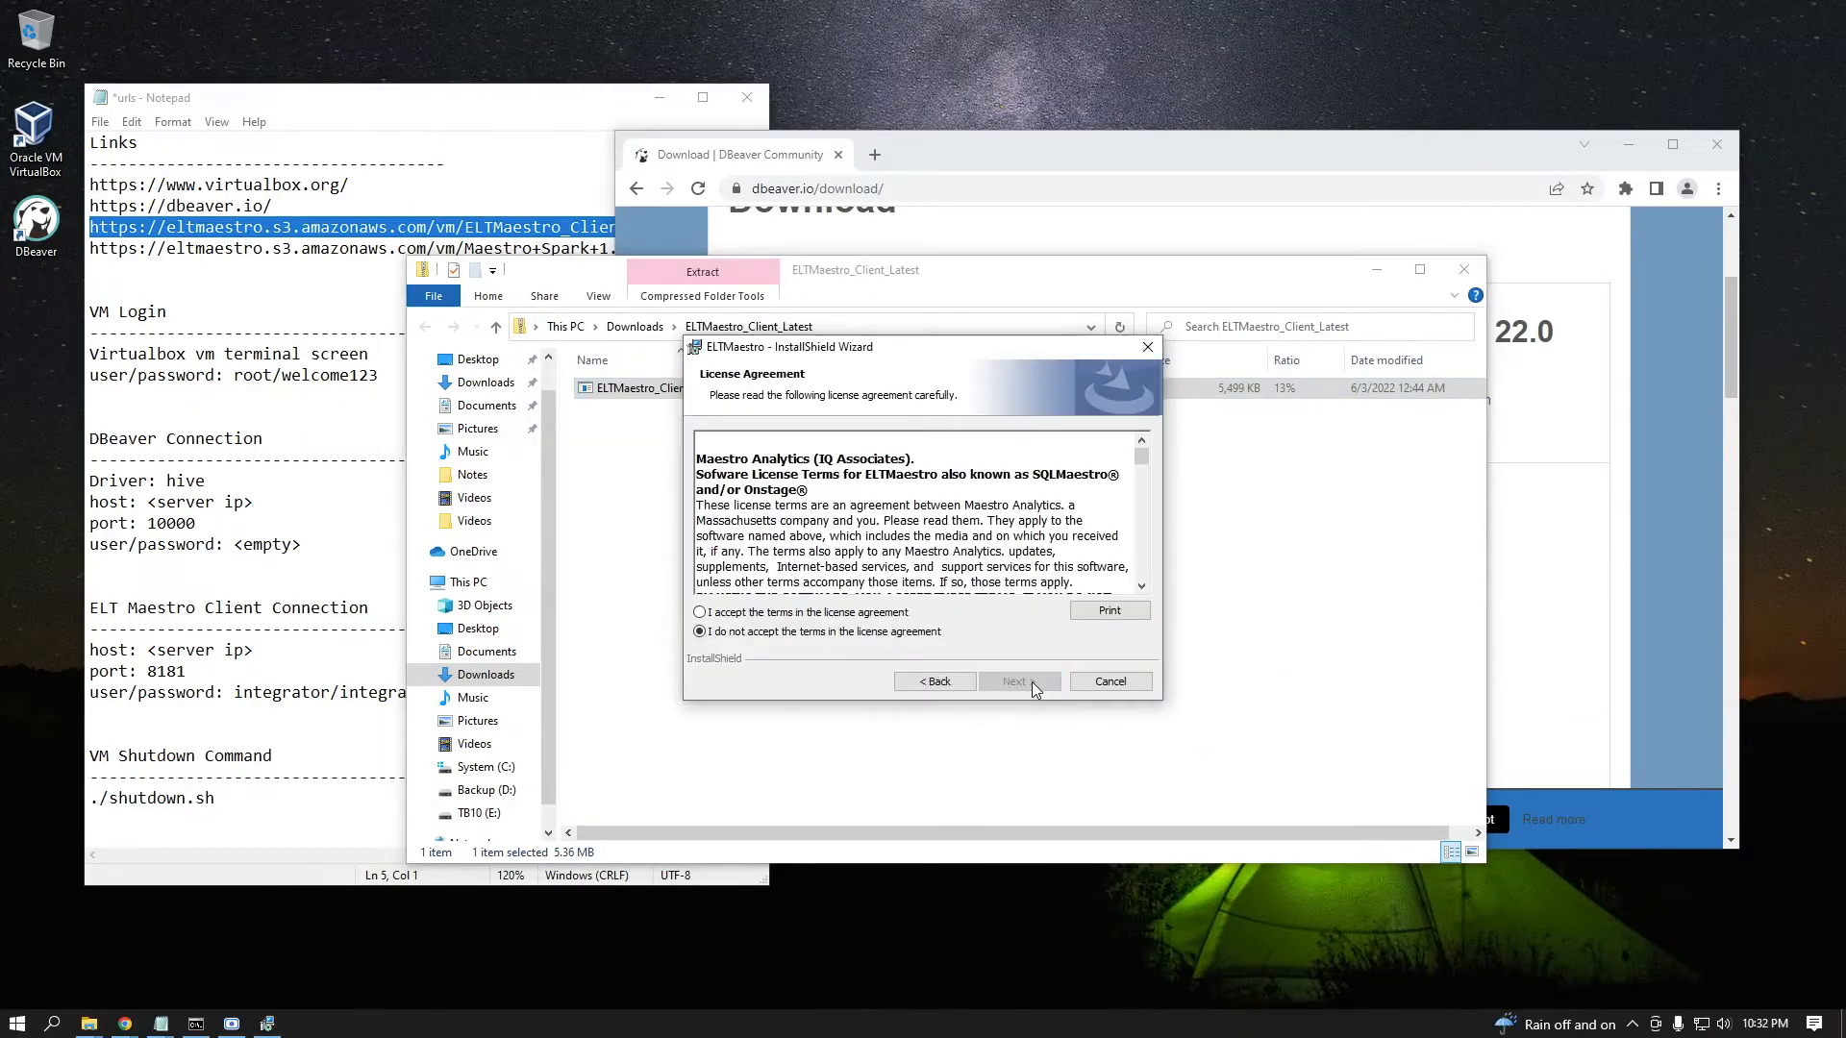
# Accept the ELTMaestro license terms, install the client and close the finished wizard
pyautogui.click(817, 613)
pyautogui.moveTo(1142, 458); pyautogui.dragTo(1142, 582)
pyautogui.click(1017, 682)
pyautogui.click(1019, 682)
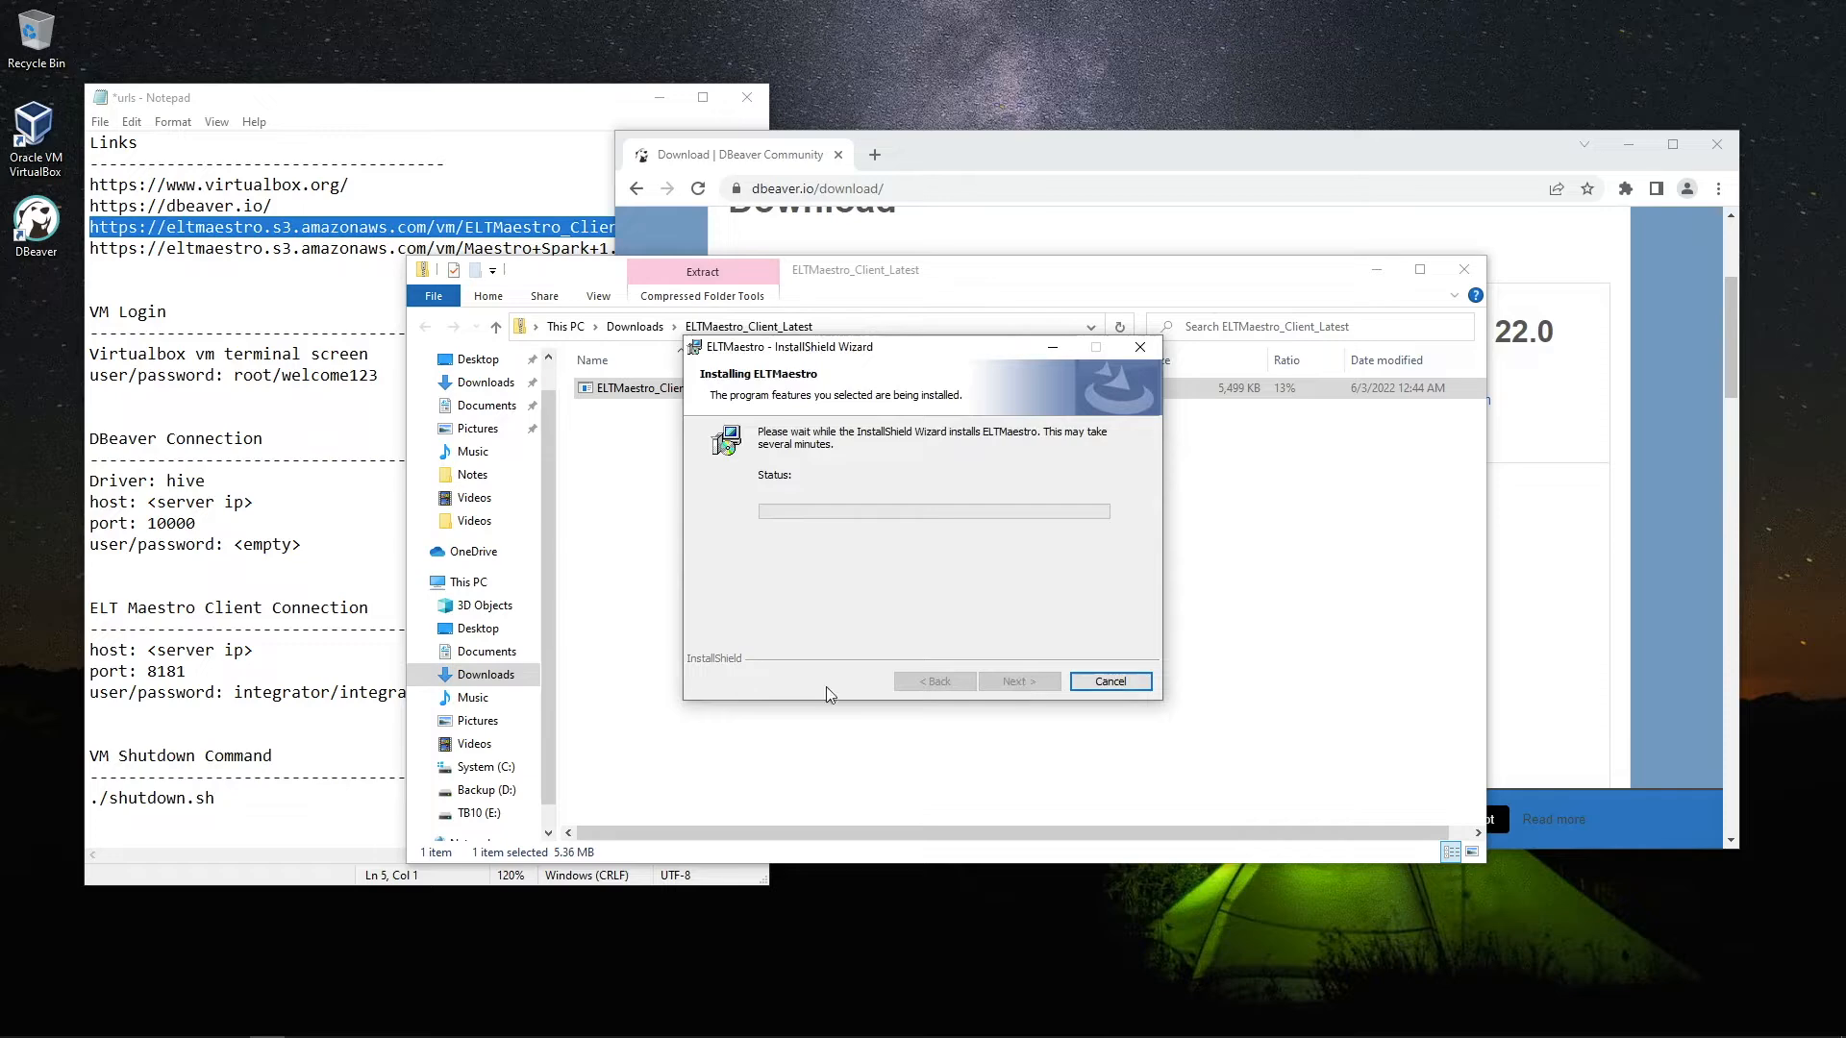
pyautogui.click(1012, 682)
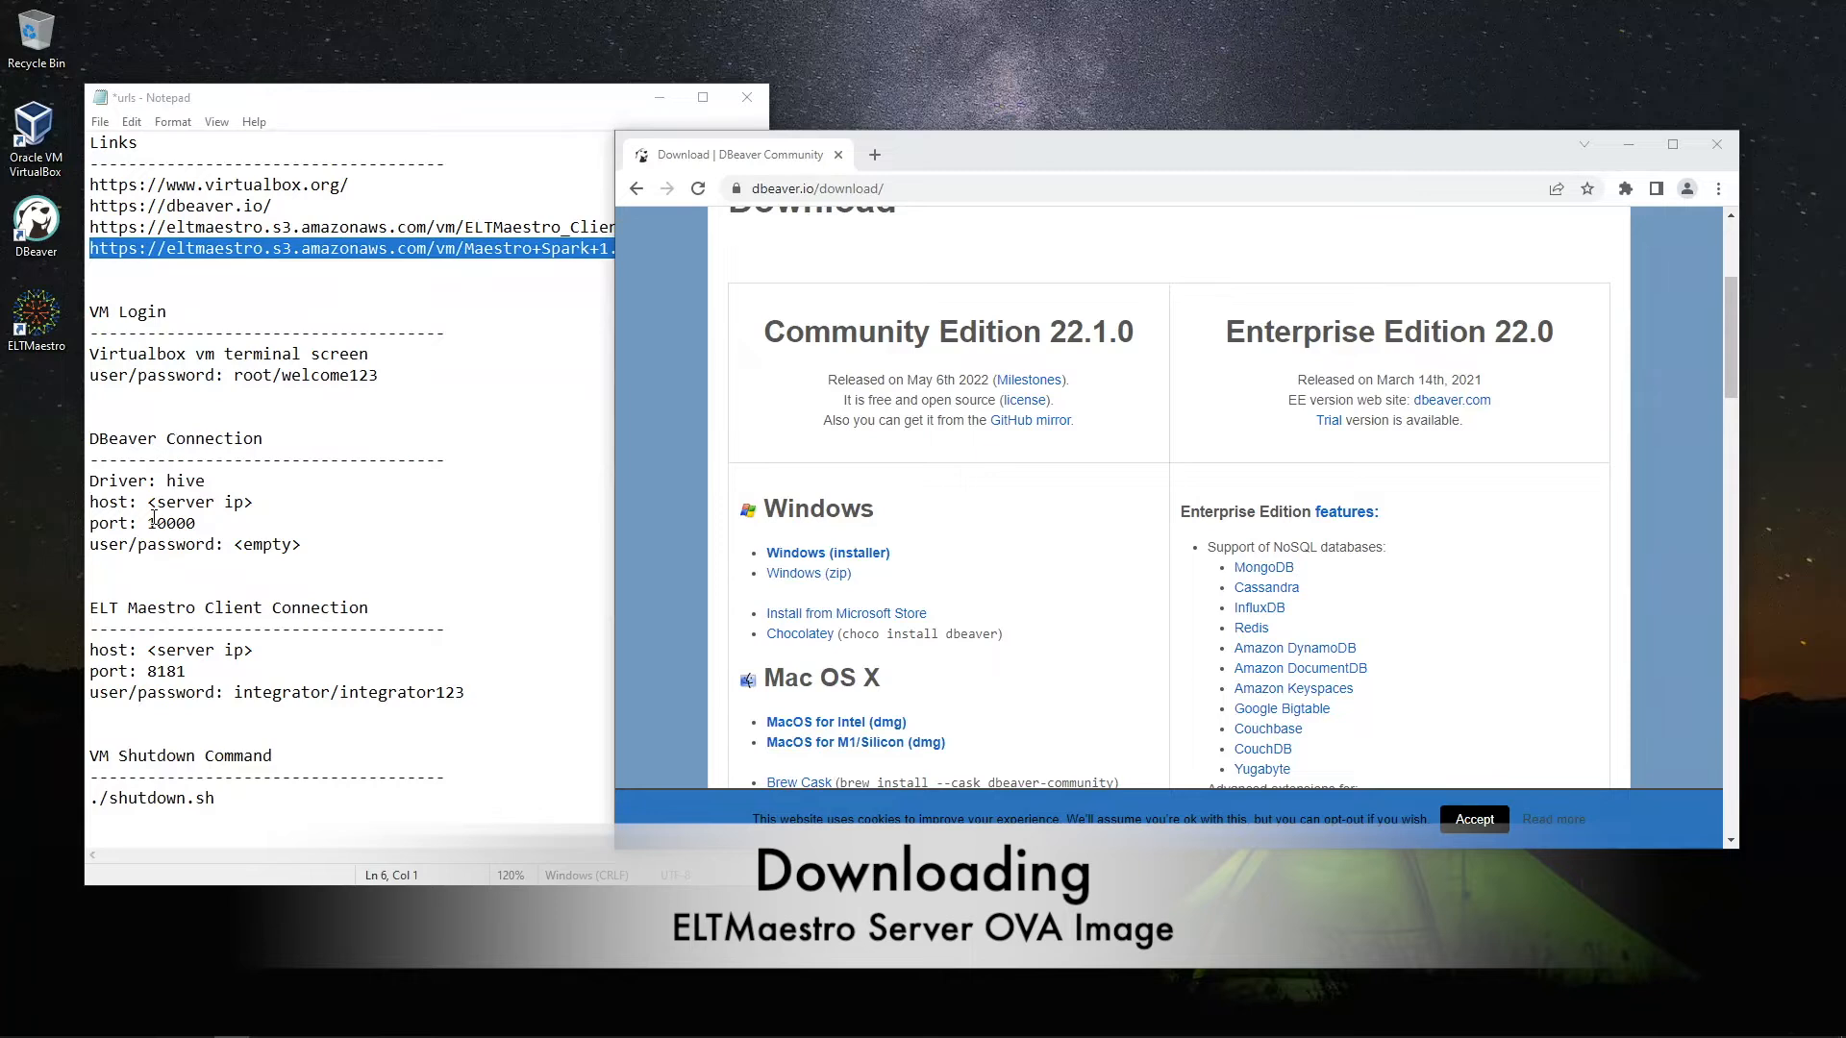
# Paste the Maestro+Spark+1.0.ova link into Chrome's address bar to start its download
pyautogui.click(912, 190)
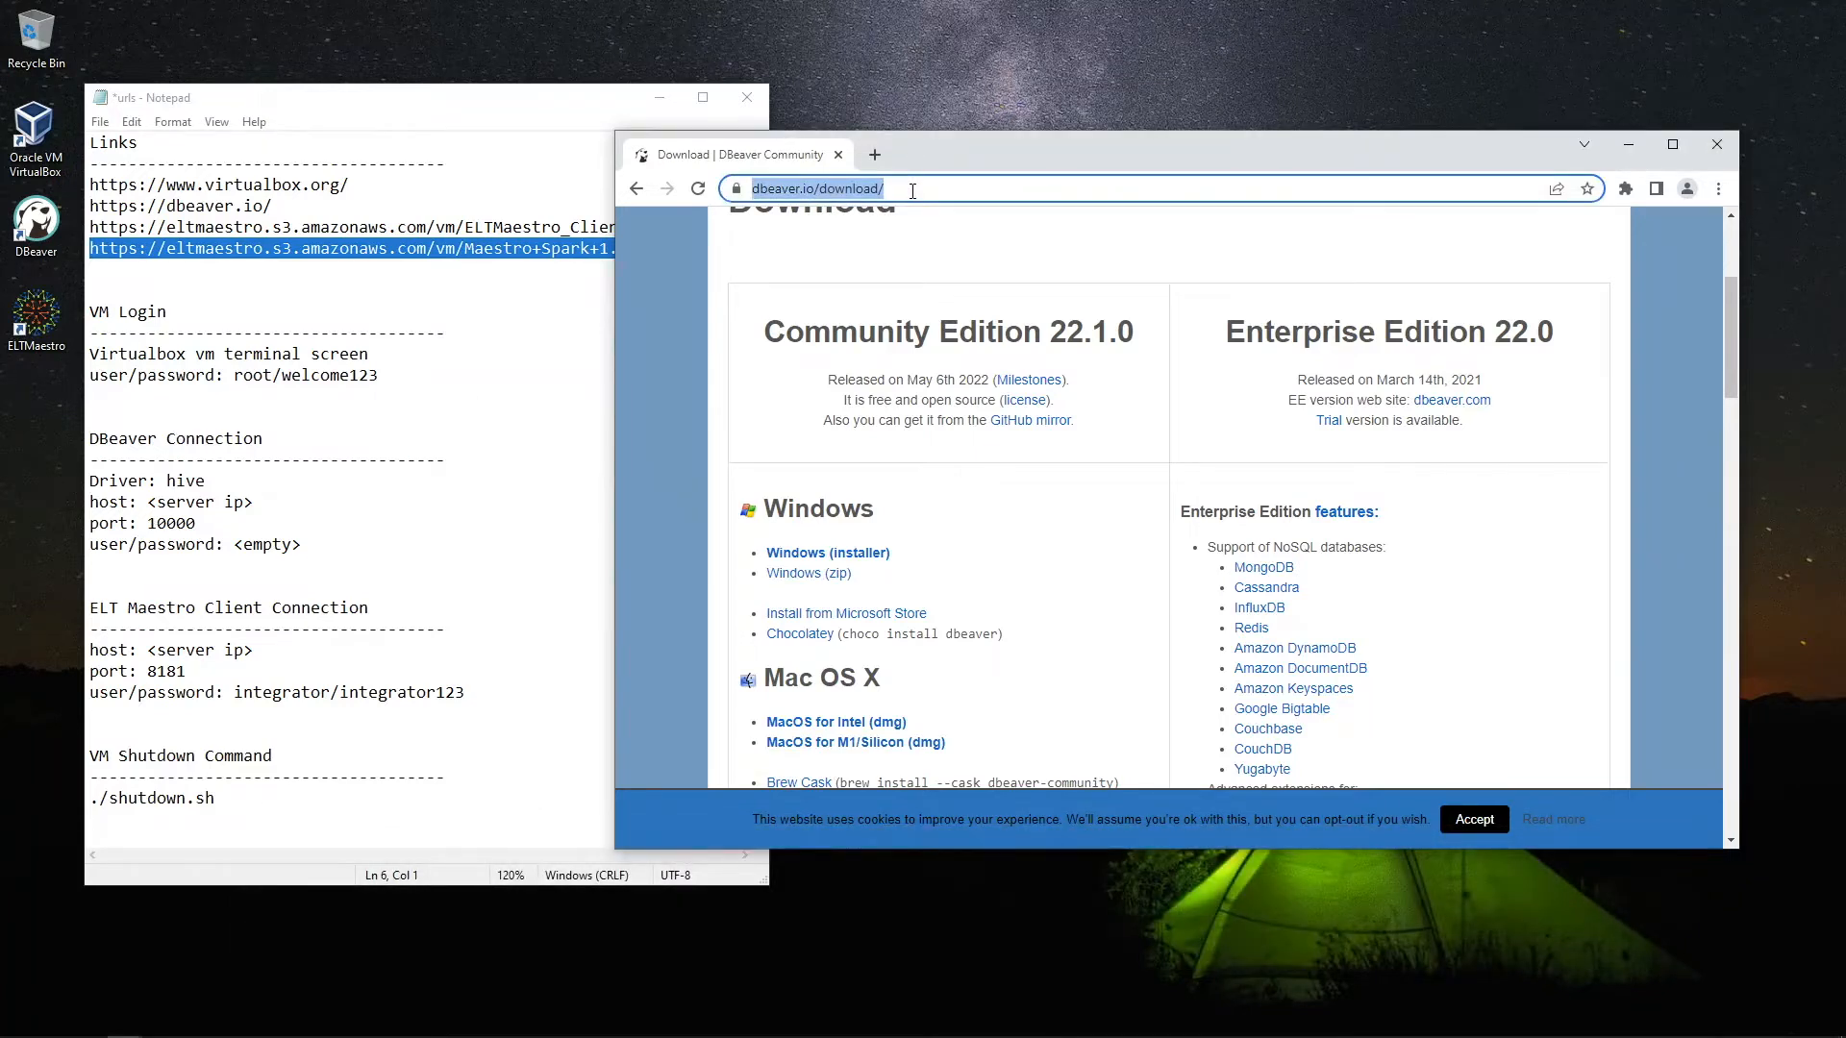
pyautogui.write('https://eltmaestro.s3.amazonaws.com/vm/Maestro+Spark+1.0.ova')
pyautogui.press('Return')
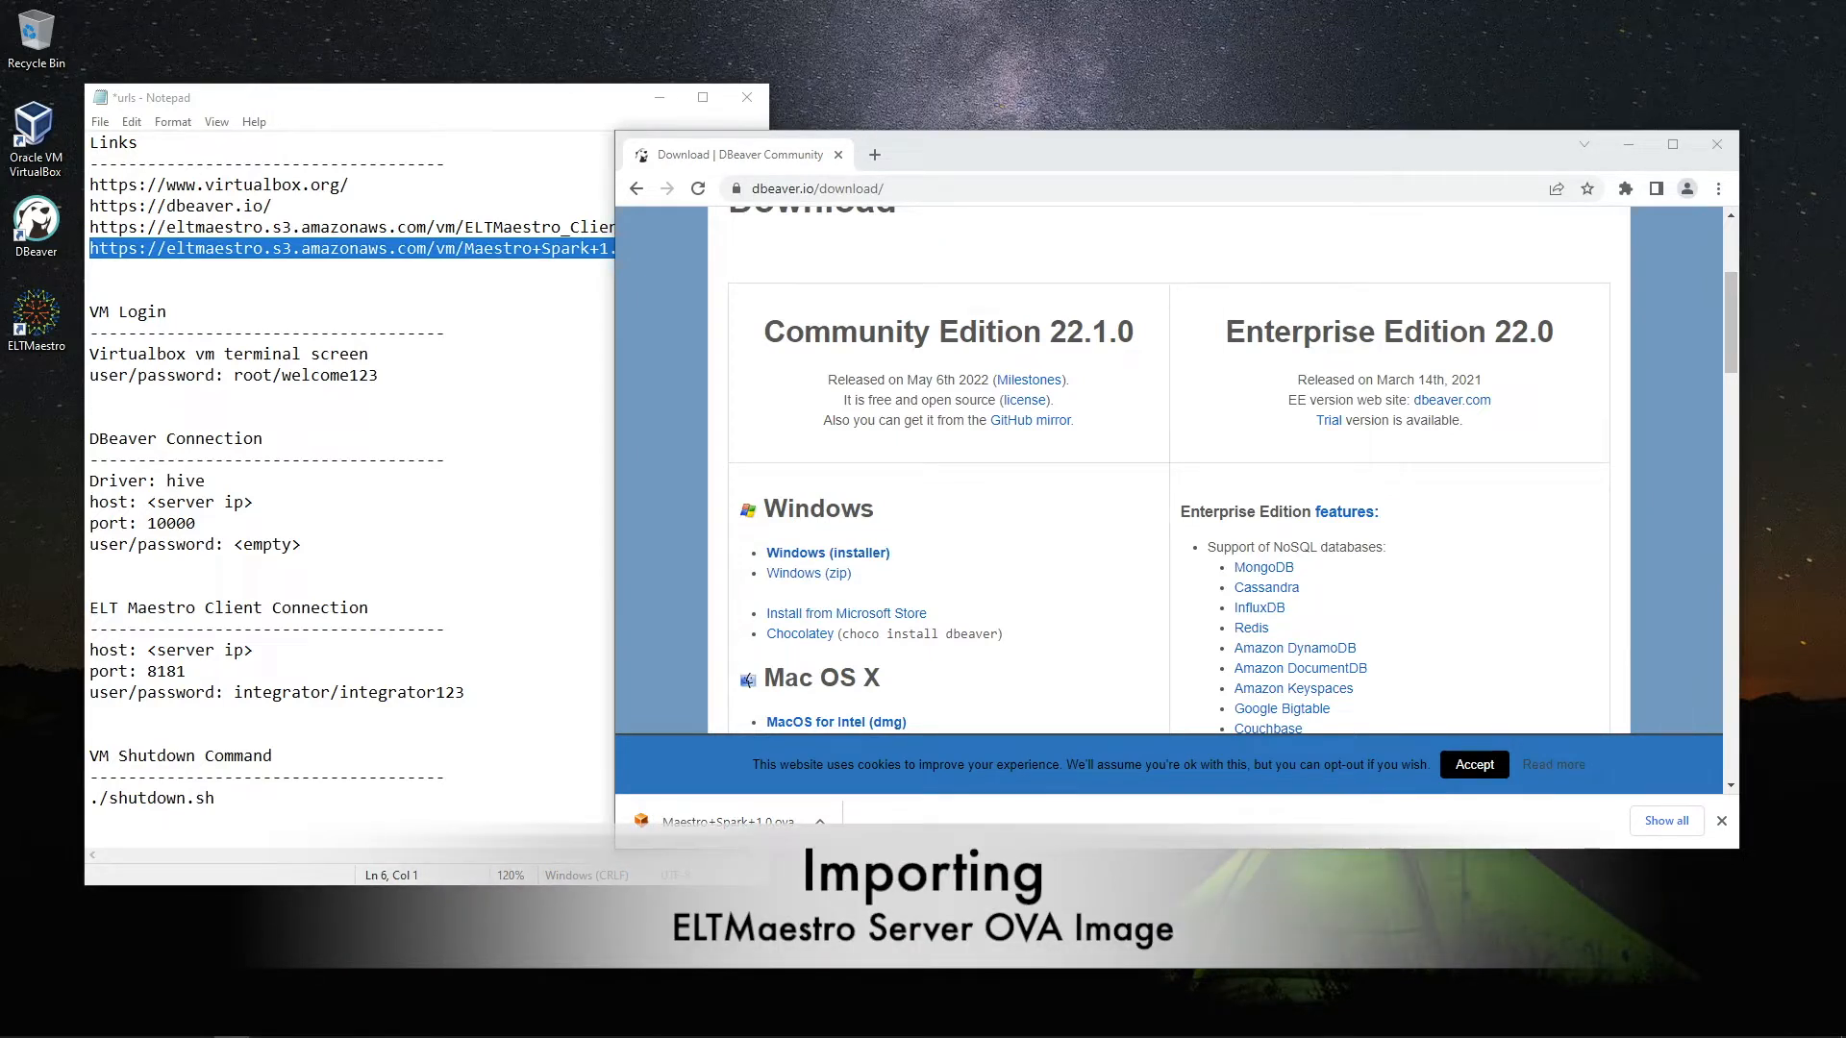
# In VirtualBox, choose Downloads\Maestro+Spark+1.0.ova as the appliance to import
pyautogui.doubleClick(36, 134)
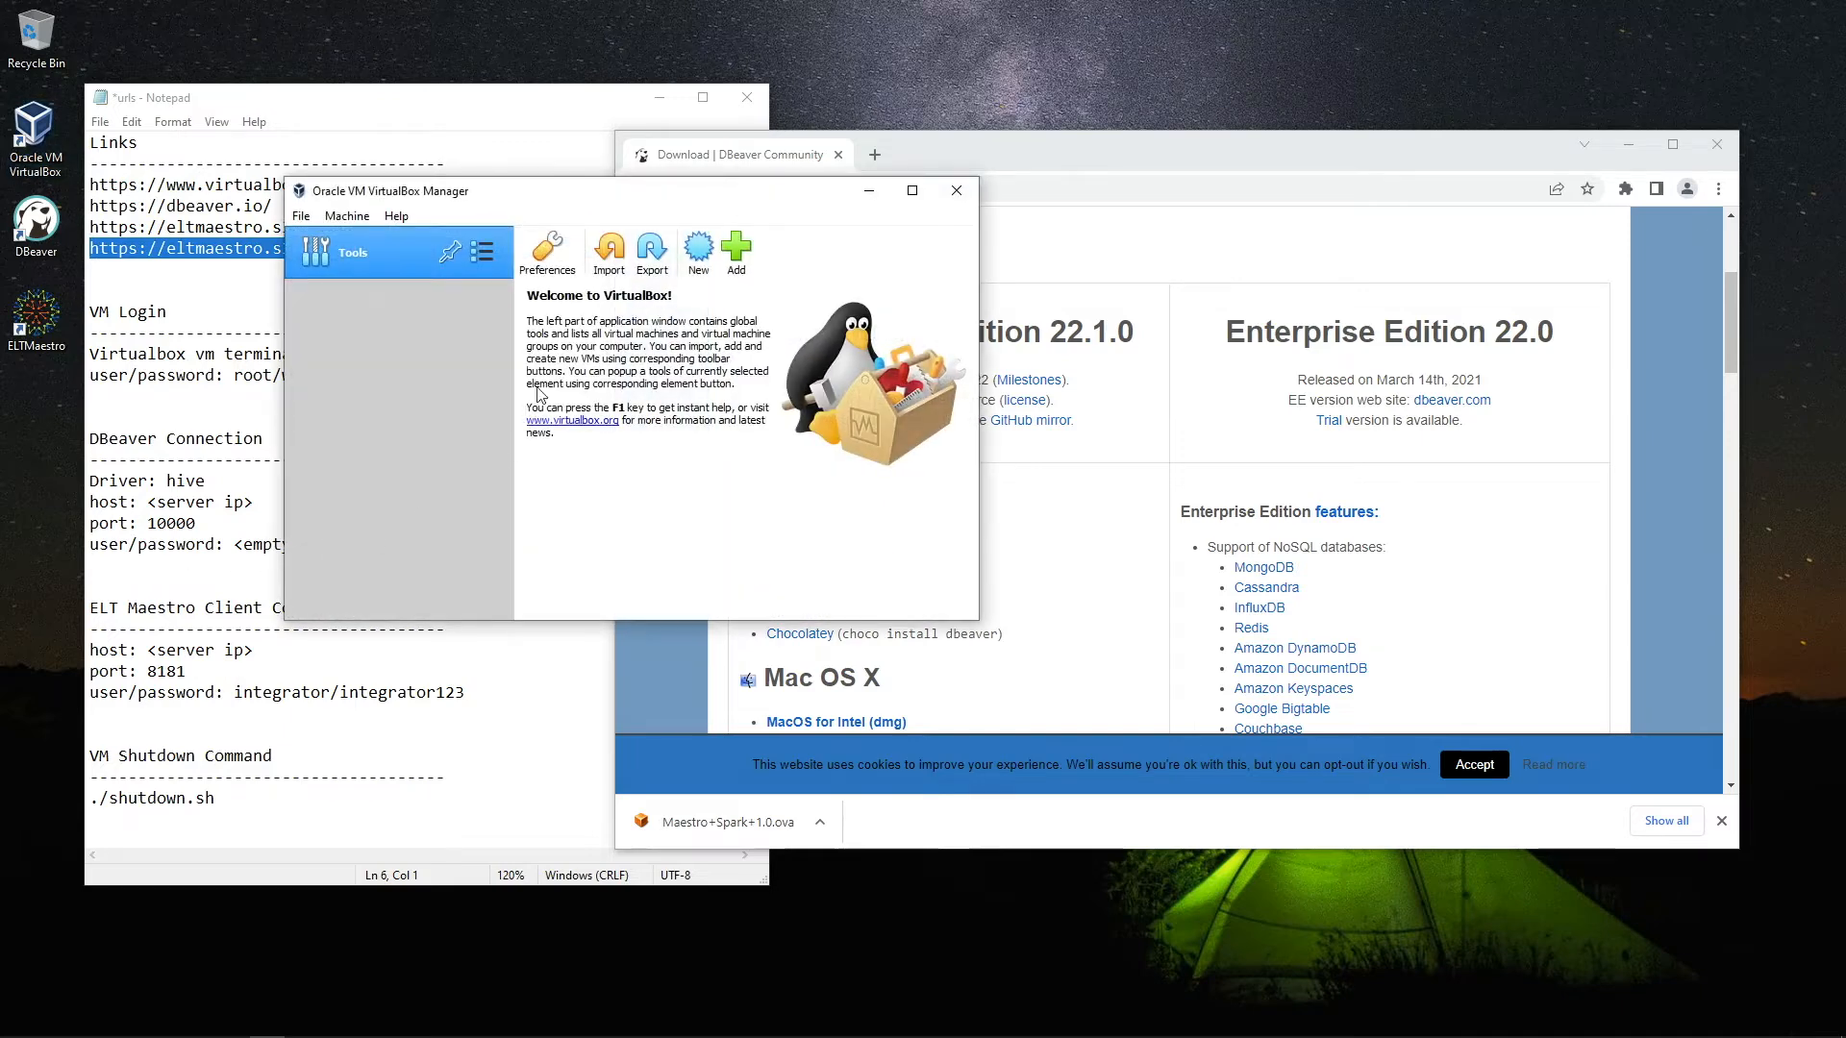
pyautogui.click(609, 252)
pyautogui.click(1001, 280)
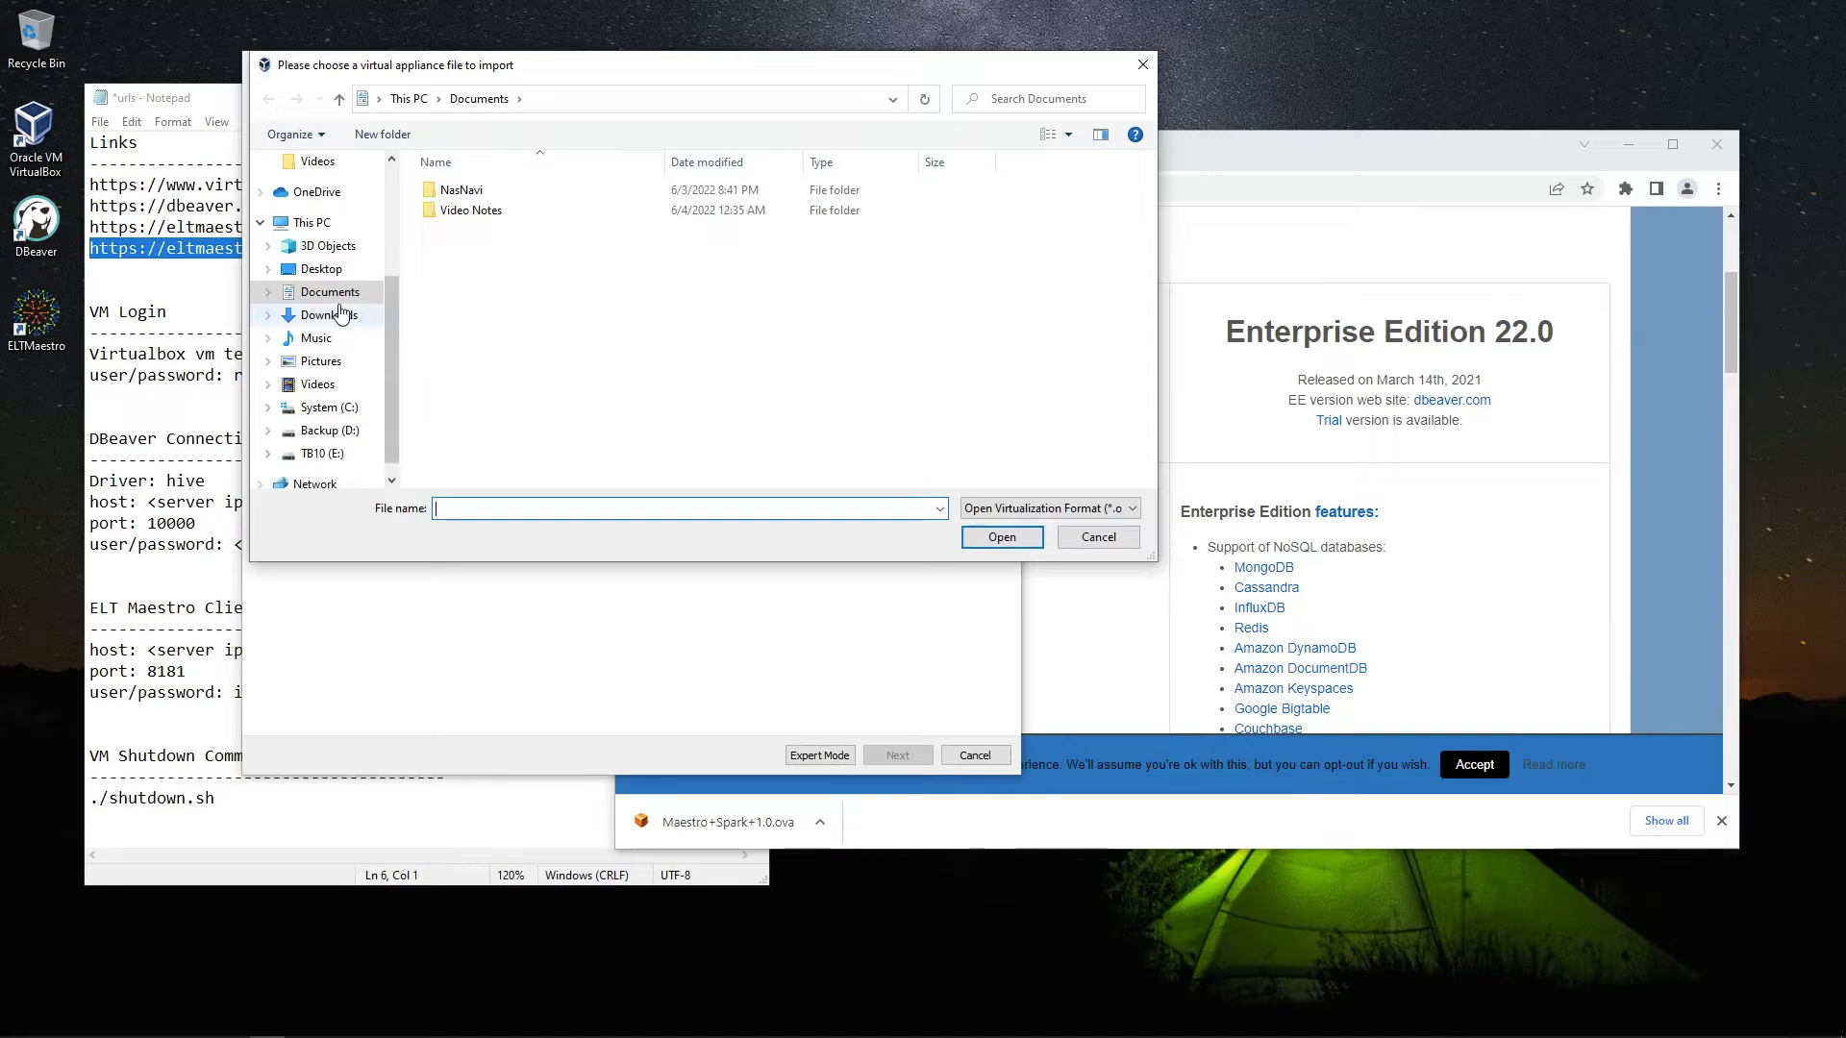
pyautogui.click(328, 314)
pyautogui.click(473, 219)
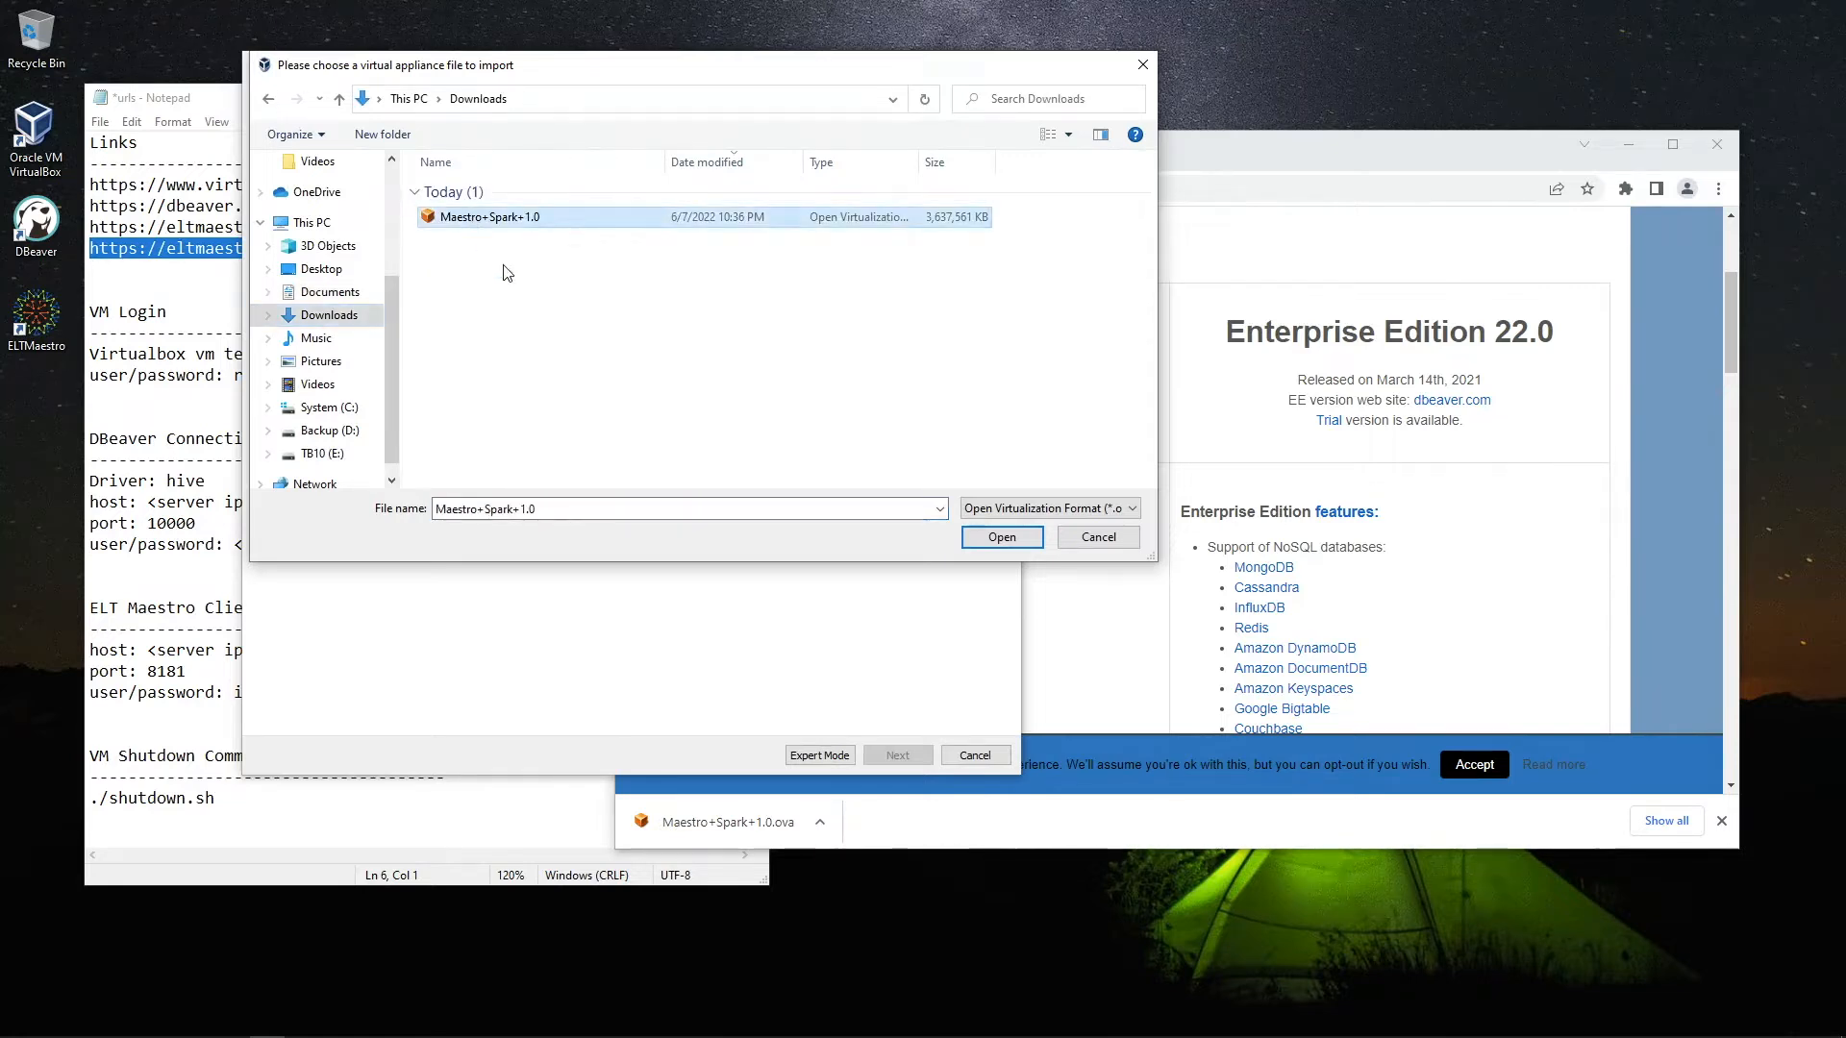
pyautogui.click(990, 536)
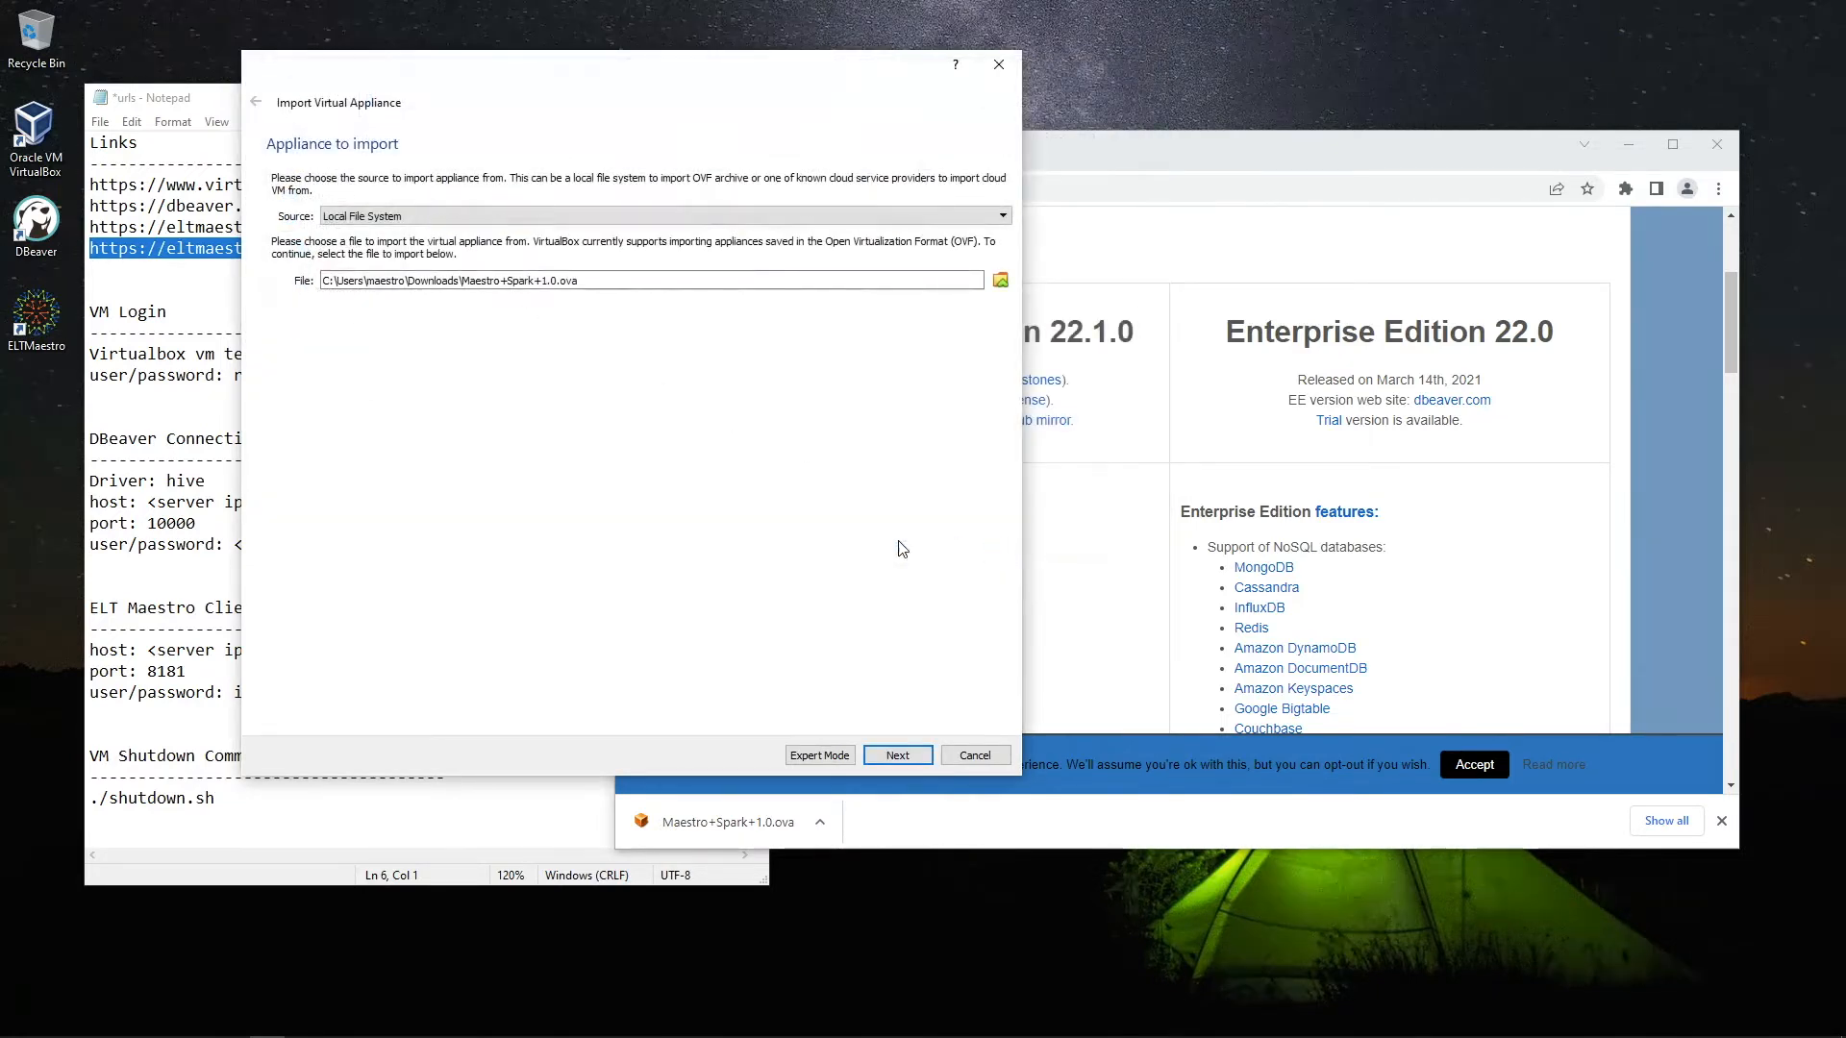
# Import the appliance with MAC Address Policy set to include all network adapter MAC addresses
pyautogui.click(894, 756)
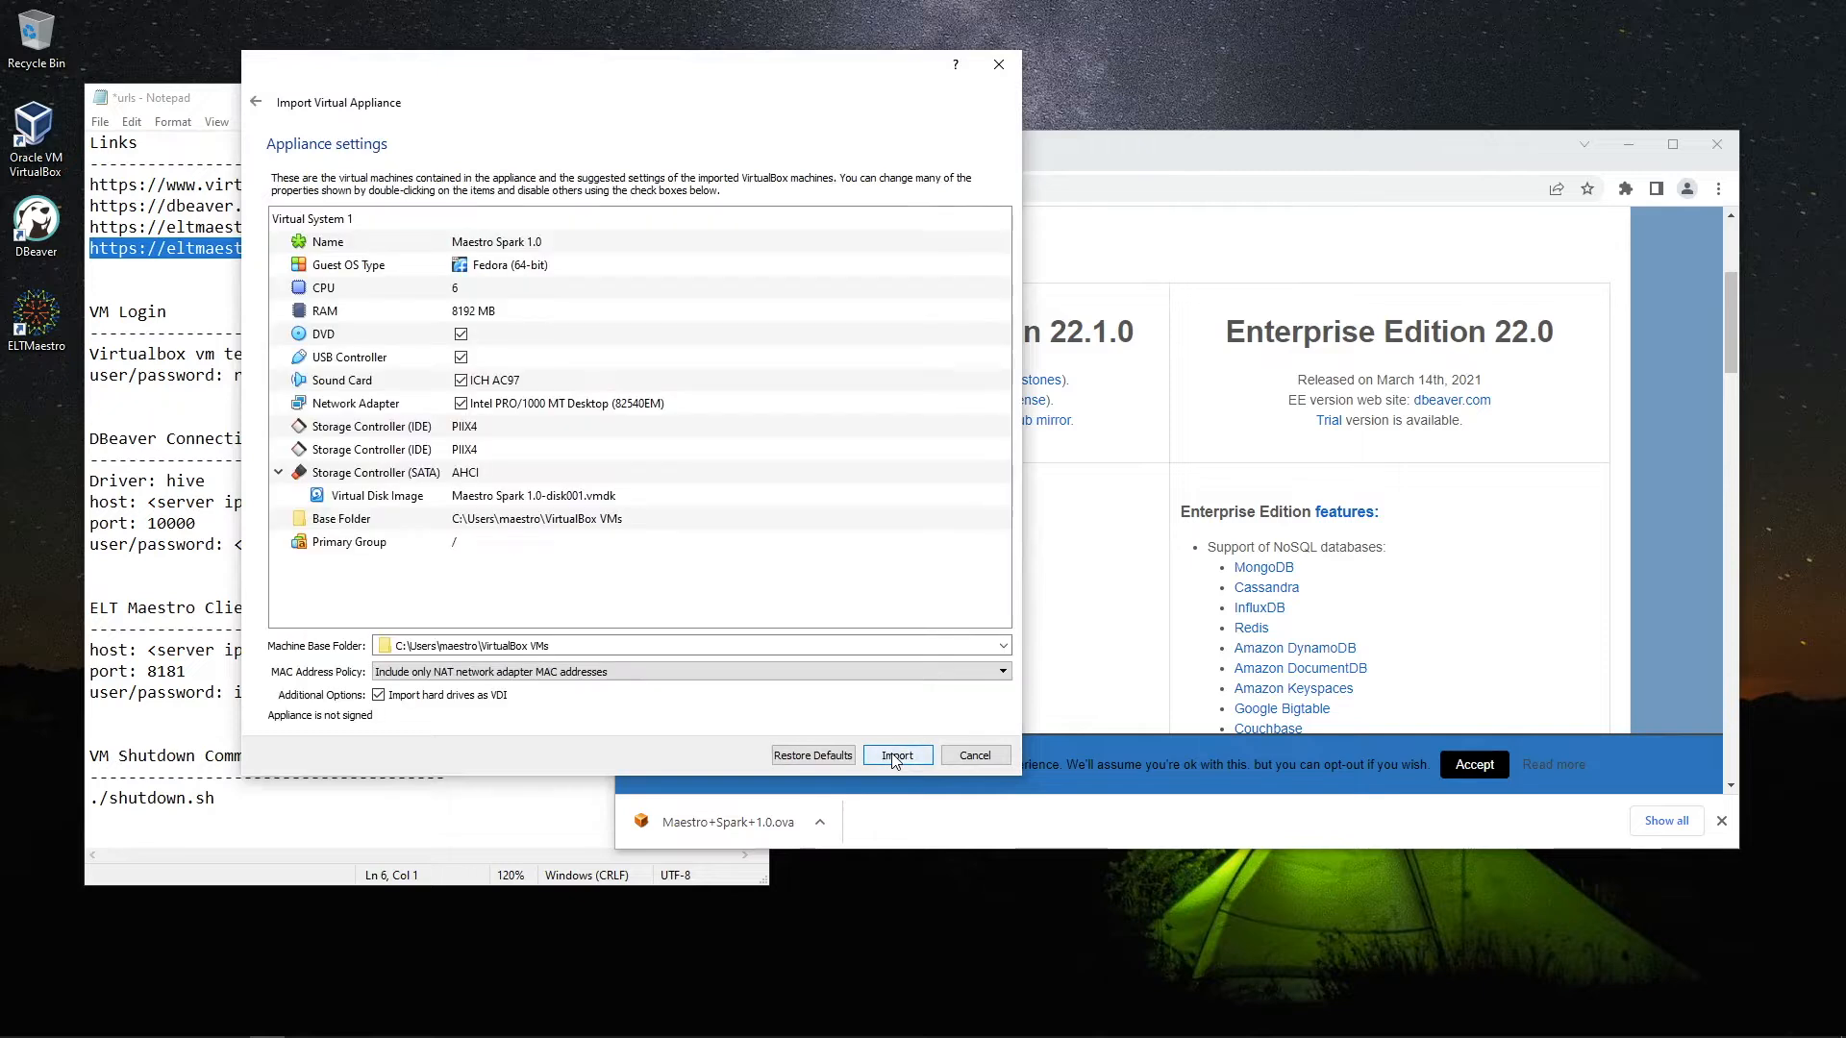
pyautogui.click(439, 677)
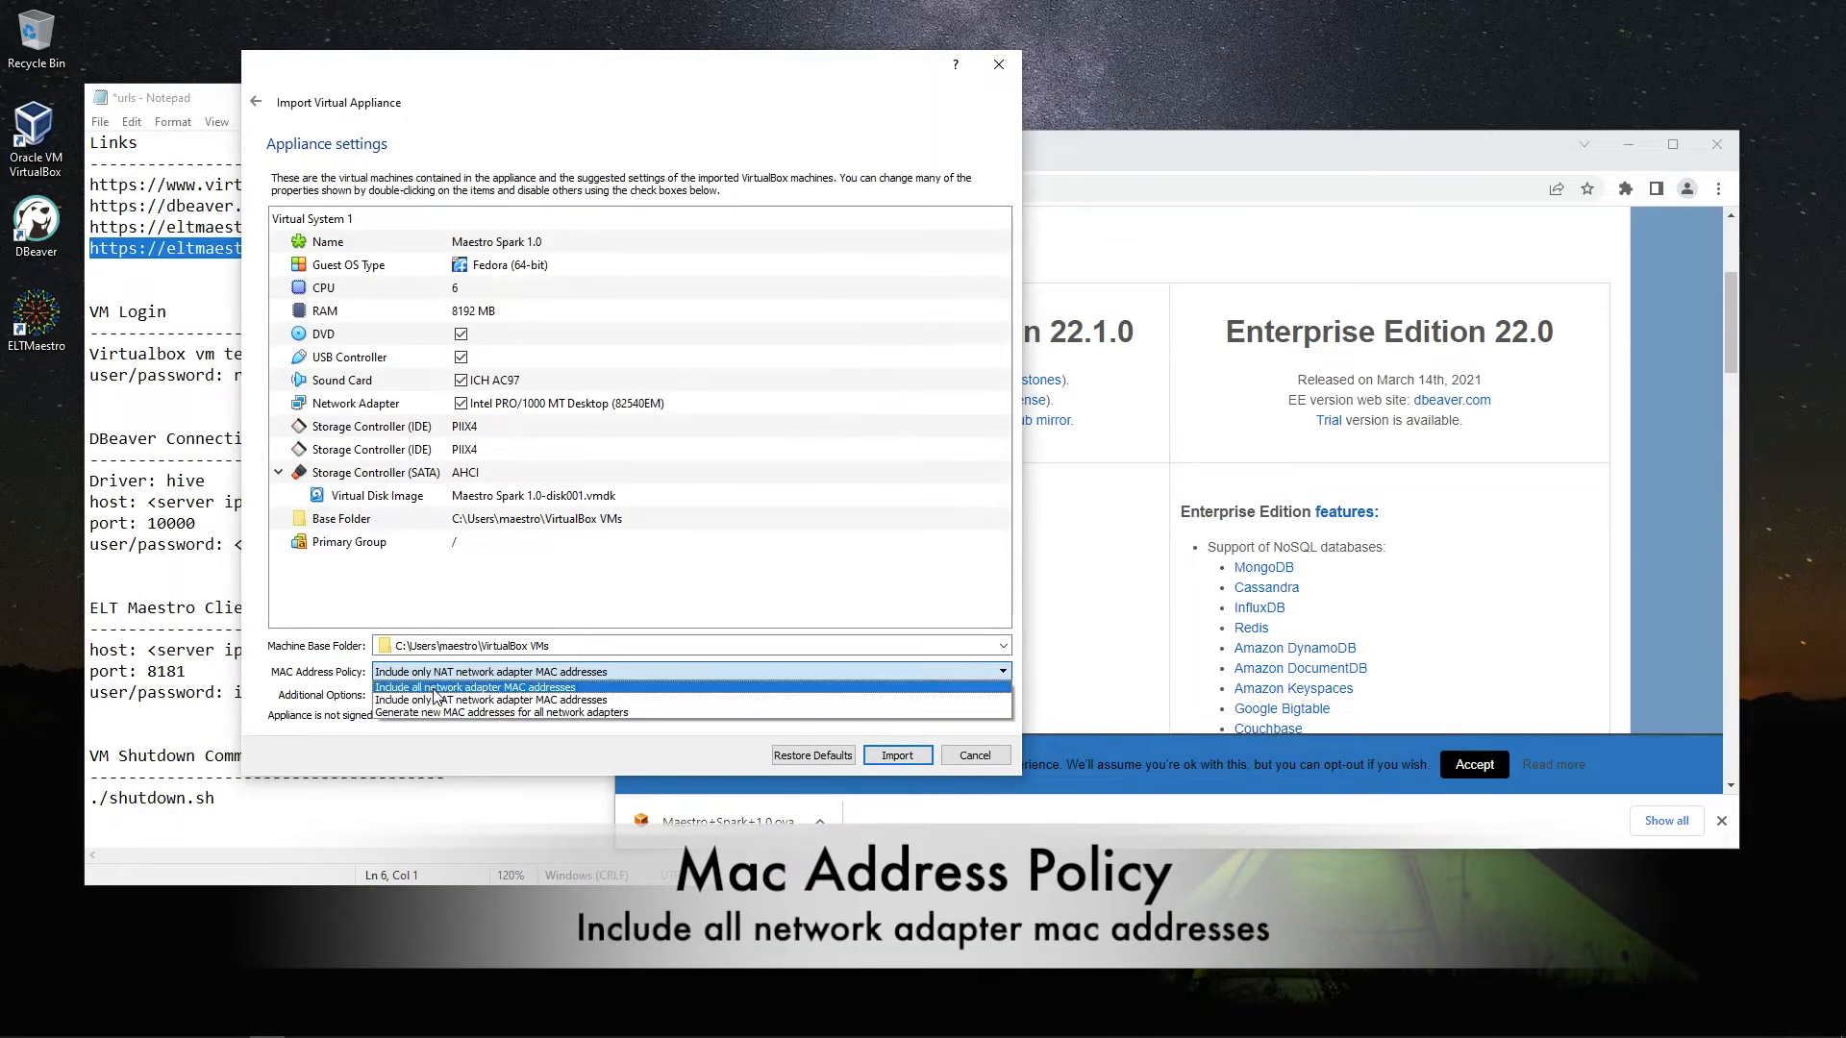
pyautogui.click(434, 689)
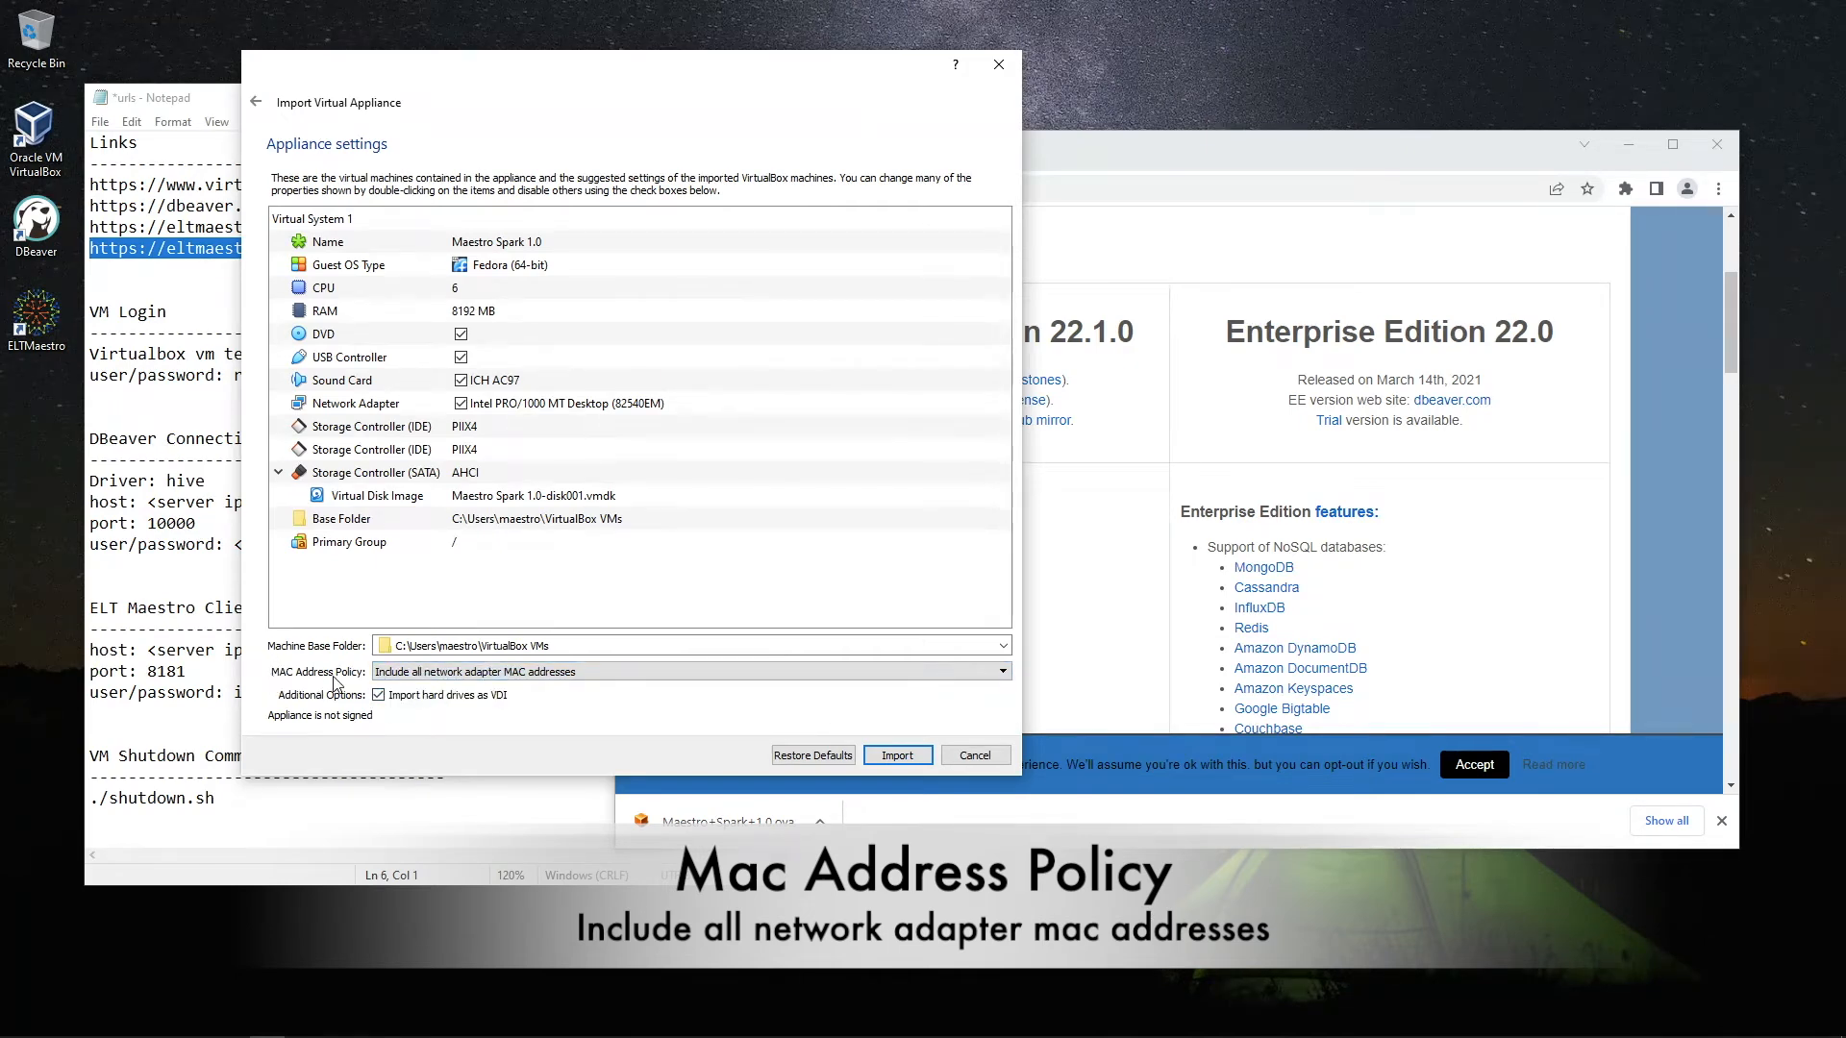
pyautogui.click(886, 753)
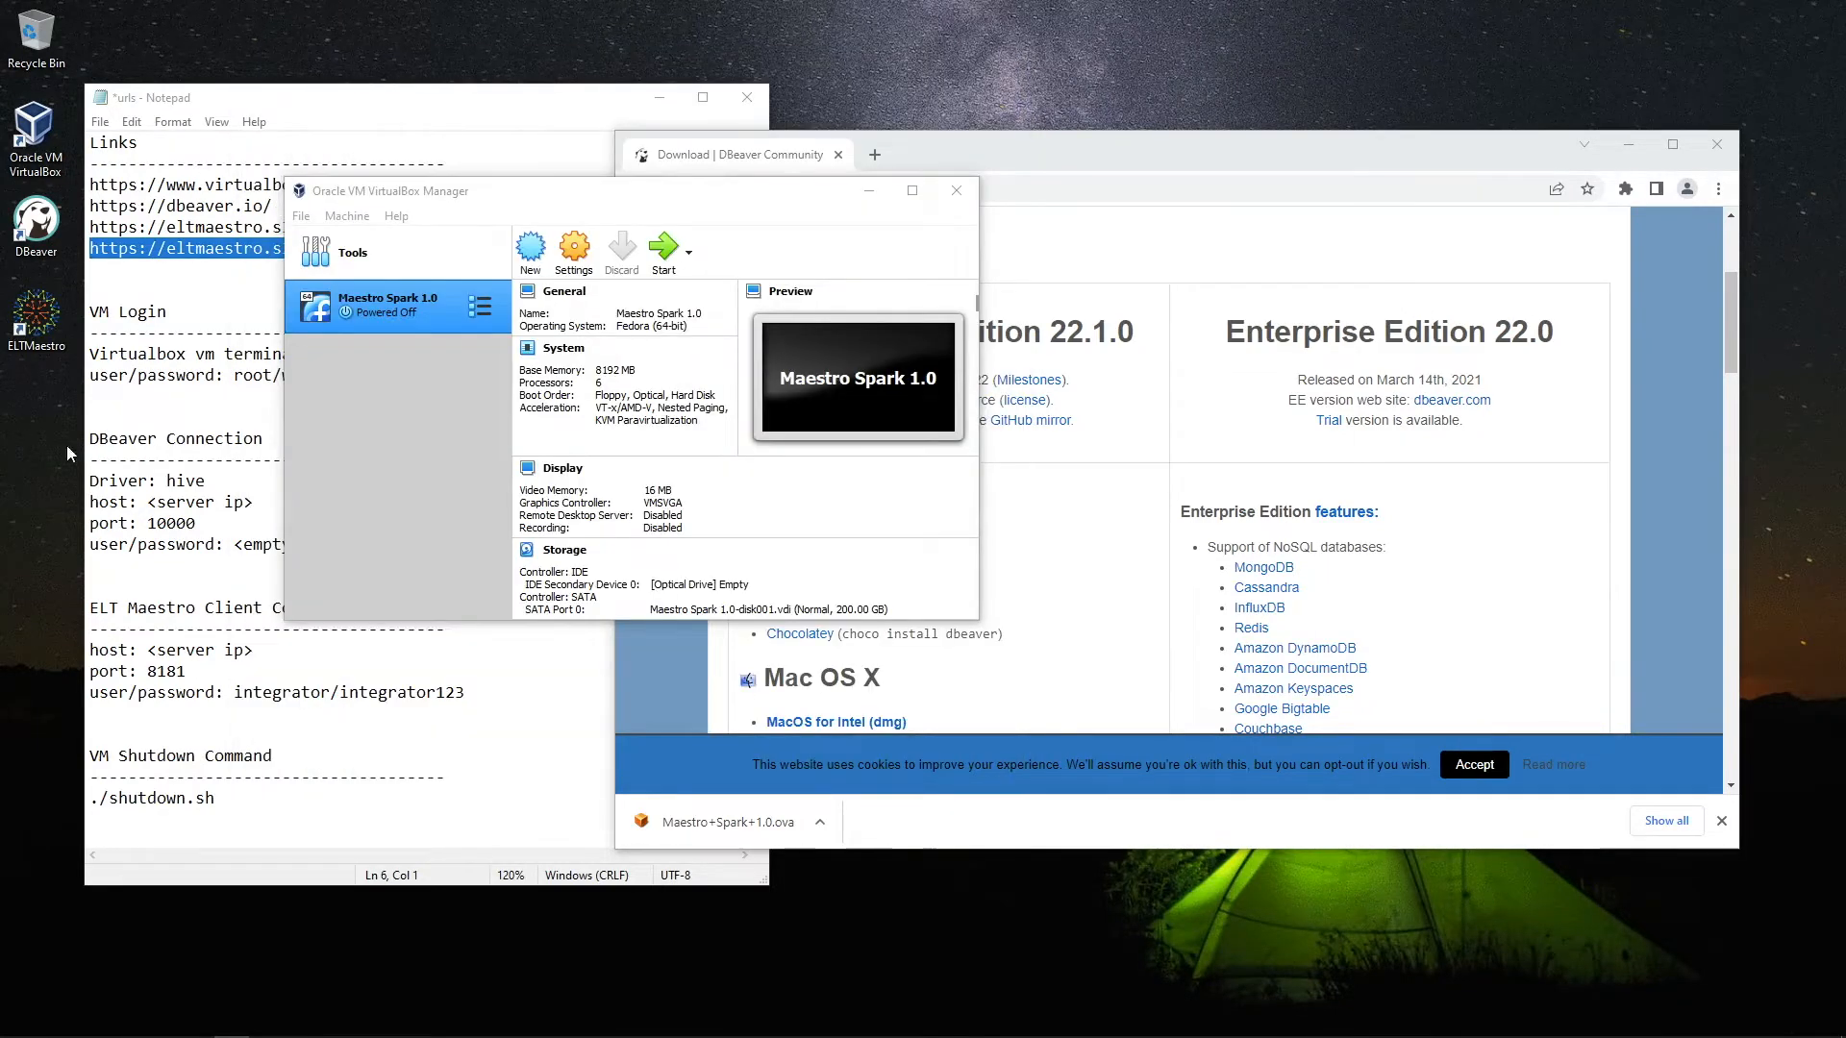
pyautogui.moveTo(486, 193); pyautogui.dragTo(703, 260)
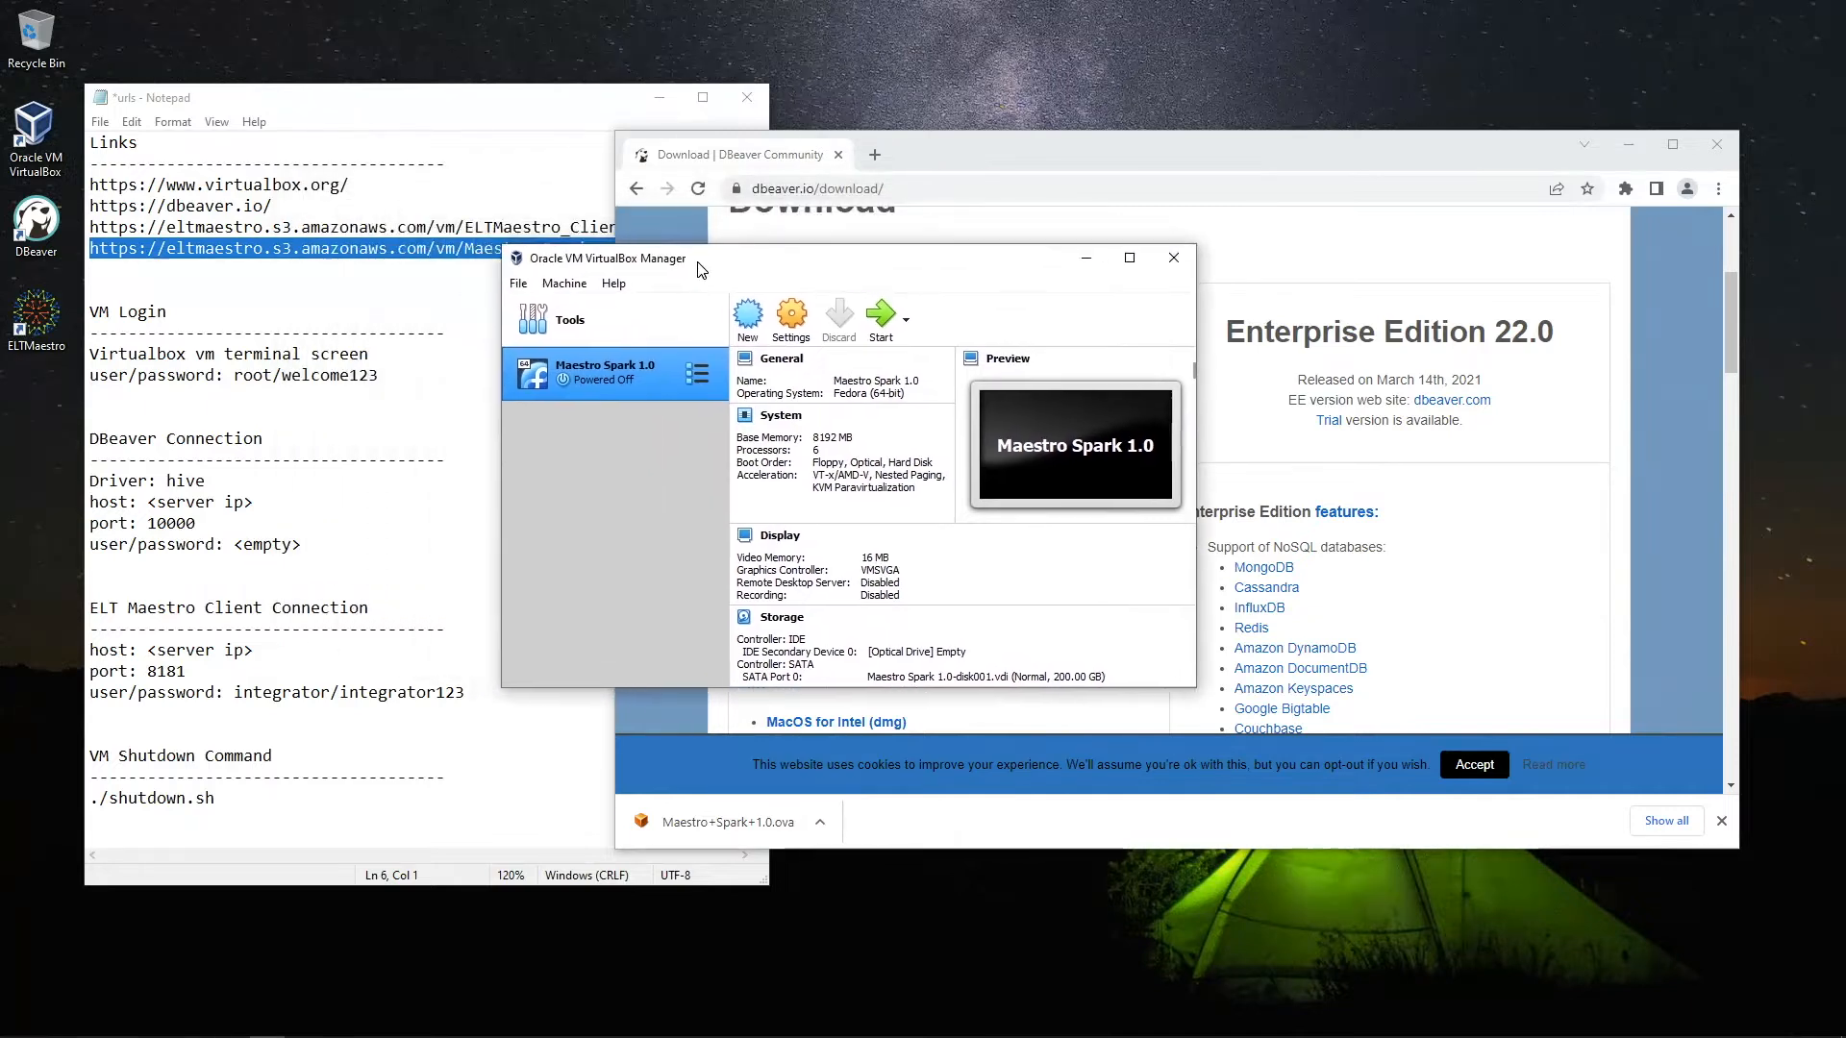
# Start Maestro Spark 1.0, fixing its network to bridge on Intel I211 Gigabit Network Connection #2
pyautogui.click(878, 328)
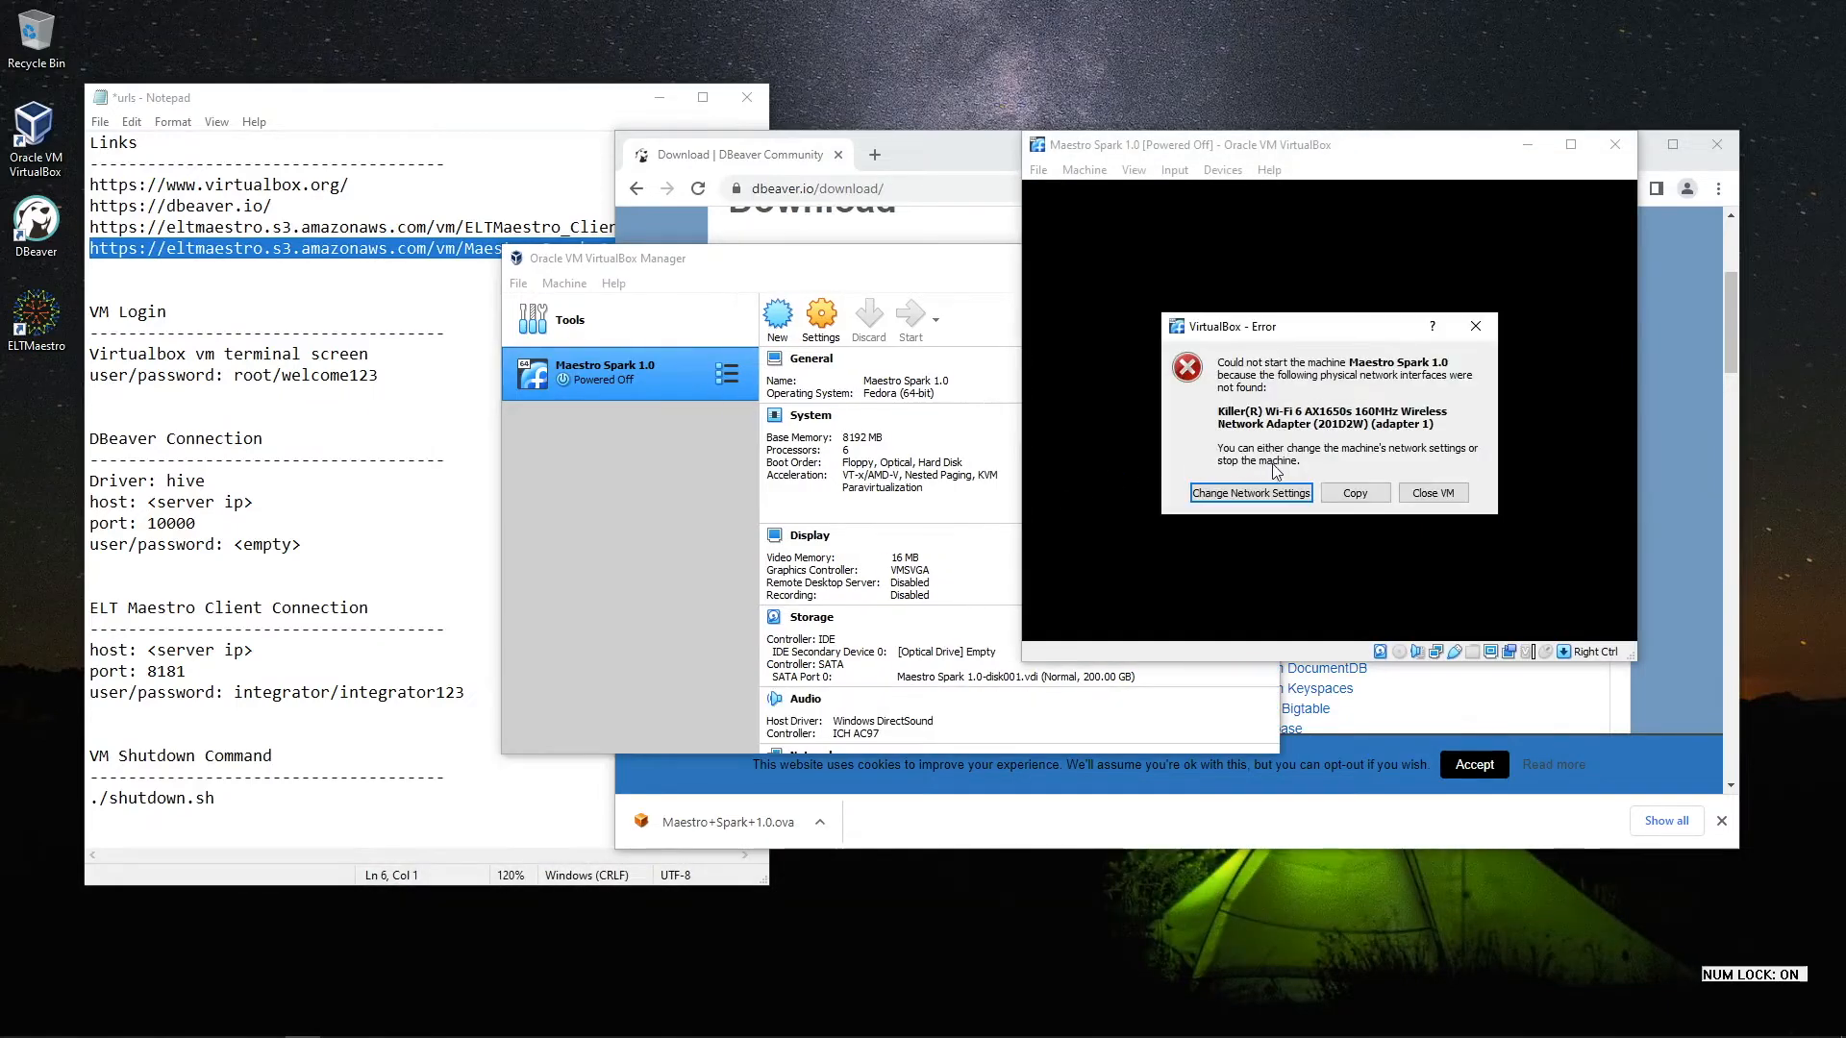
pyautogui.click(1248, 492)
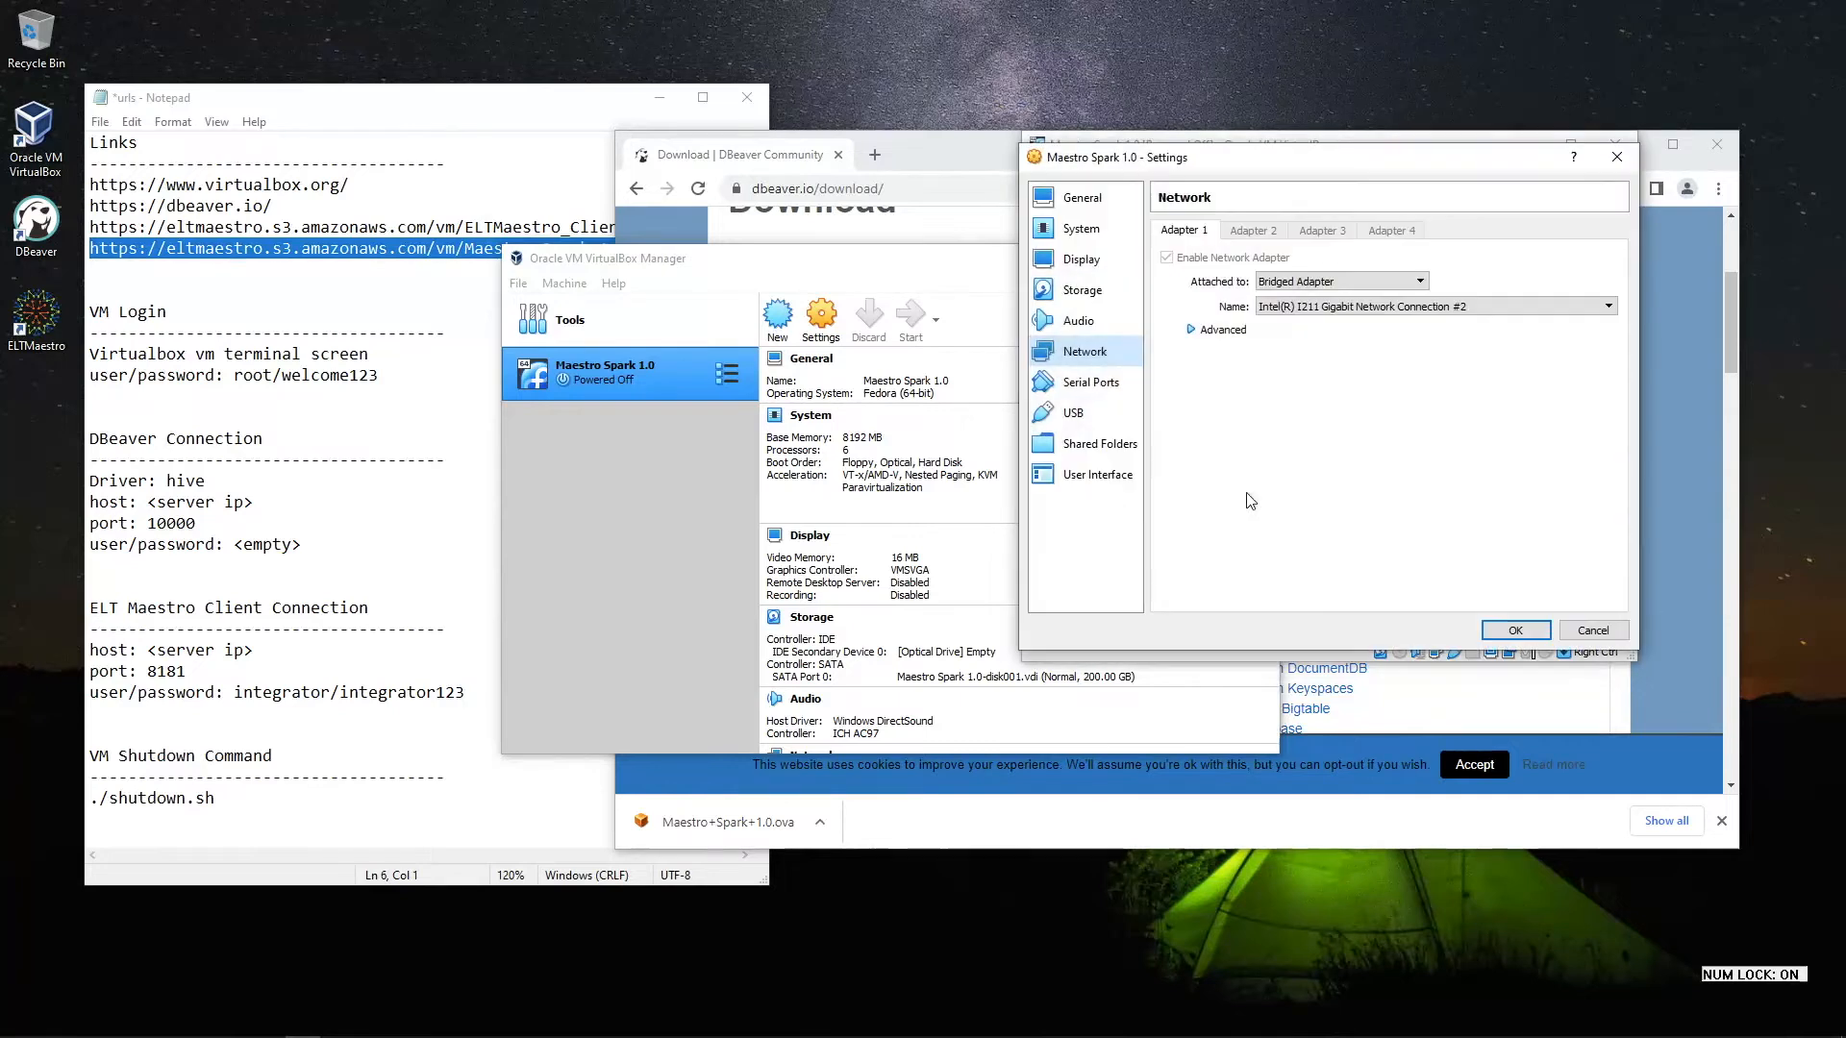
pyautogui.click(1294, 313)
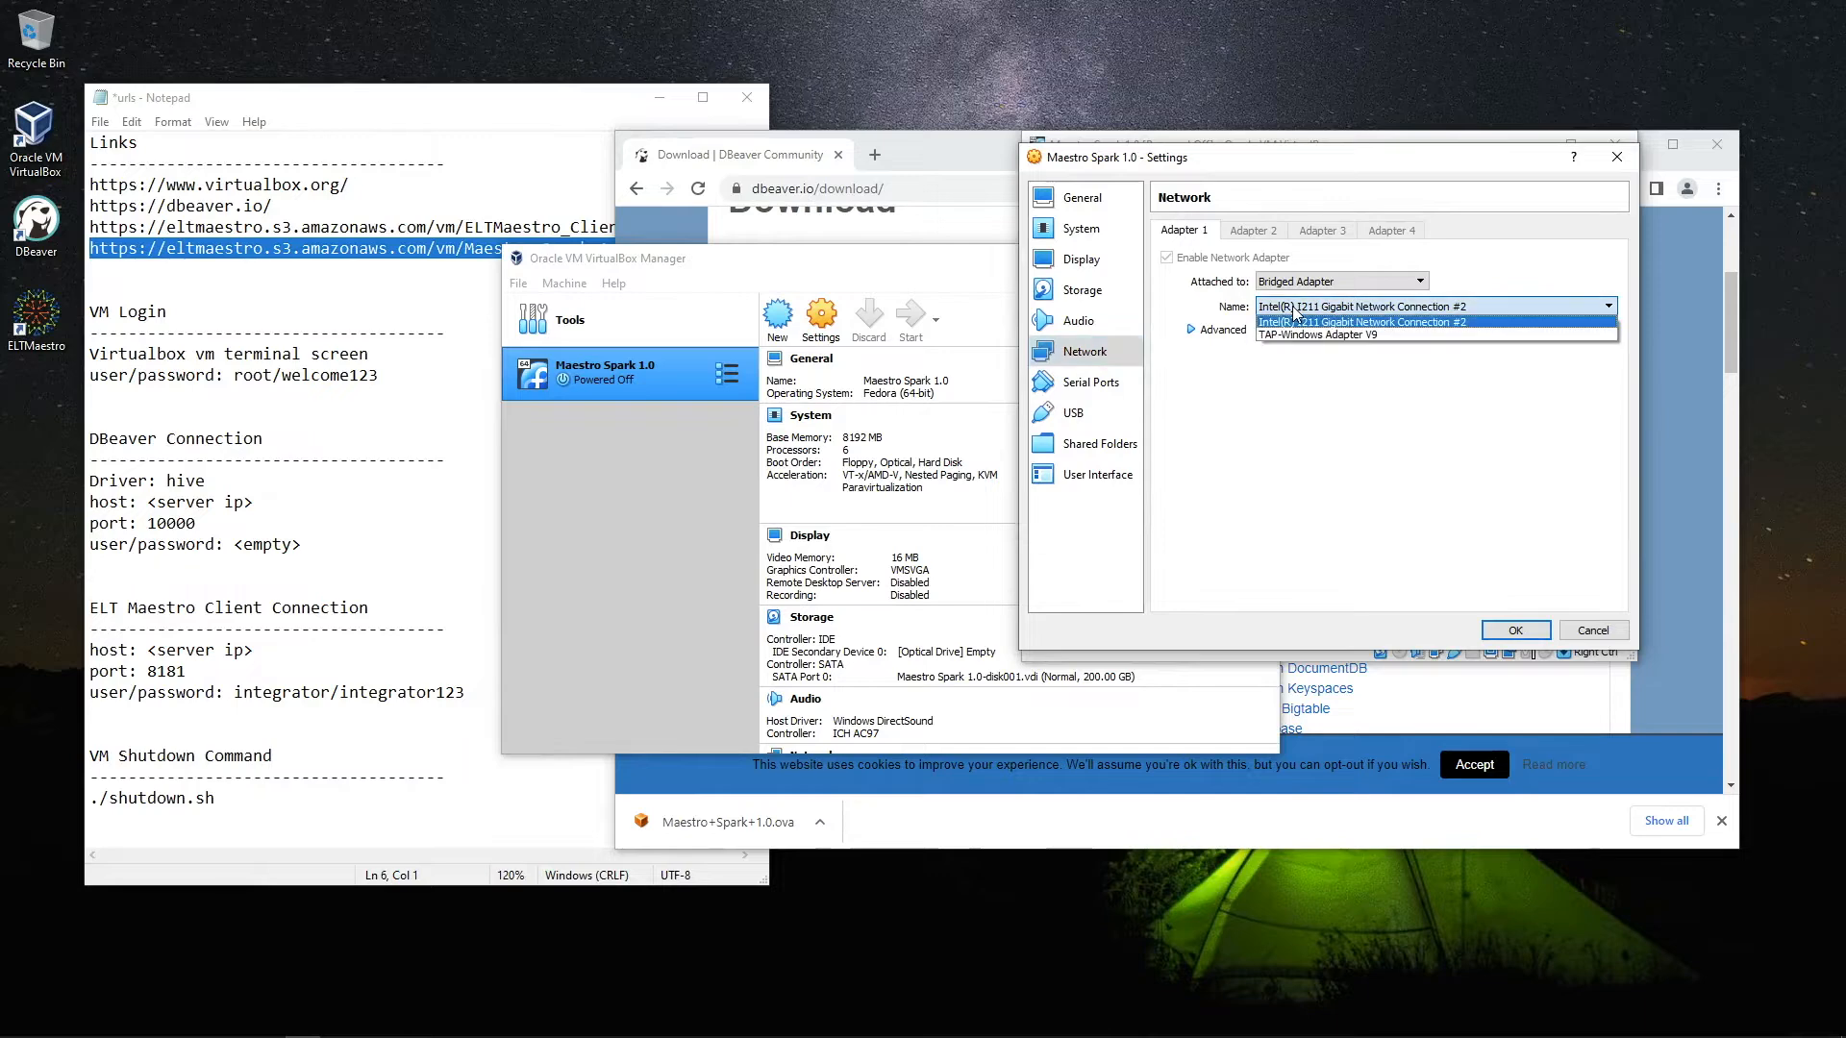
pyautogui.click(1303, 322)
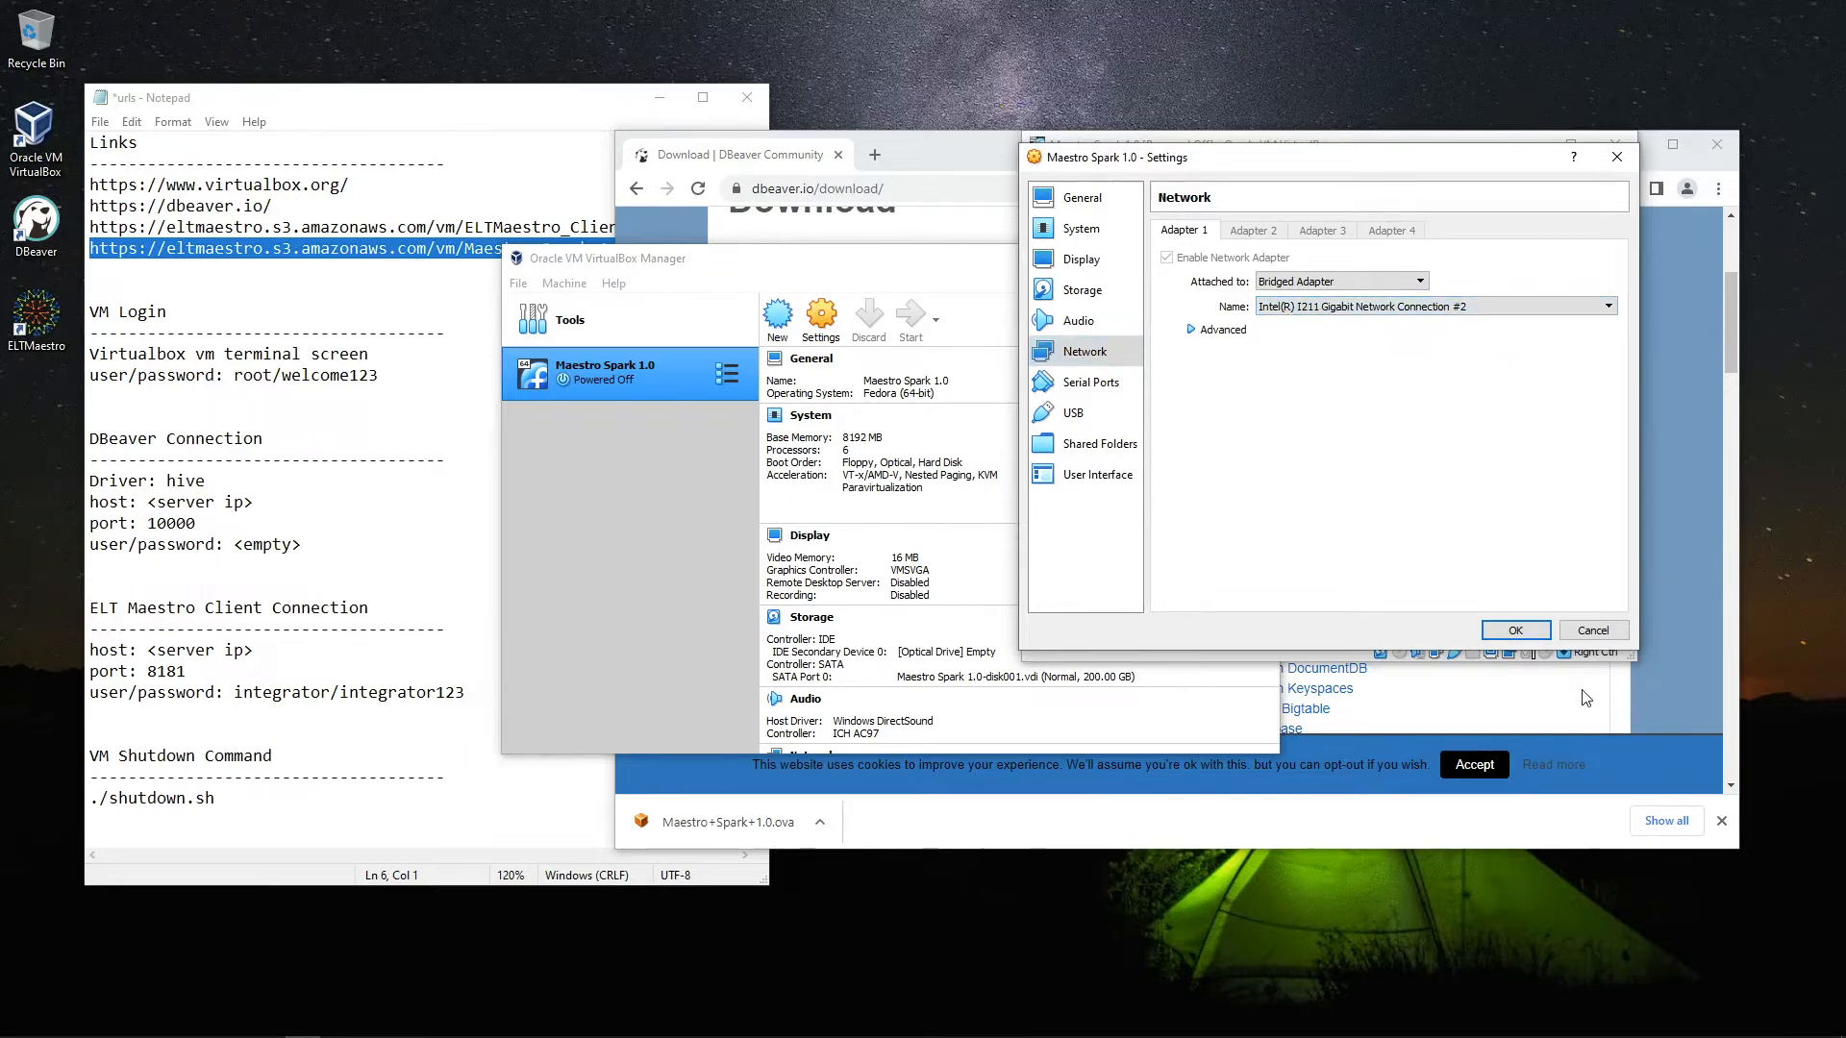
pyautogui.click(1521, 632)
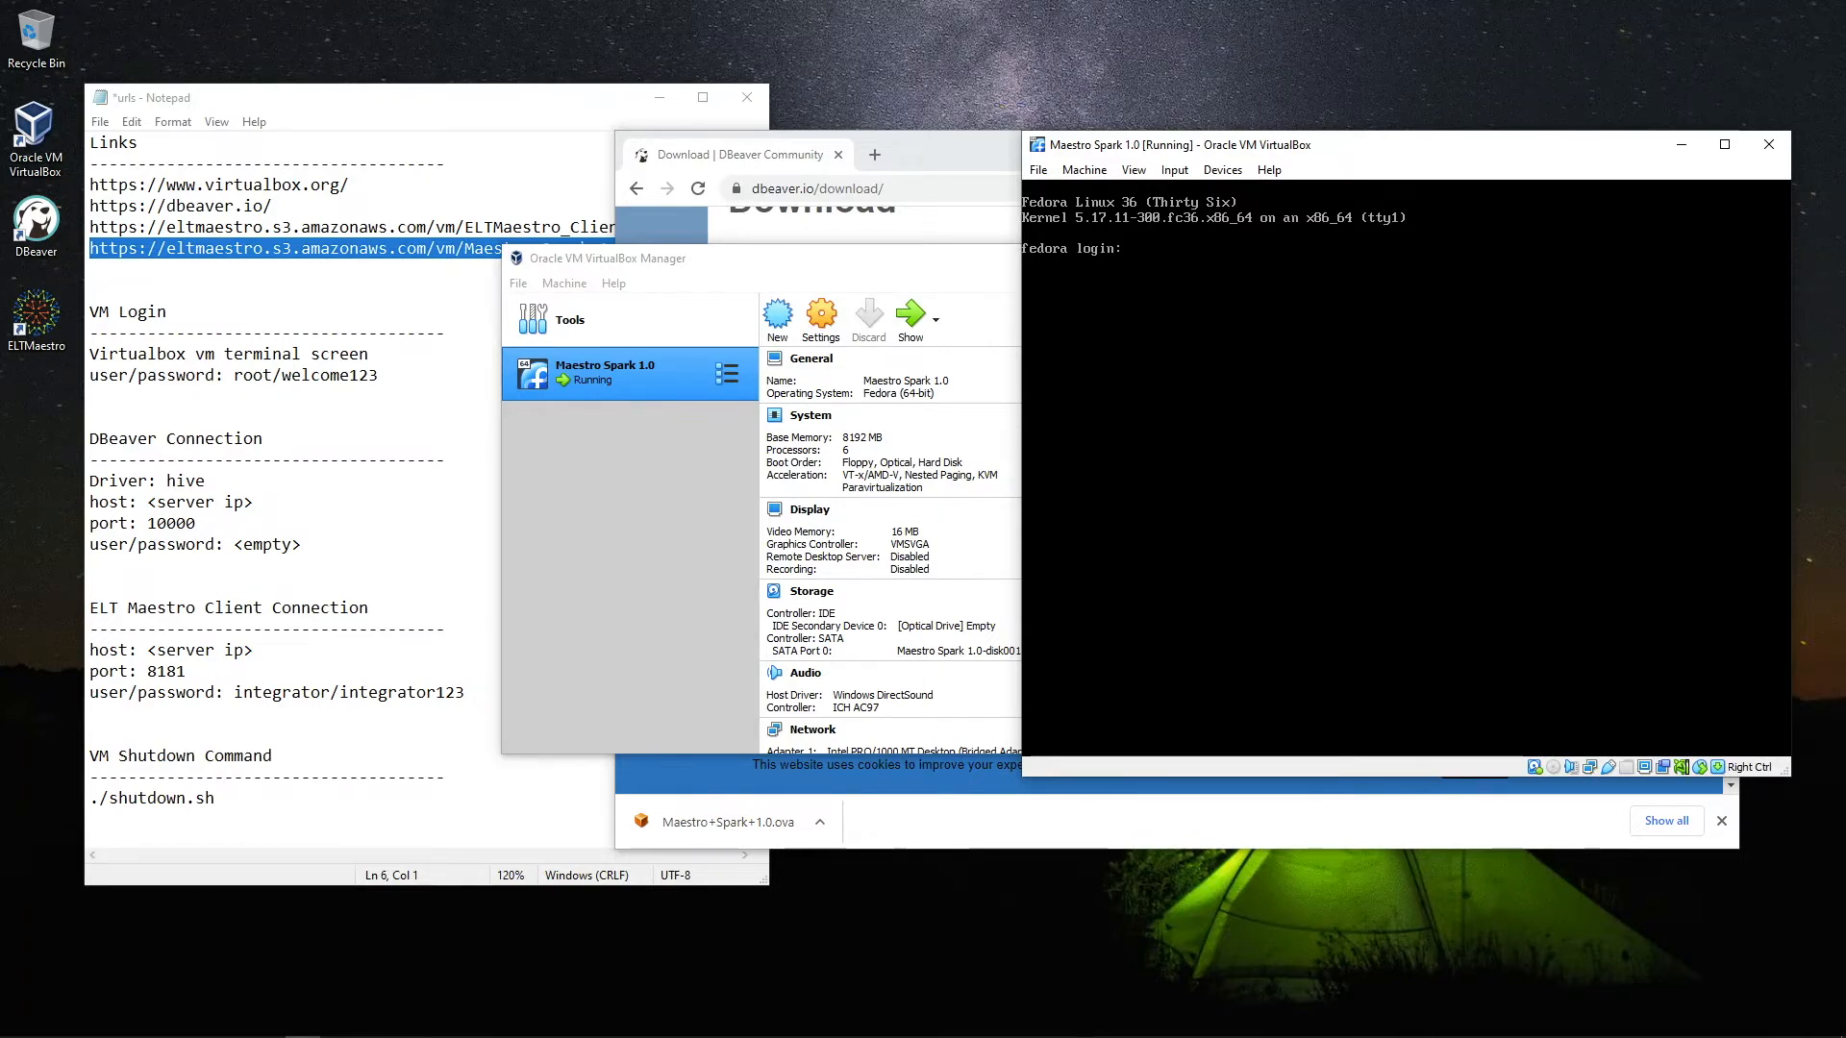
# Log into the VM as root and run ifconfig to find its IP address
pyautogui.press('Return')
pyautogui.press('Return')
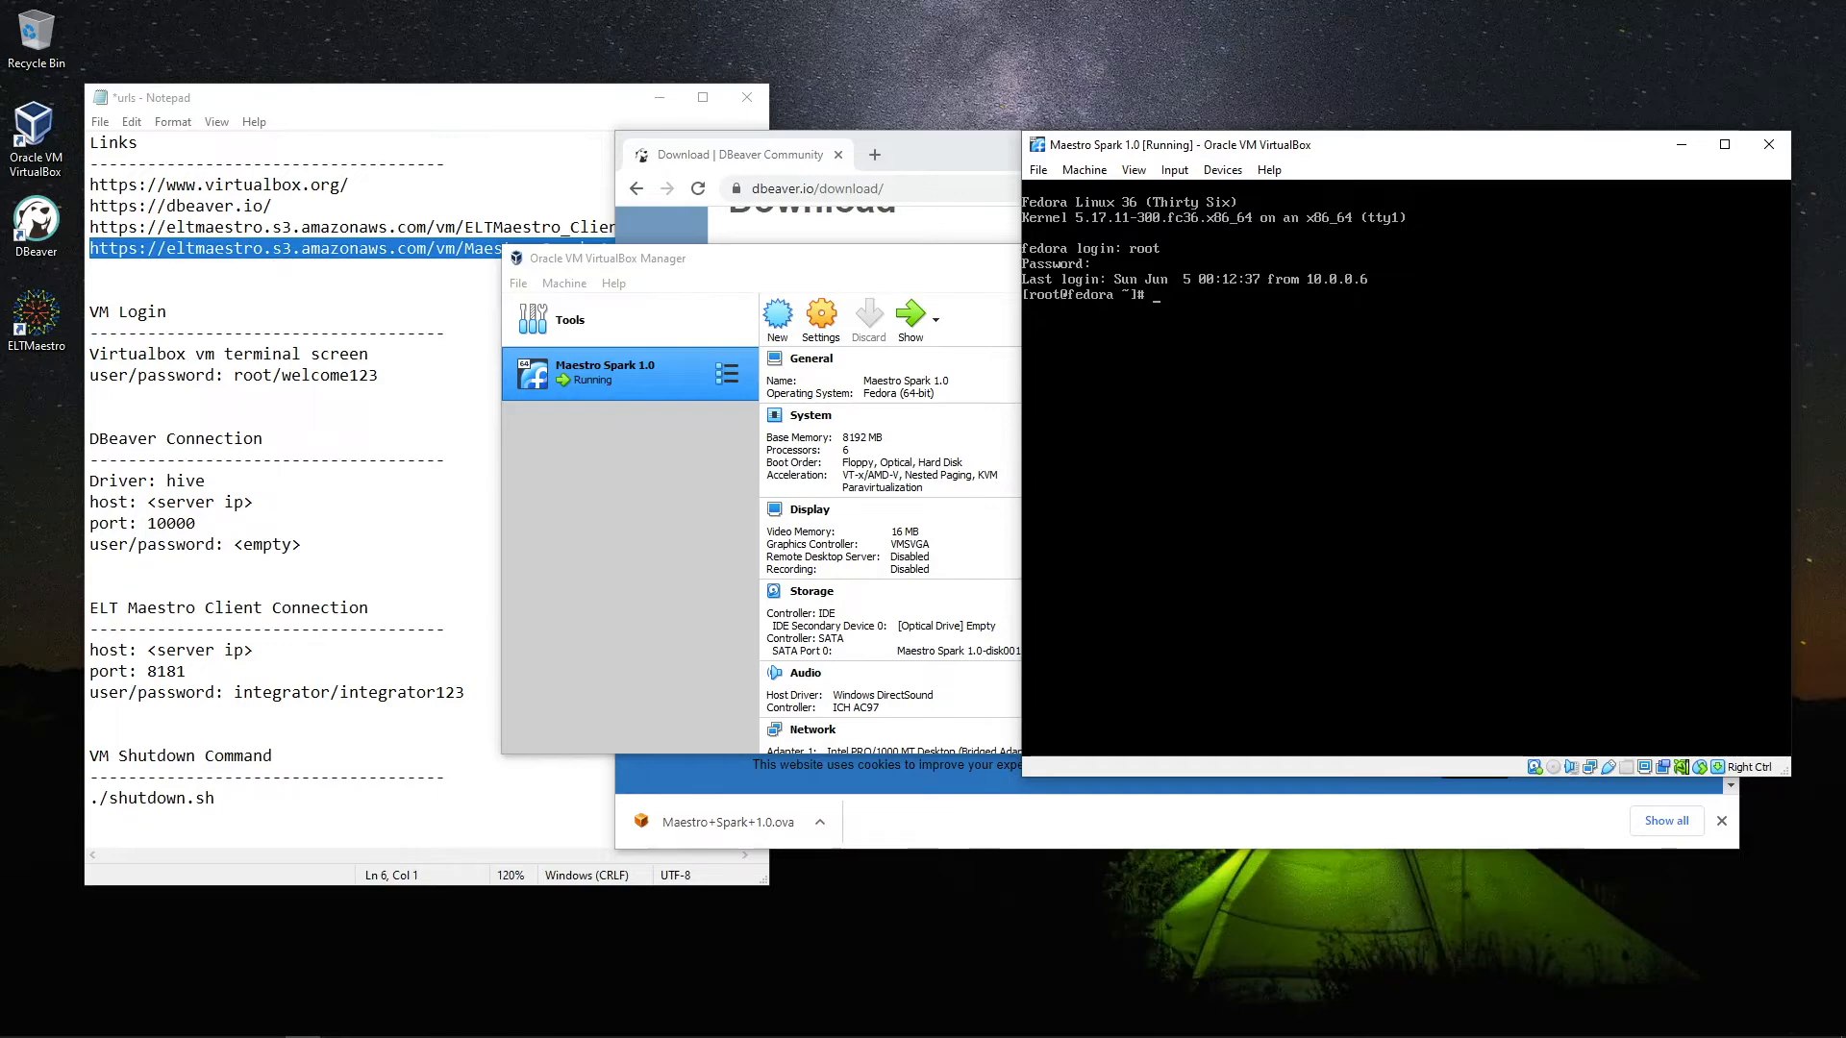
pyautogui.write('ifcon')
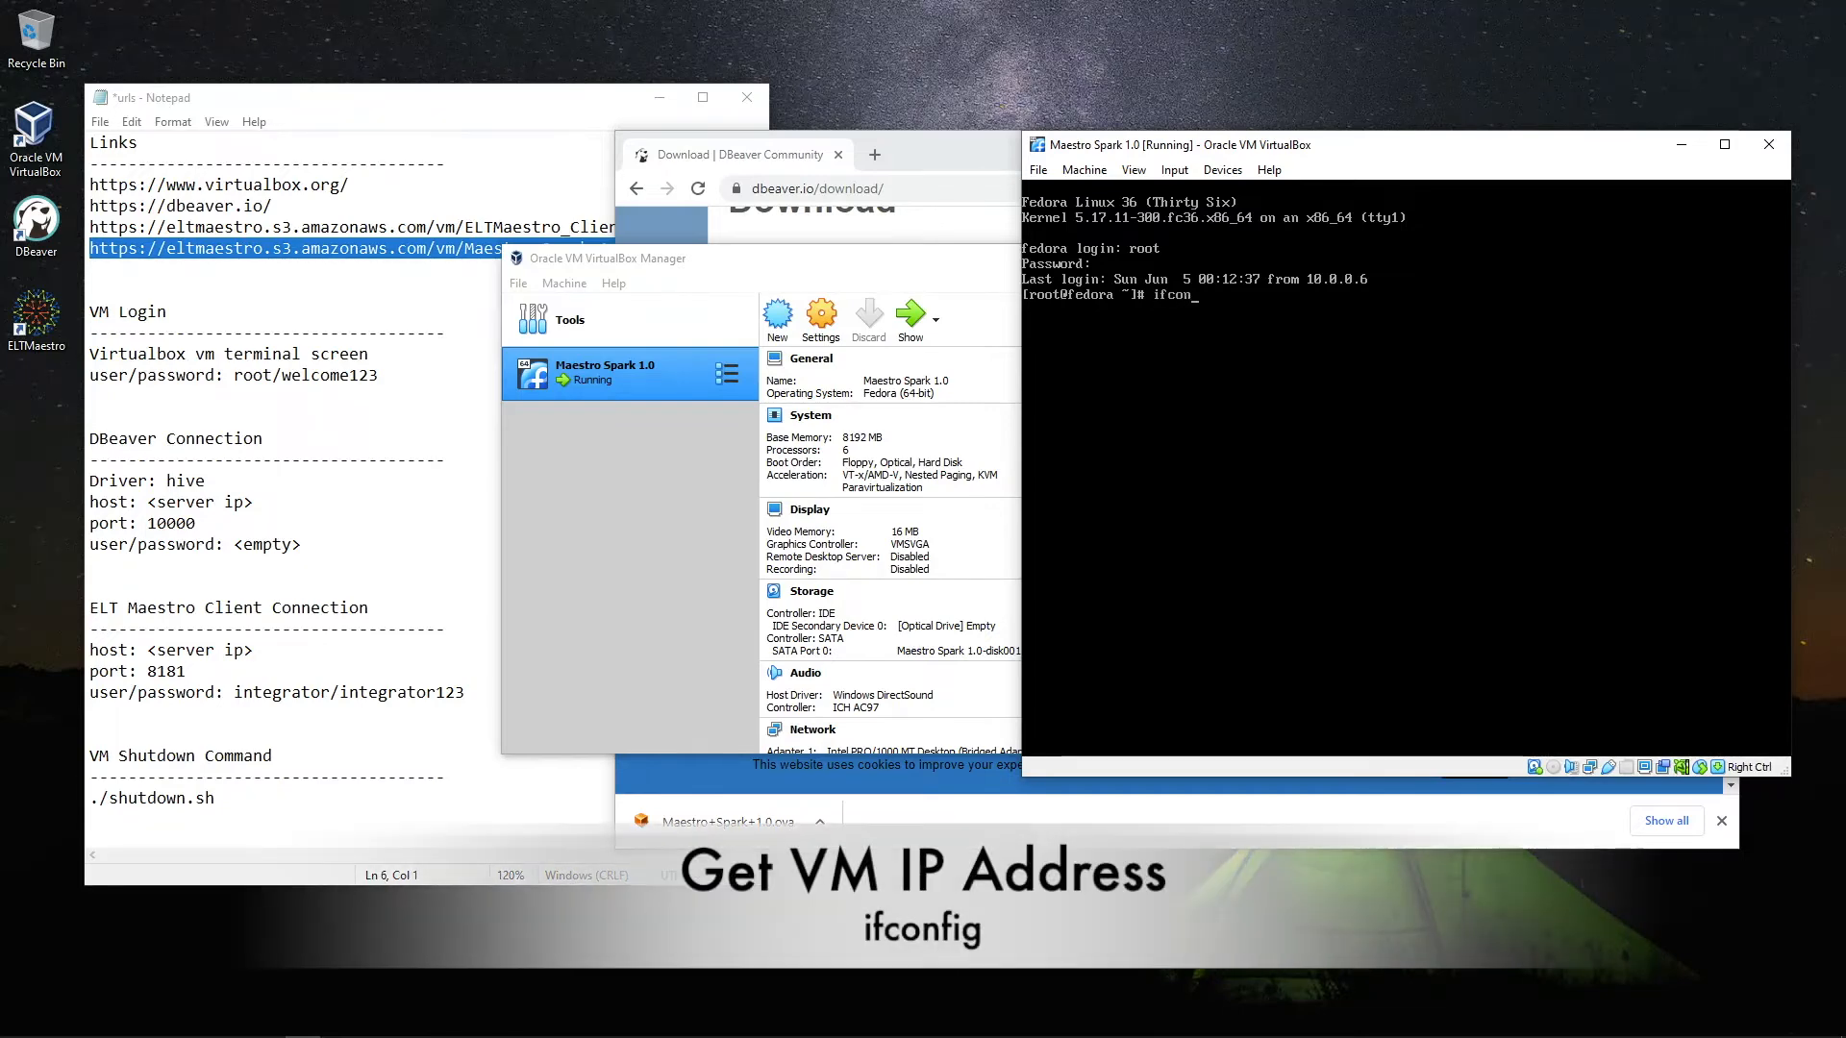
pyautogui.write('fig')
pyautogui.press('Return')
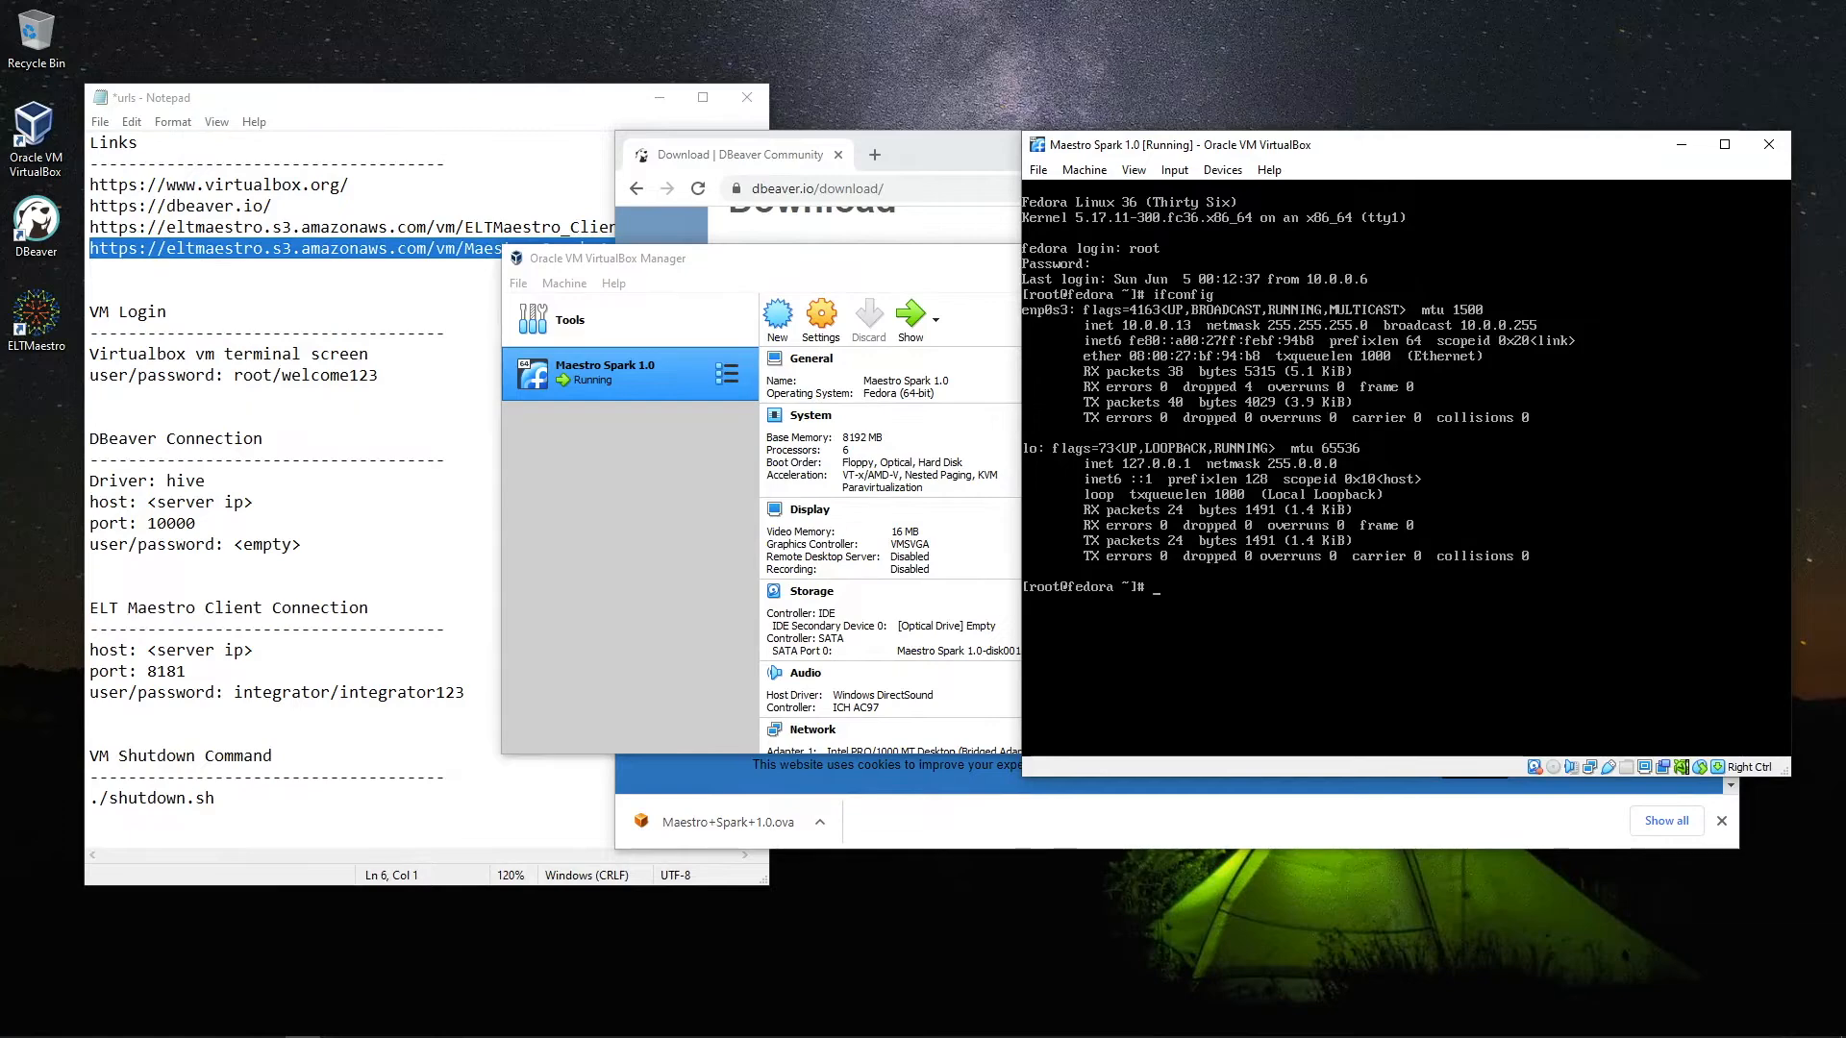
# Add 10.0.0.13 after VM Login in the notes and replace the <server ip> placeholders with it
pyautogui.click(208, 312)
pyautogui.write('10.0.0.13')
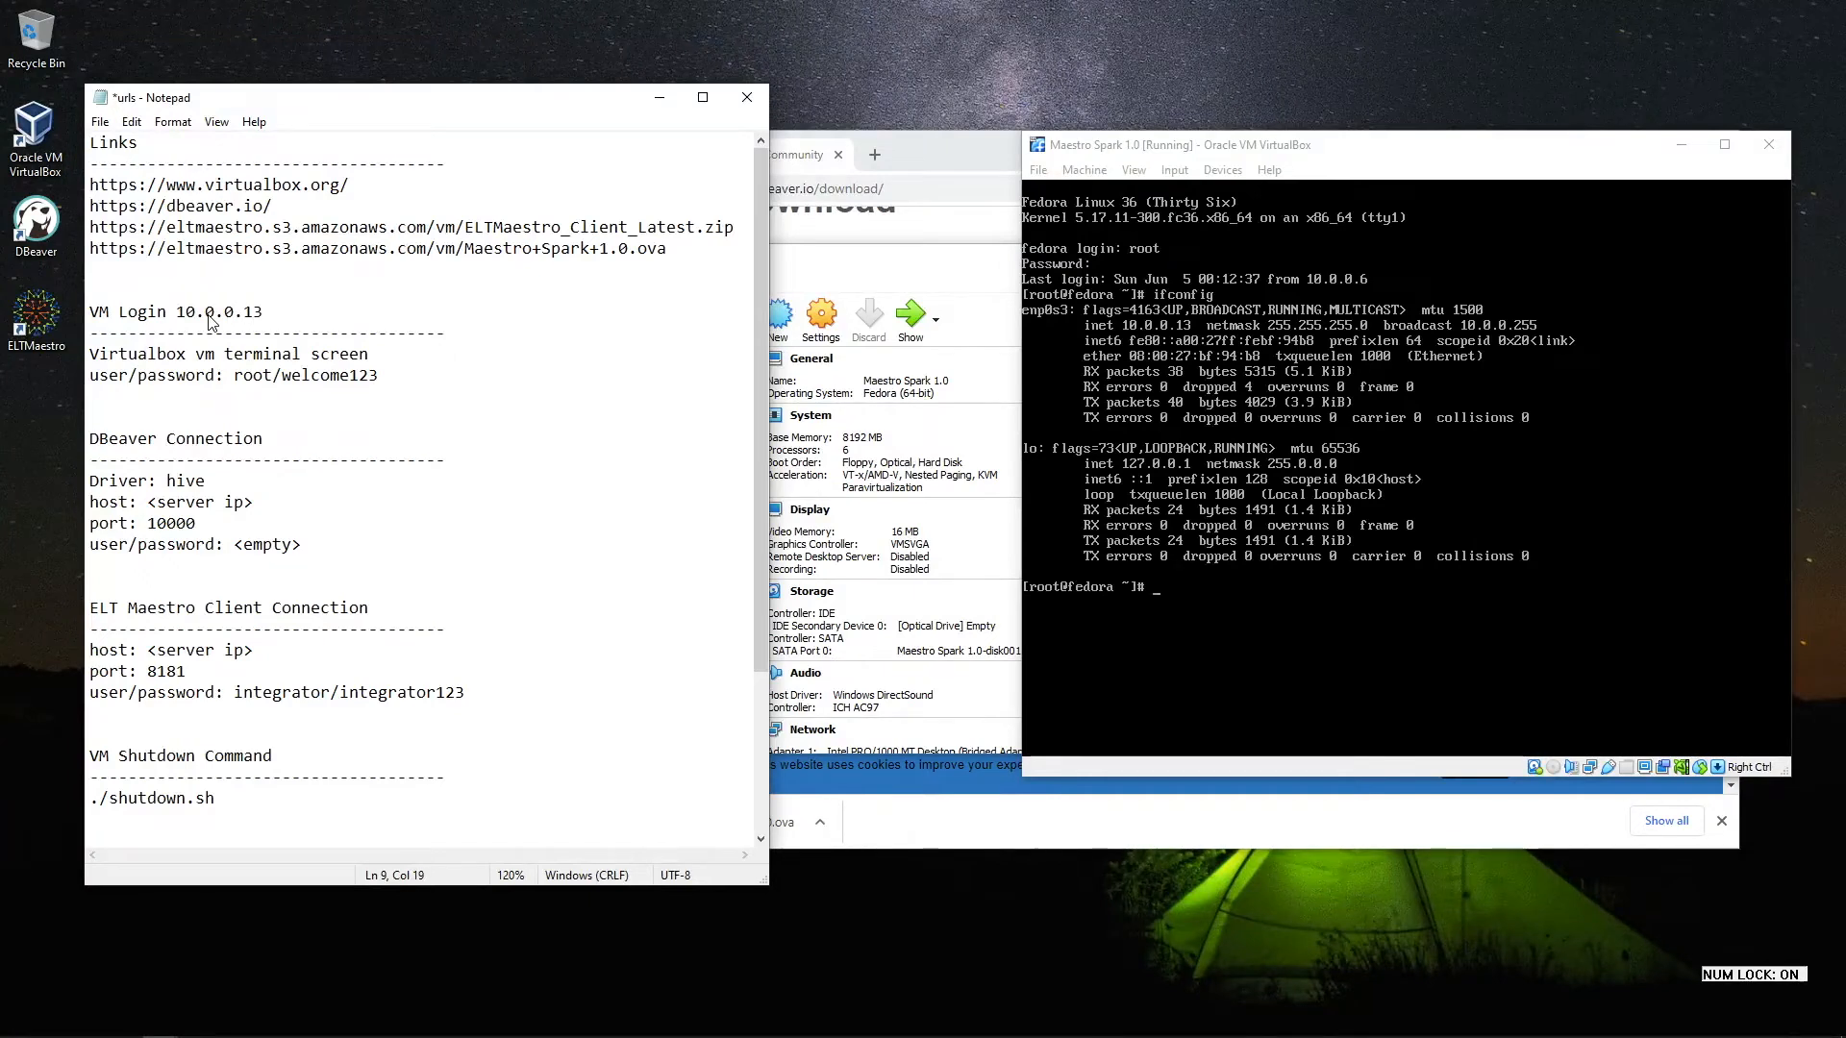
pyautogui.hotkey('shift', 'Left')
pyautogui.hotkey('shift', 'Left')
pyautogui.hotkey('shift', 'Left')
pyautogui.hotkey('shift', 'Left')
pyautogui.hotkey('shift', 'Left')
pyautogui.hotkey('shift', 'Left')
pyautogui.hotkey('shift', 'Left')
pyautogui.hotkey('shift', 'Left')
pyautogui.hotkey('shift', 'Left')
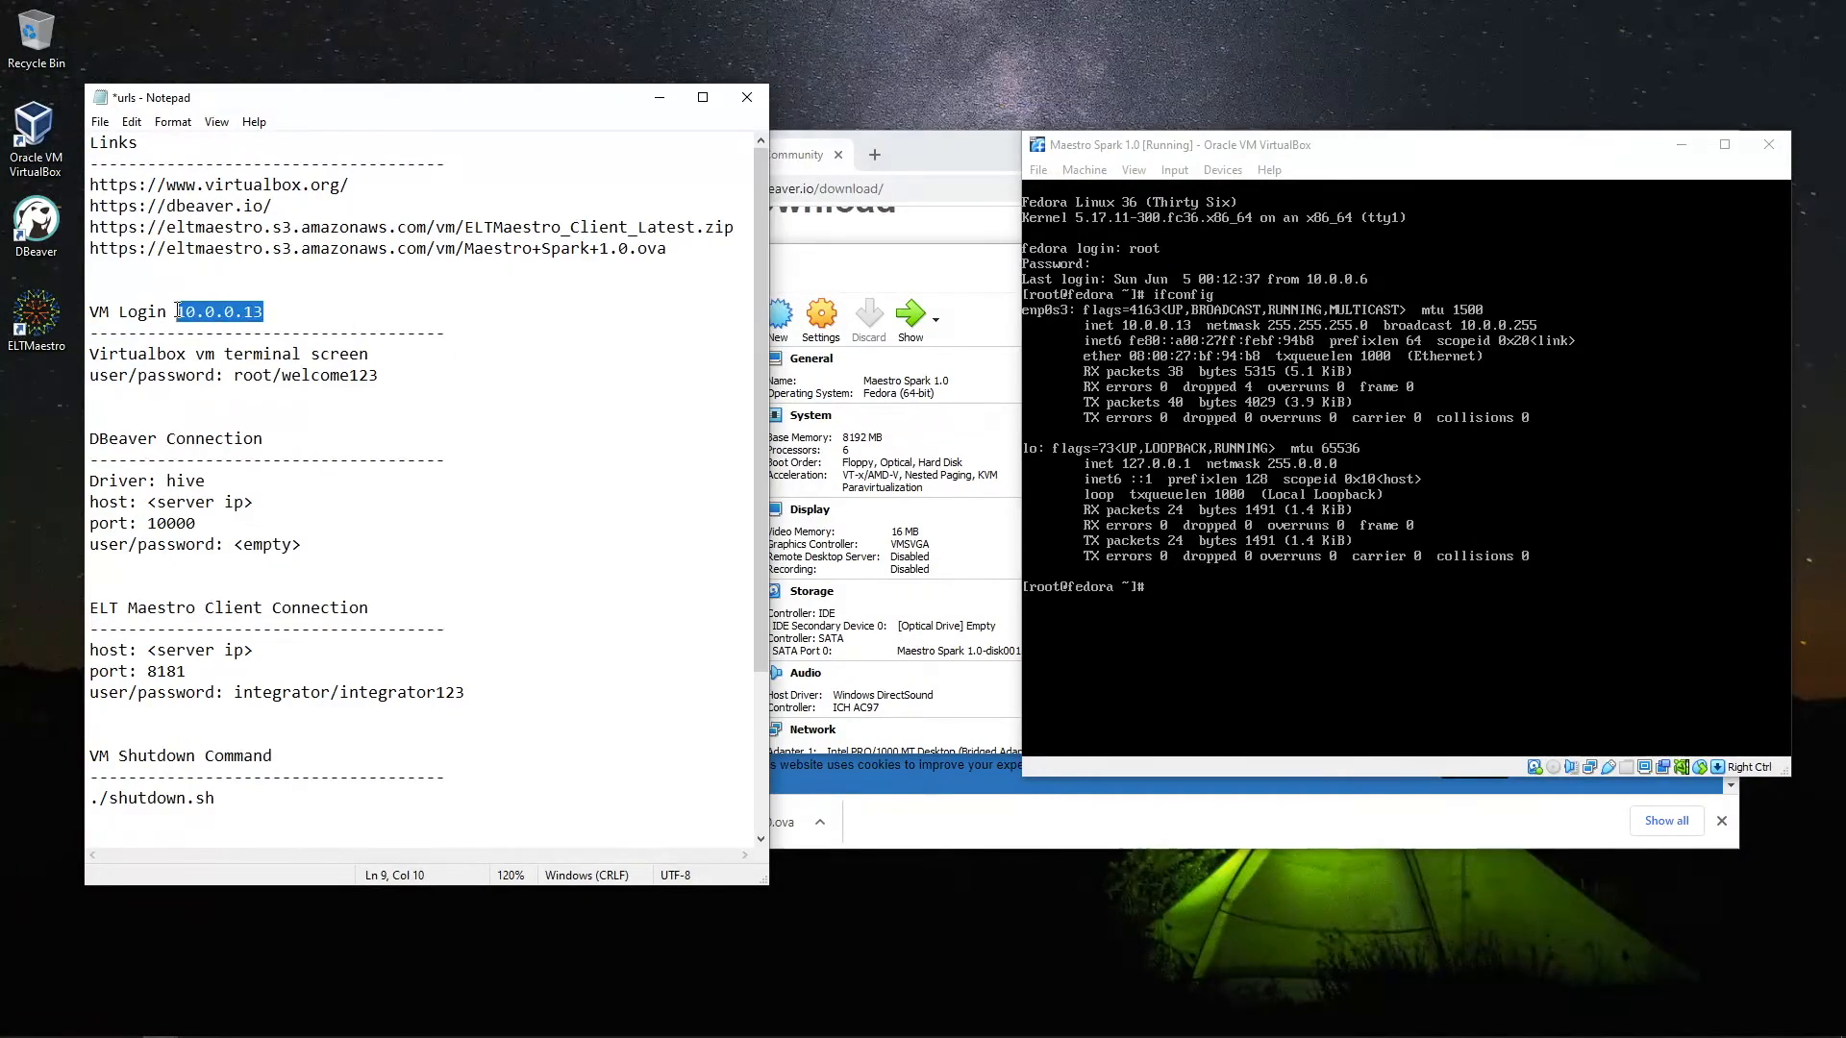
pyautogui.moveTo(254, 503); pyautogui.dragTo(225, 503)
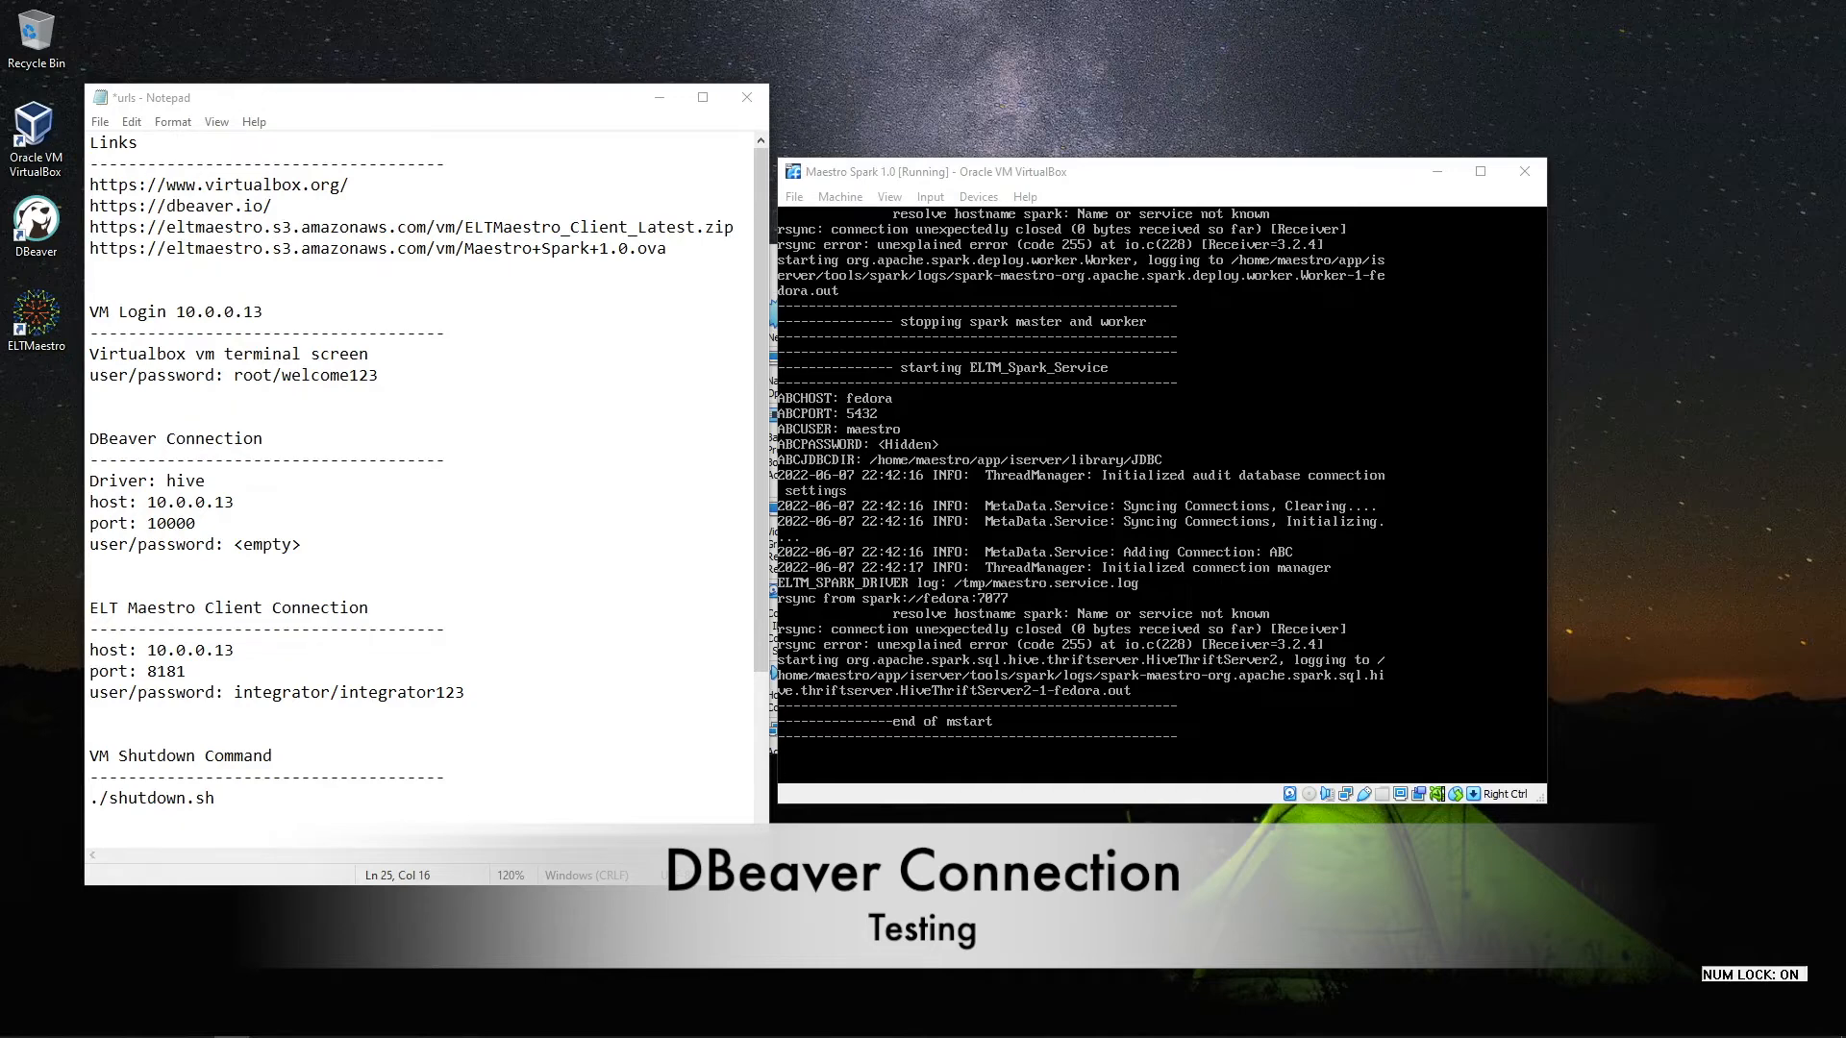
# In DBeaver, start a new database connection using the Apache Hive driver
pyautogui.doubleClick(38, 228)
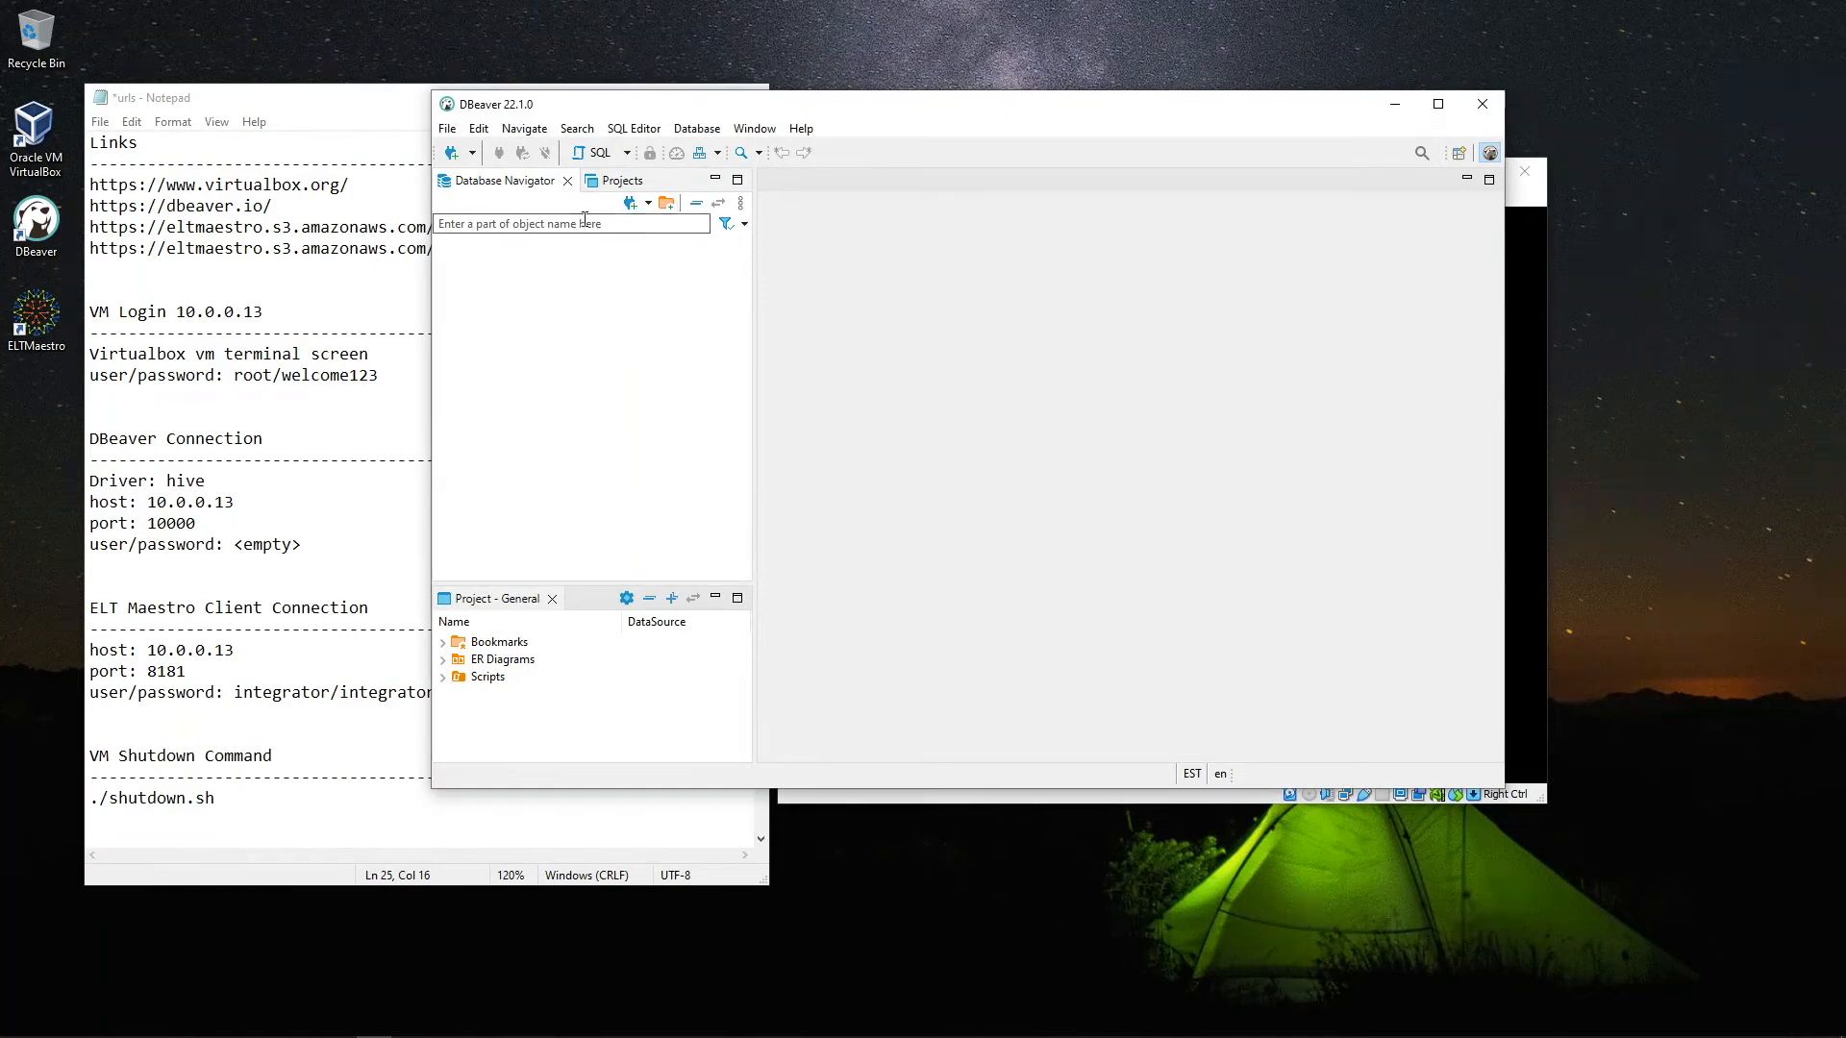
pyautogui.click(630, 204)
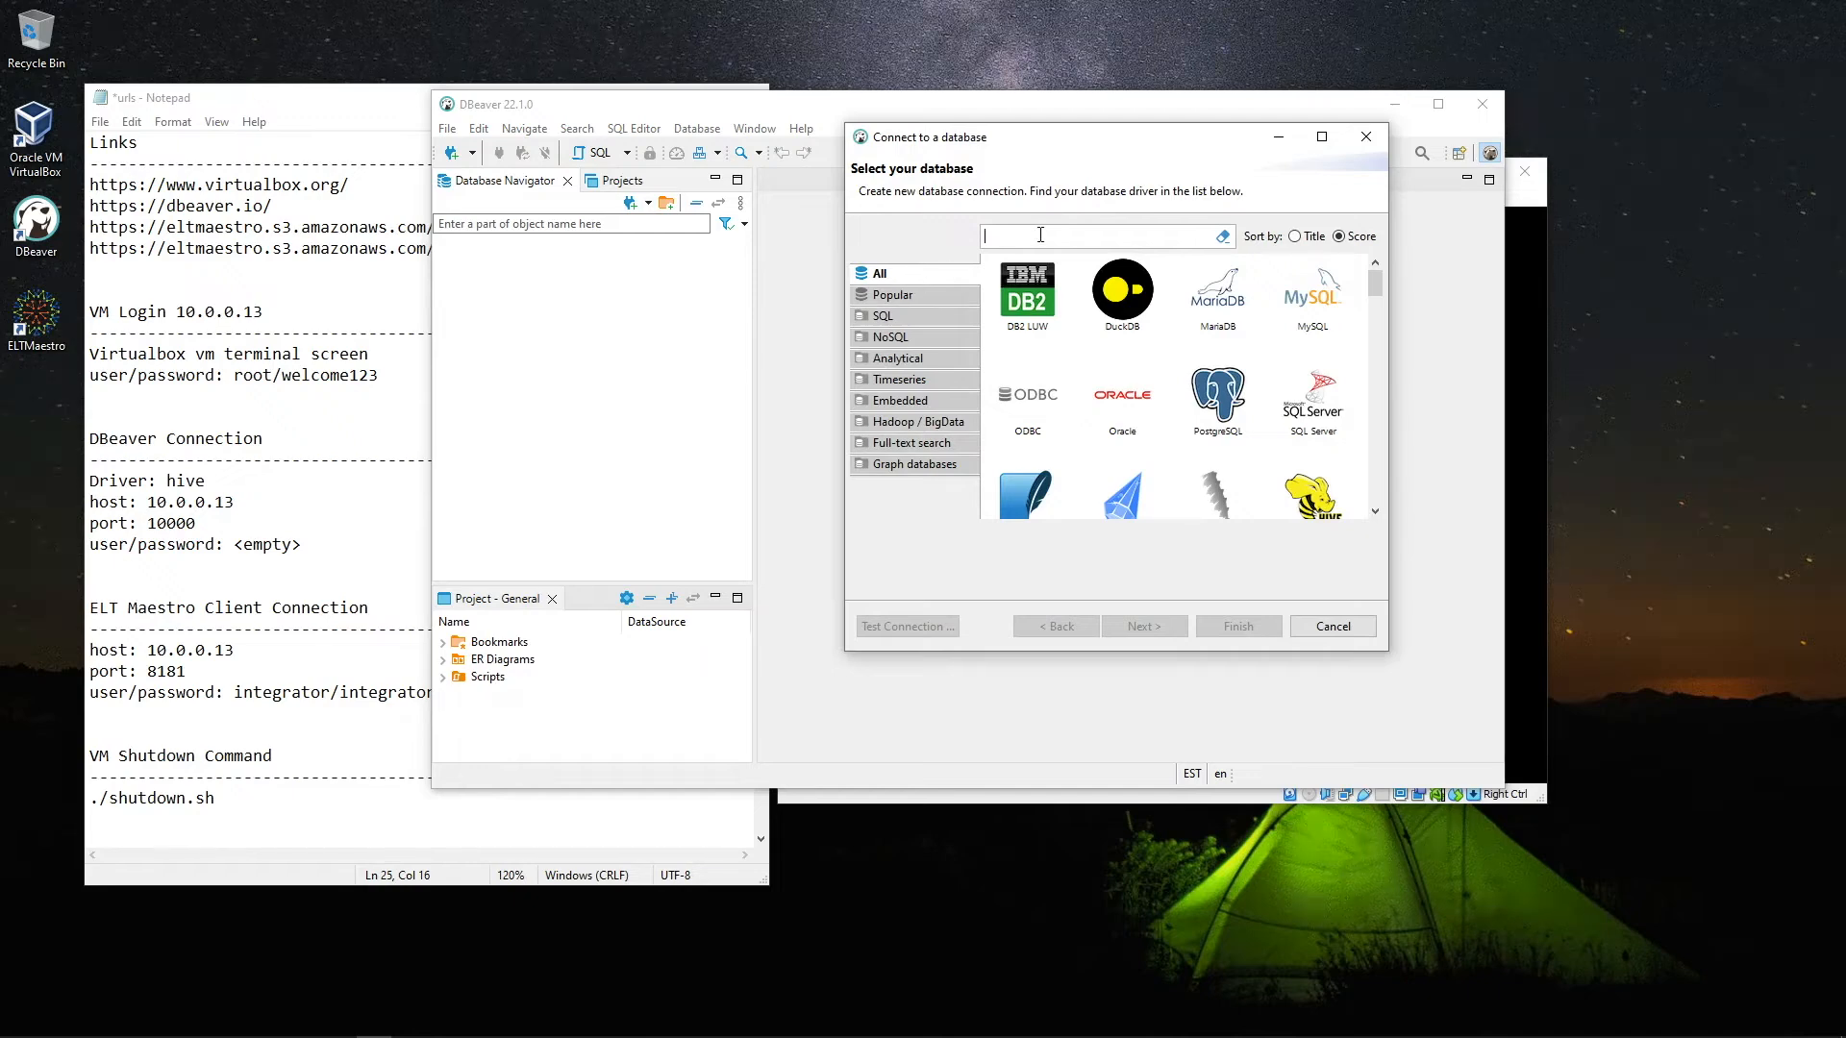
pyautogui.write('hive')
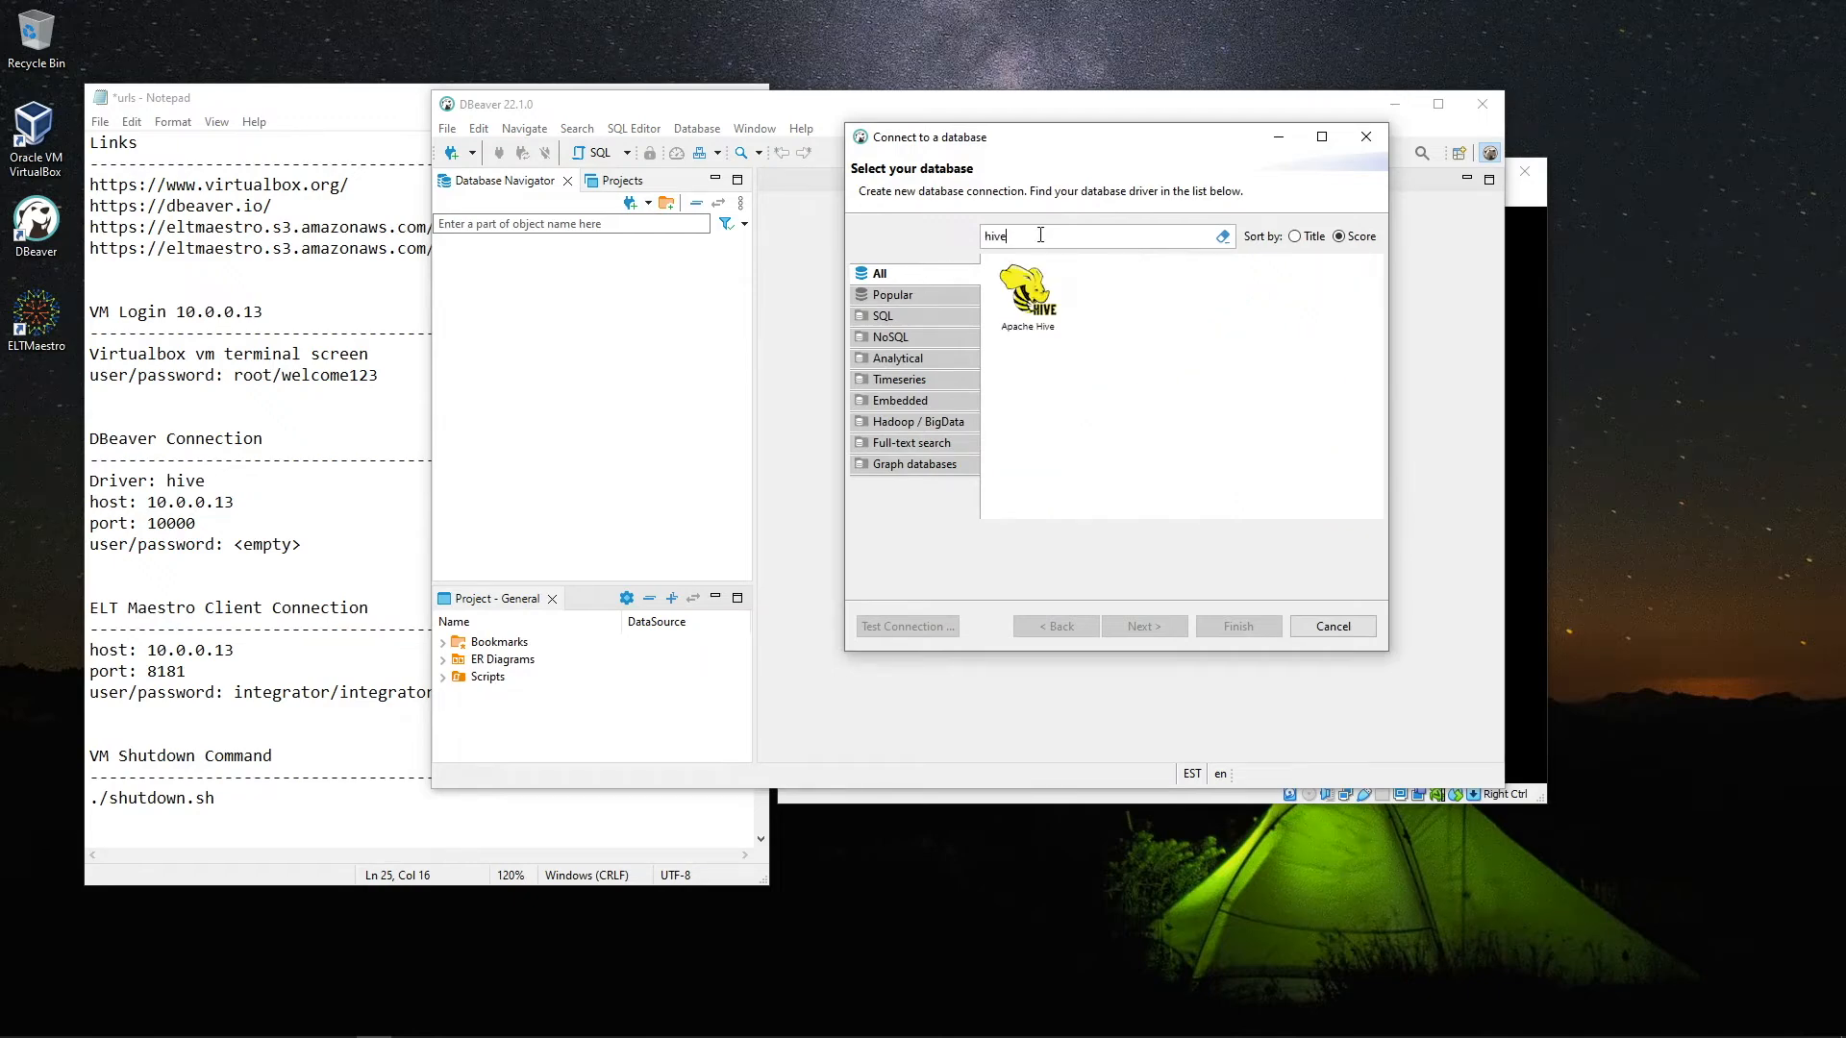
pyautogui.click(1033, 302)
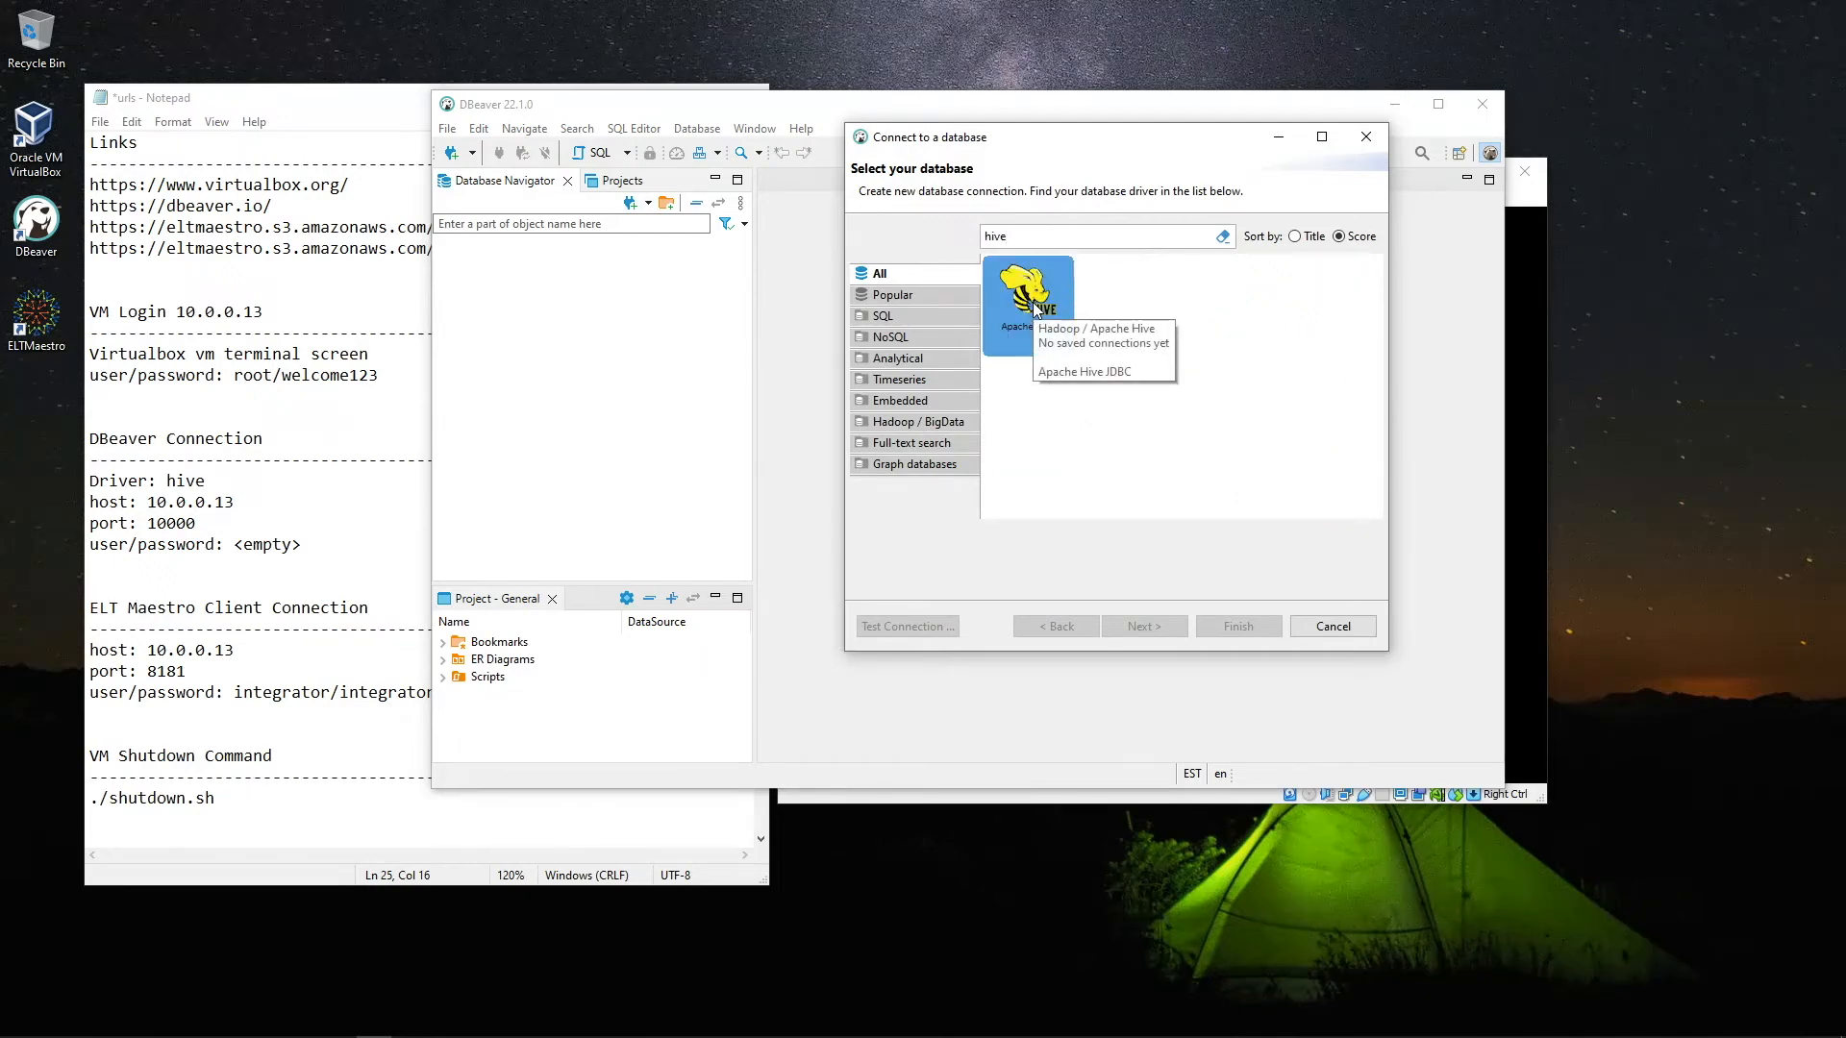
pyautogui.click(1153, 626)
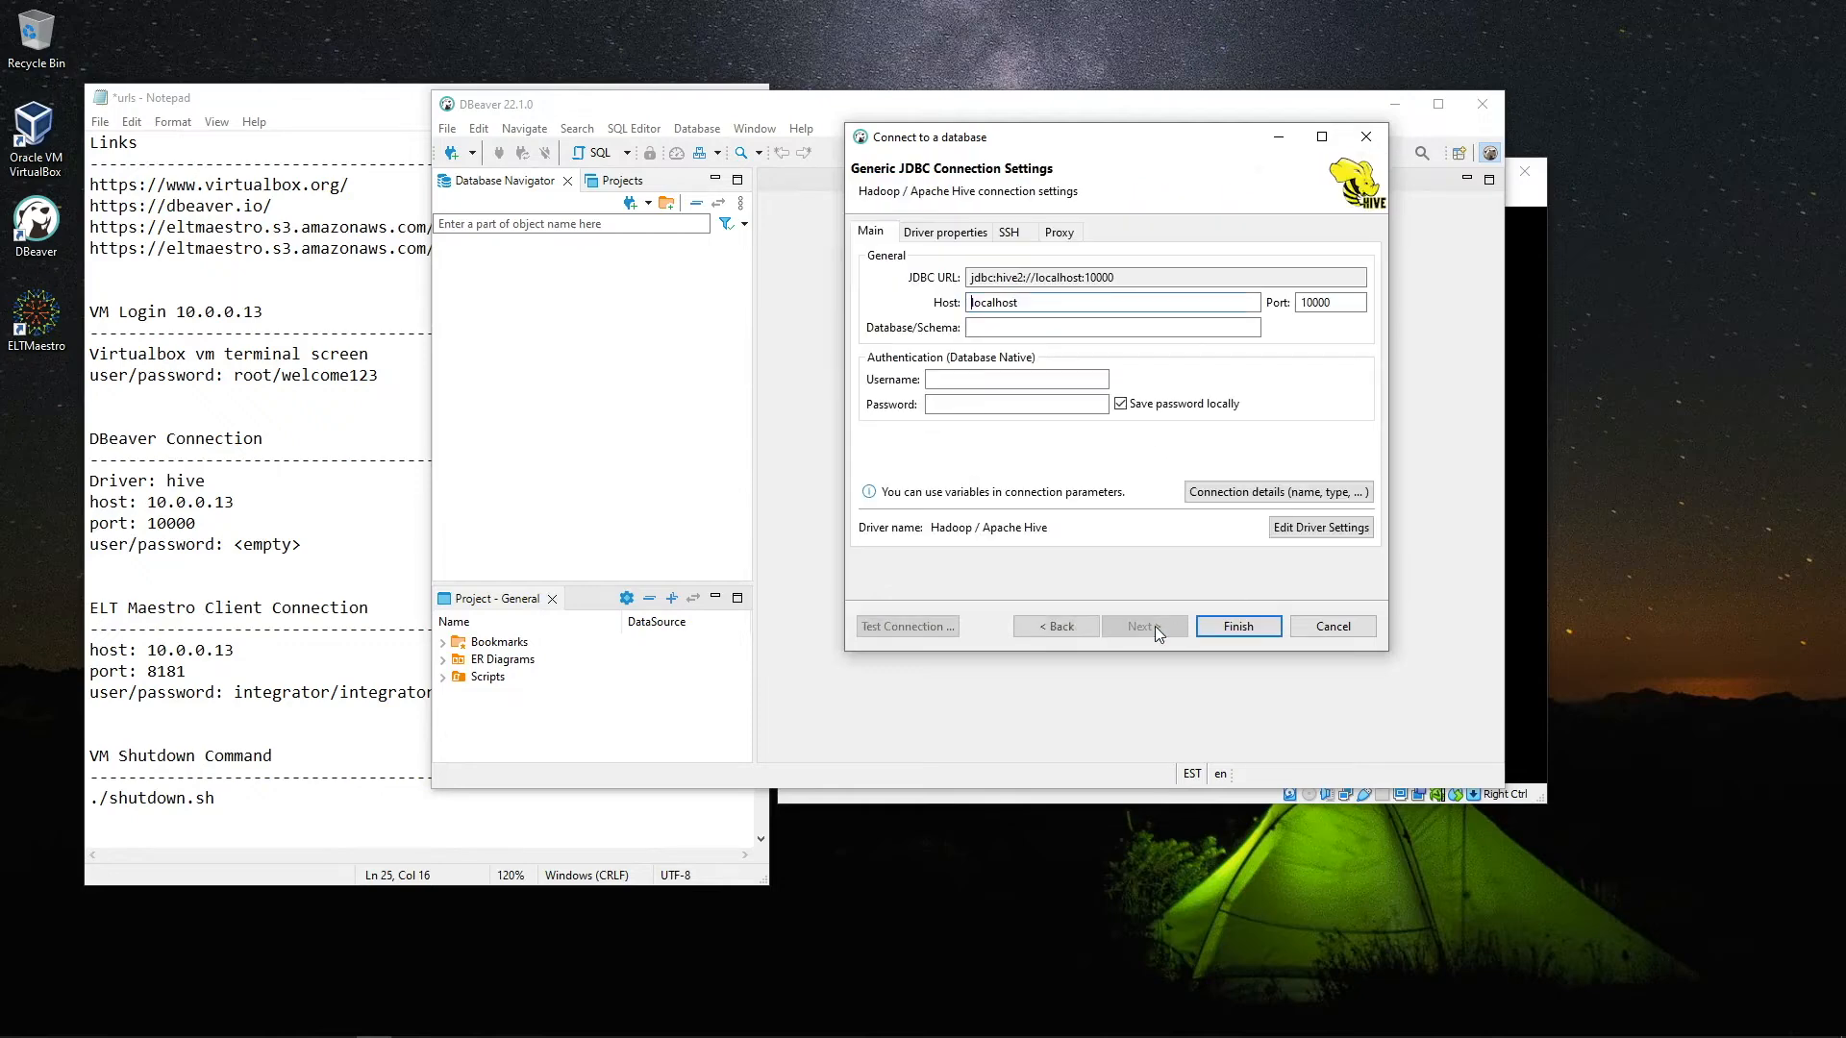
# Set host 10.0.0.13 and database iext, test the connection successfully, and finish
pyautogui.moveTo(1026, 303); pyautogui.dragTo(934, 299)
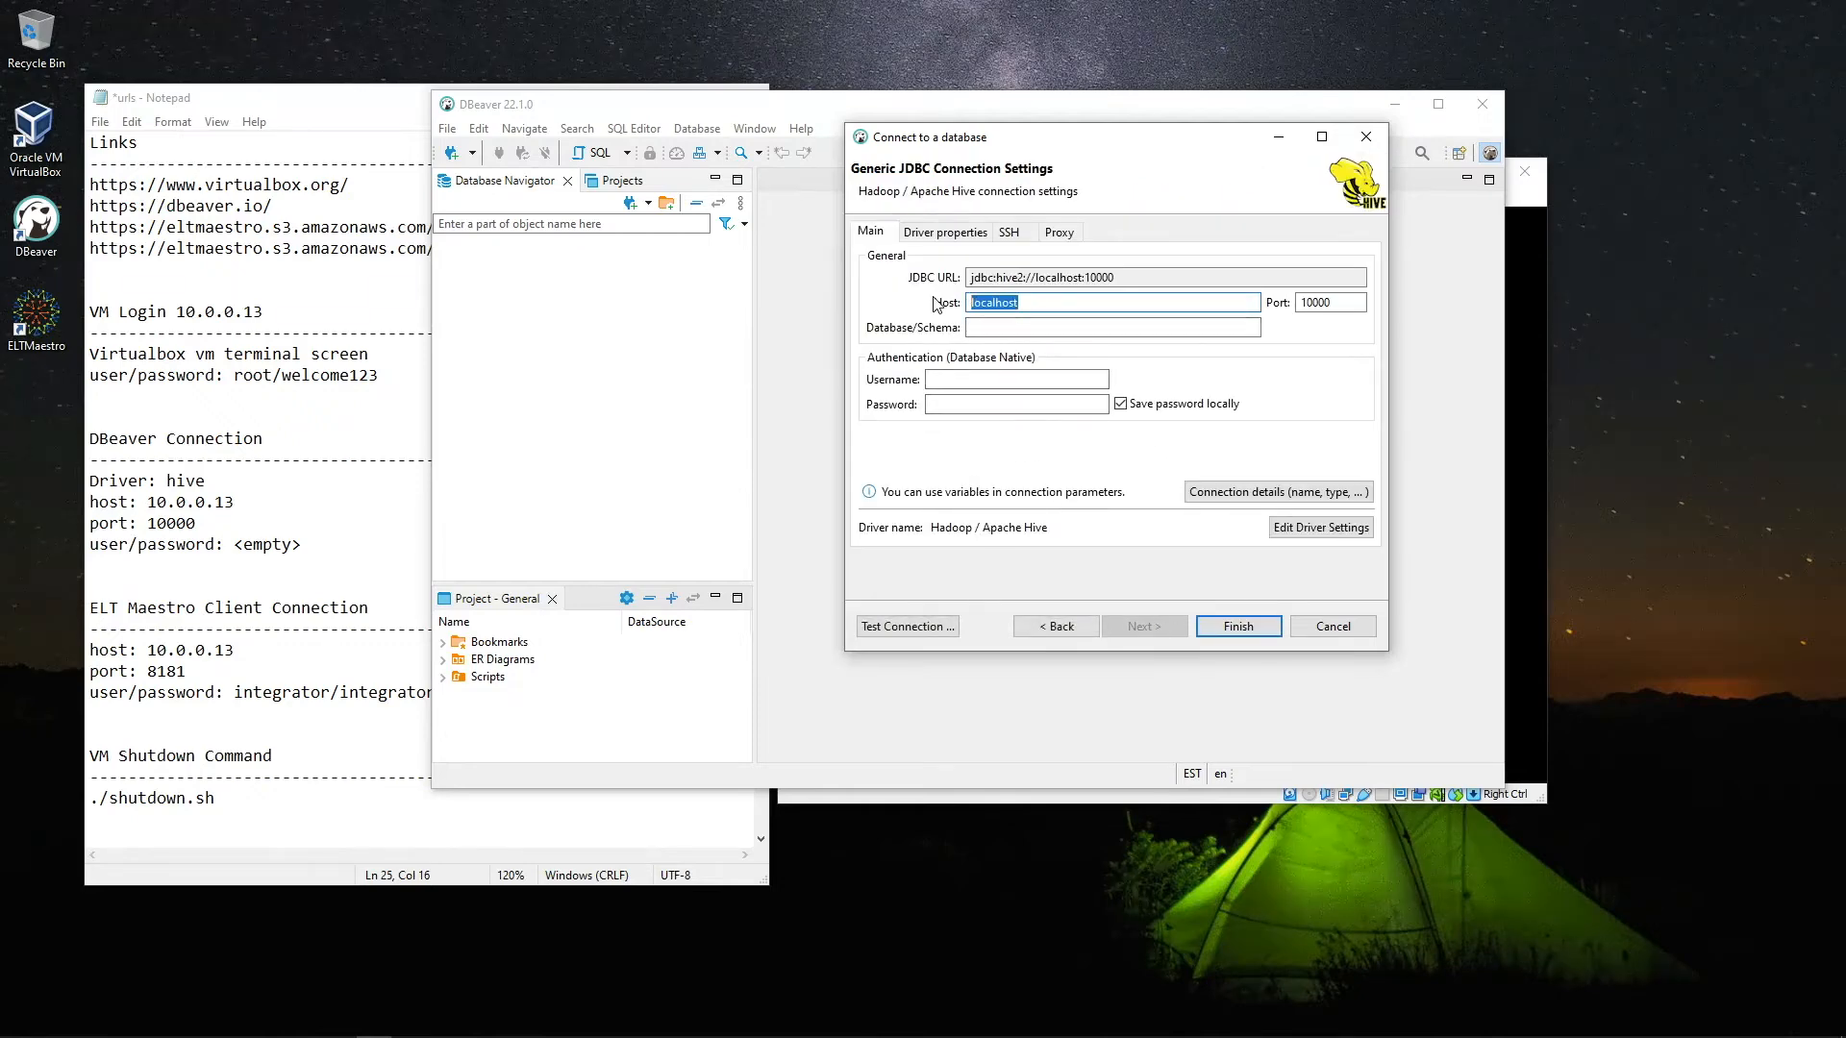
pyautogui.write('10.0.0.13')
pyautogui.click(1009, 328)
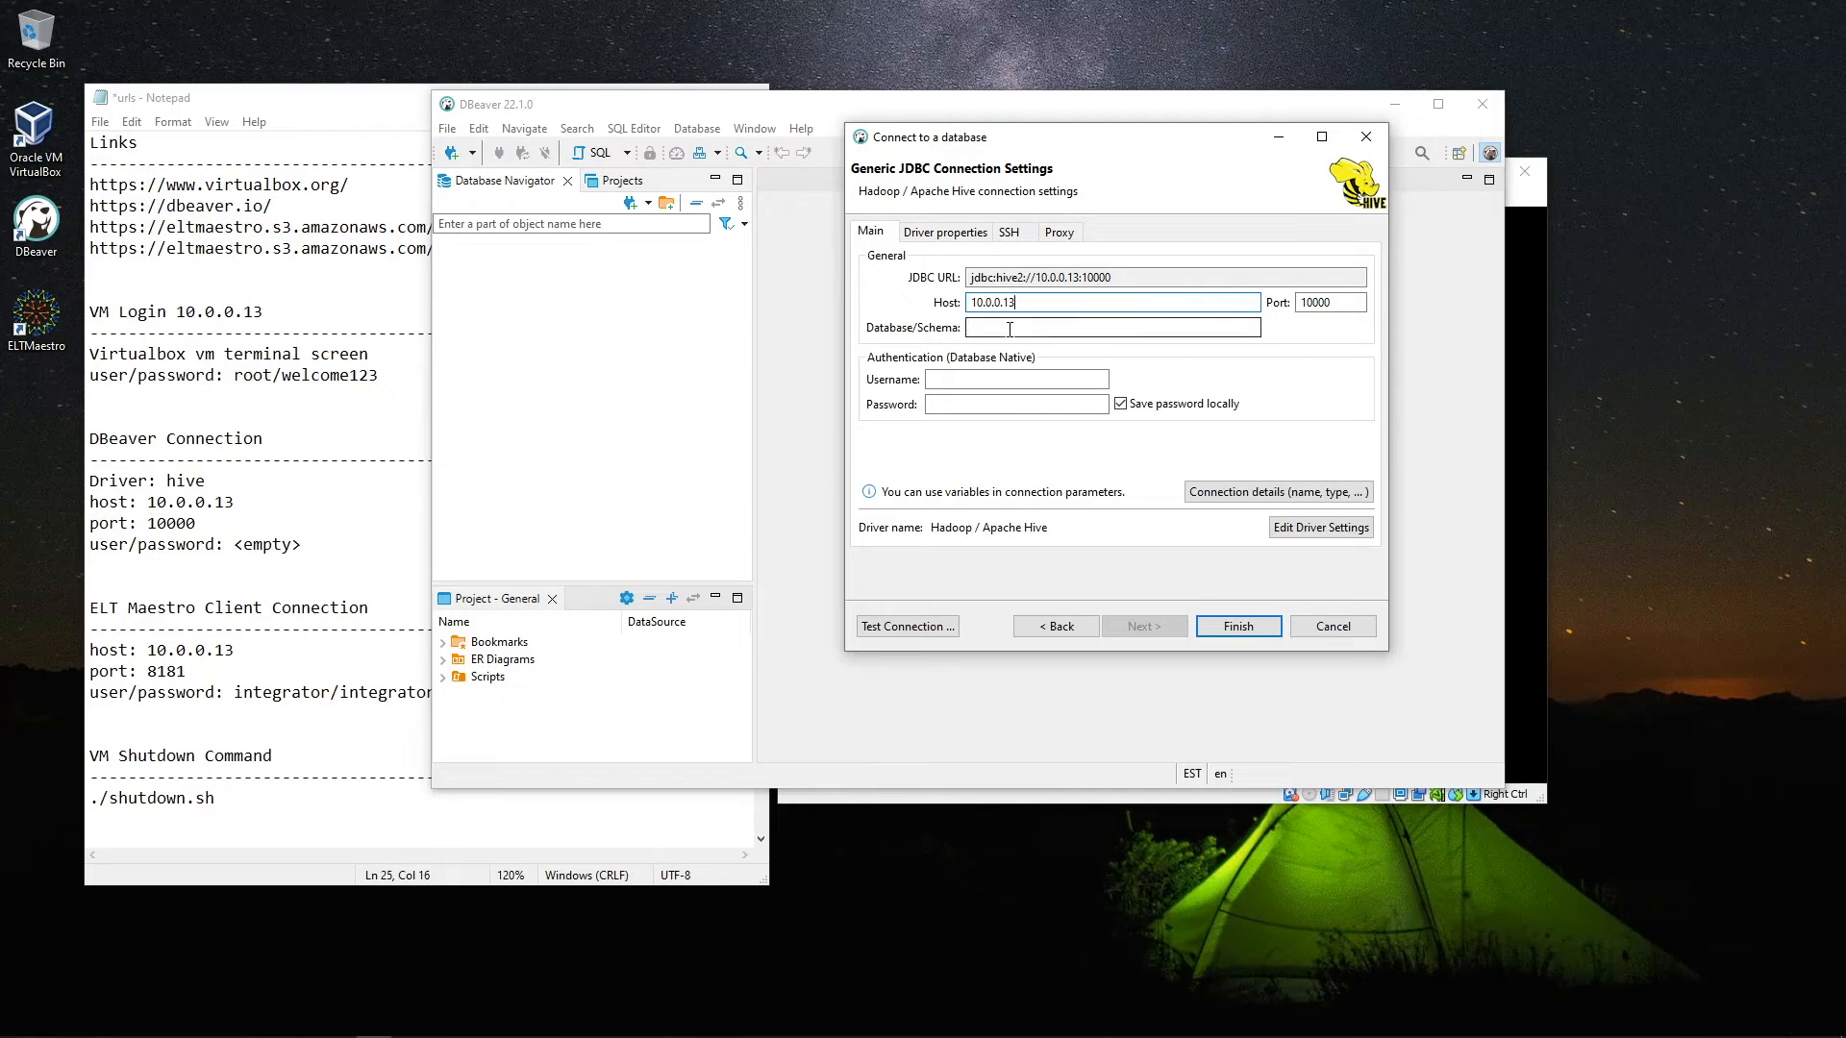
pyautogui.write('iext')
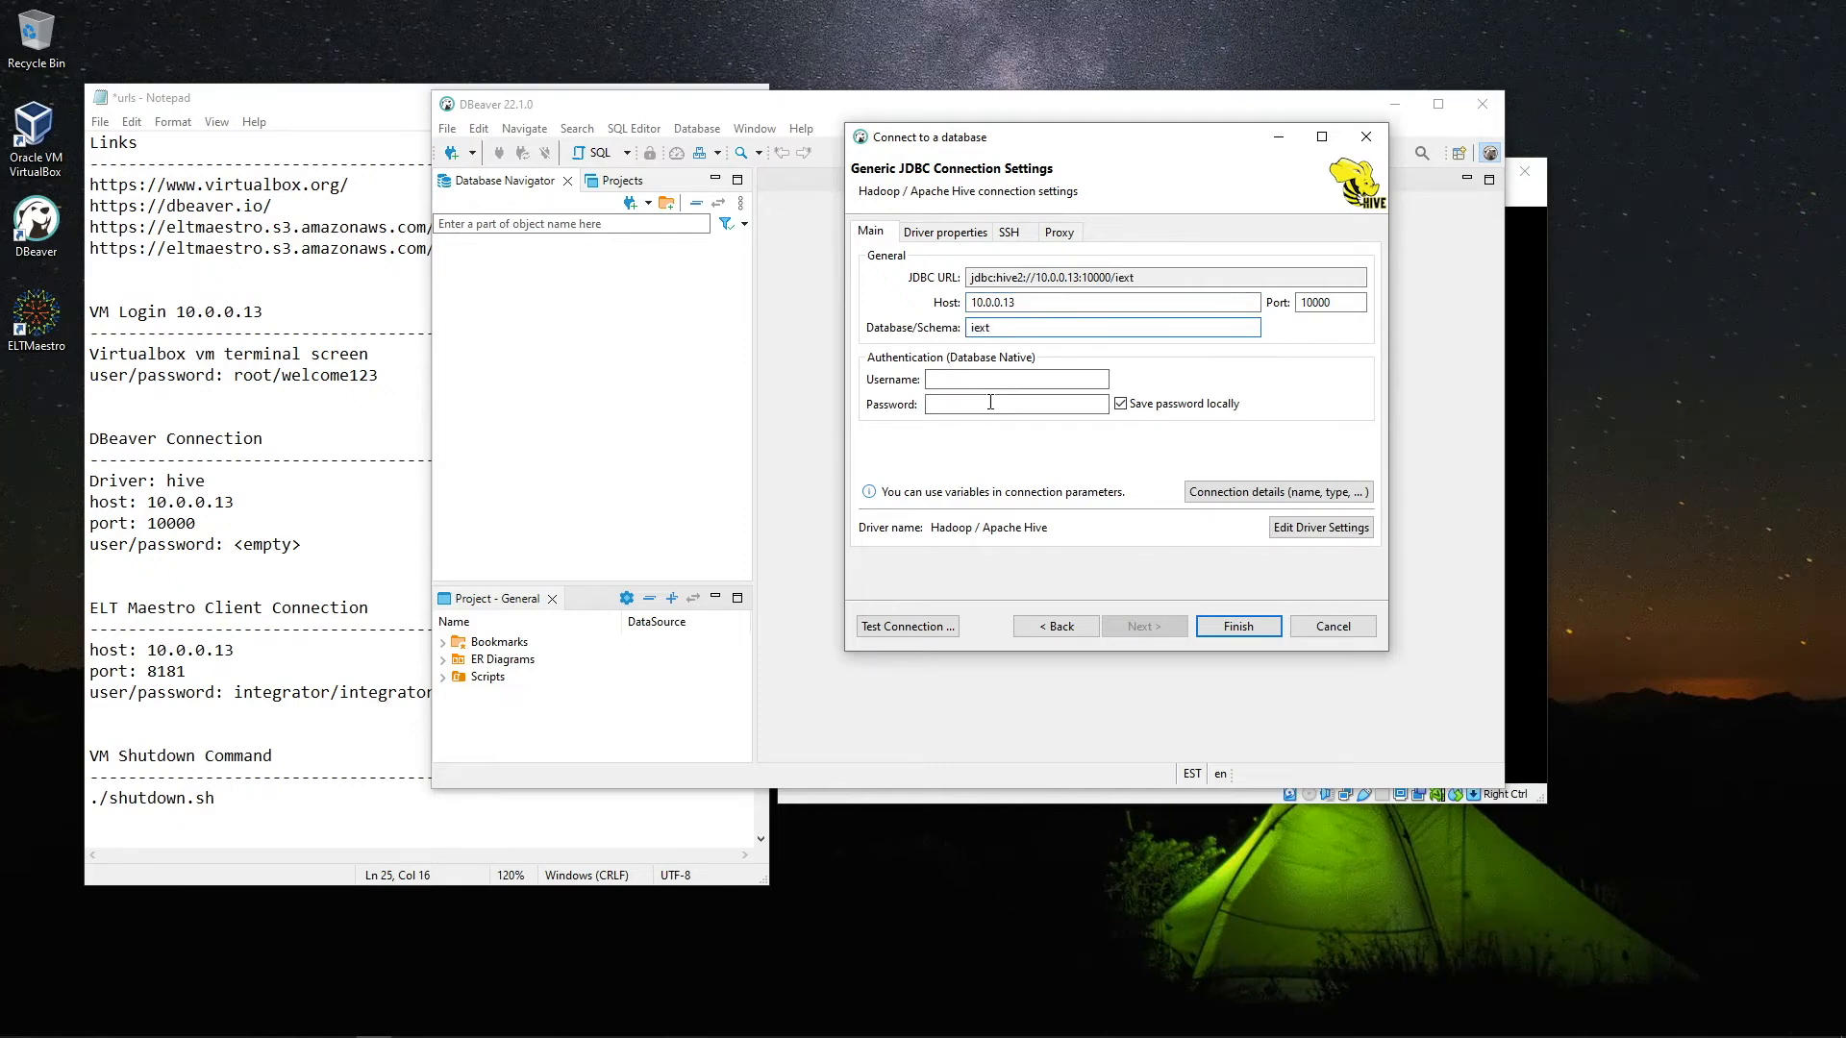
pyautogui.click(909, 628)
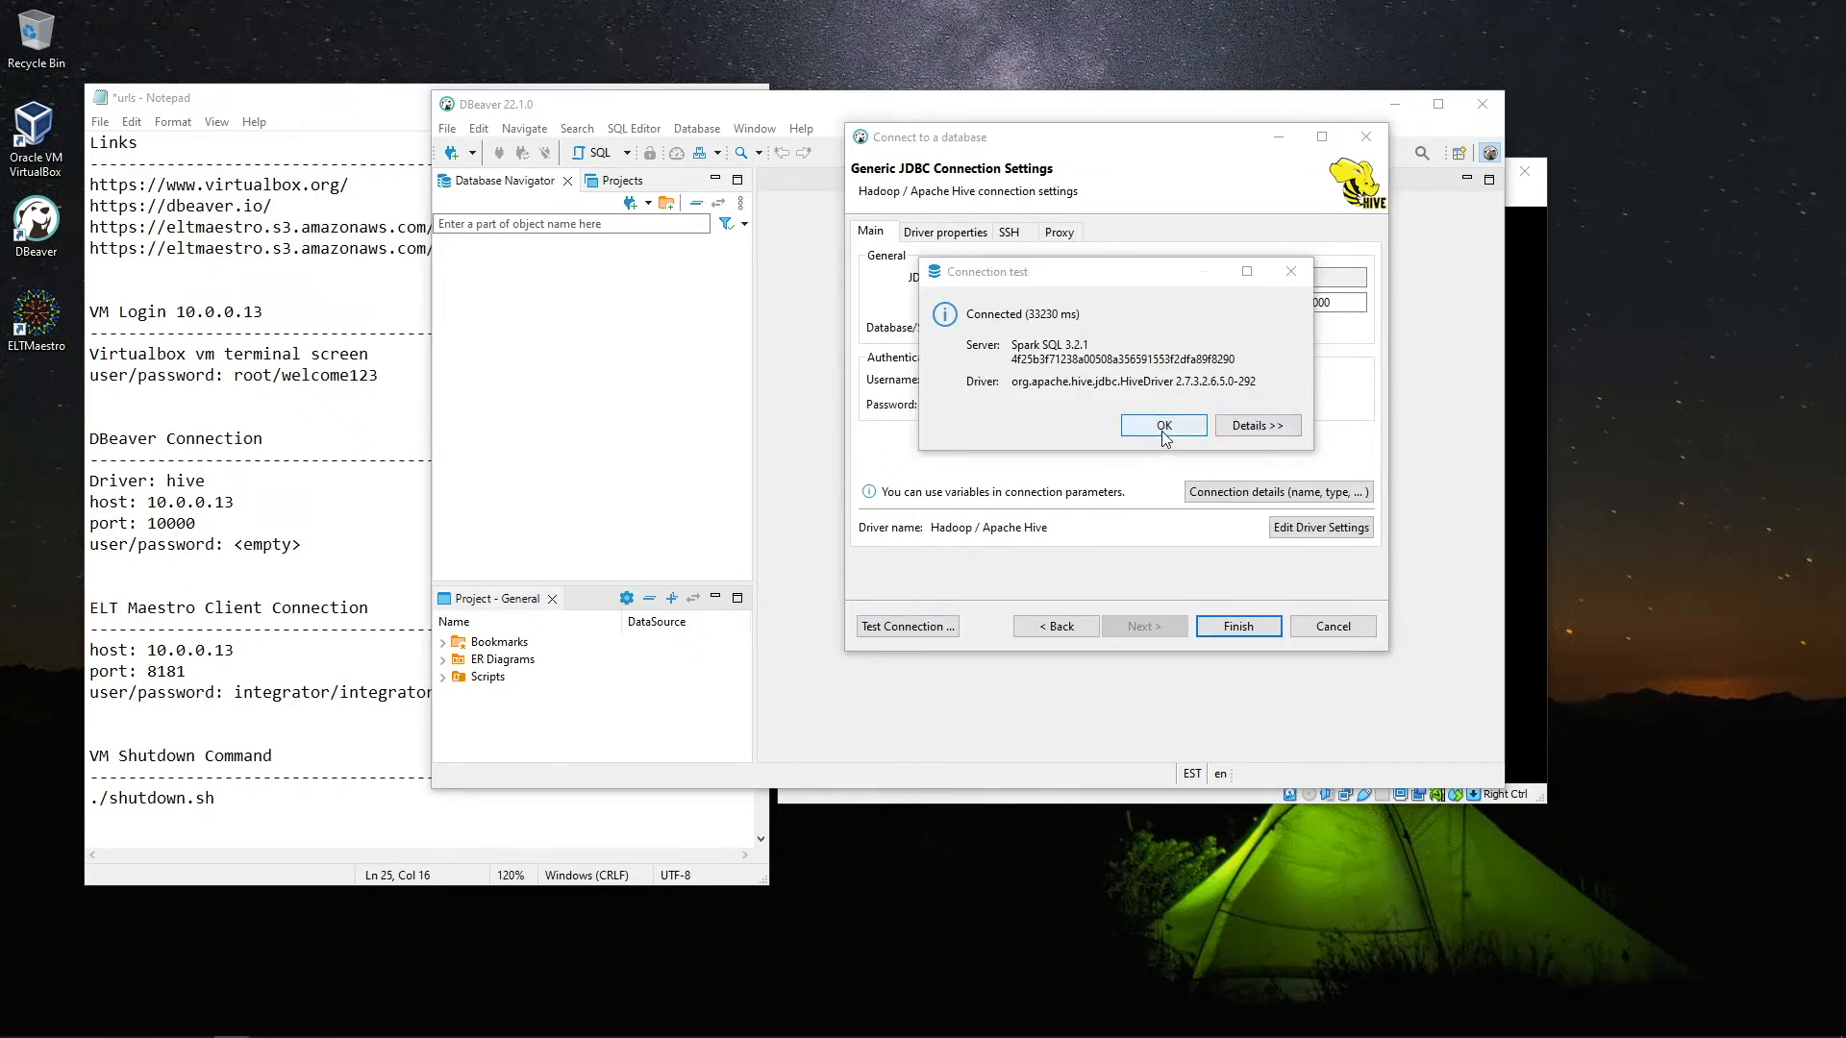
pyautogui.click(1163, 430)
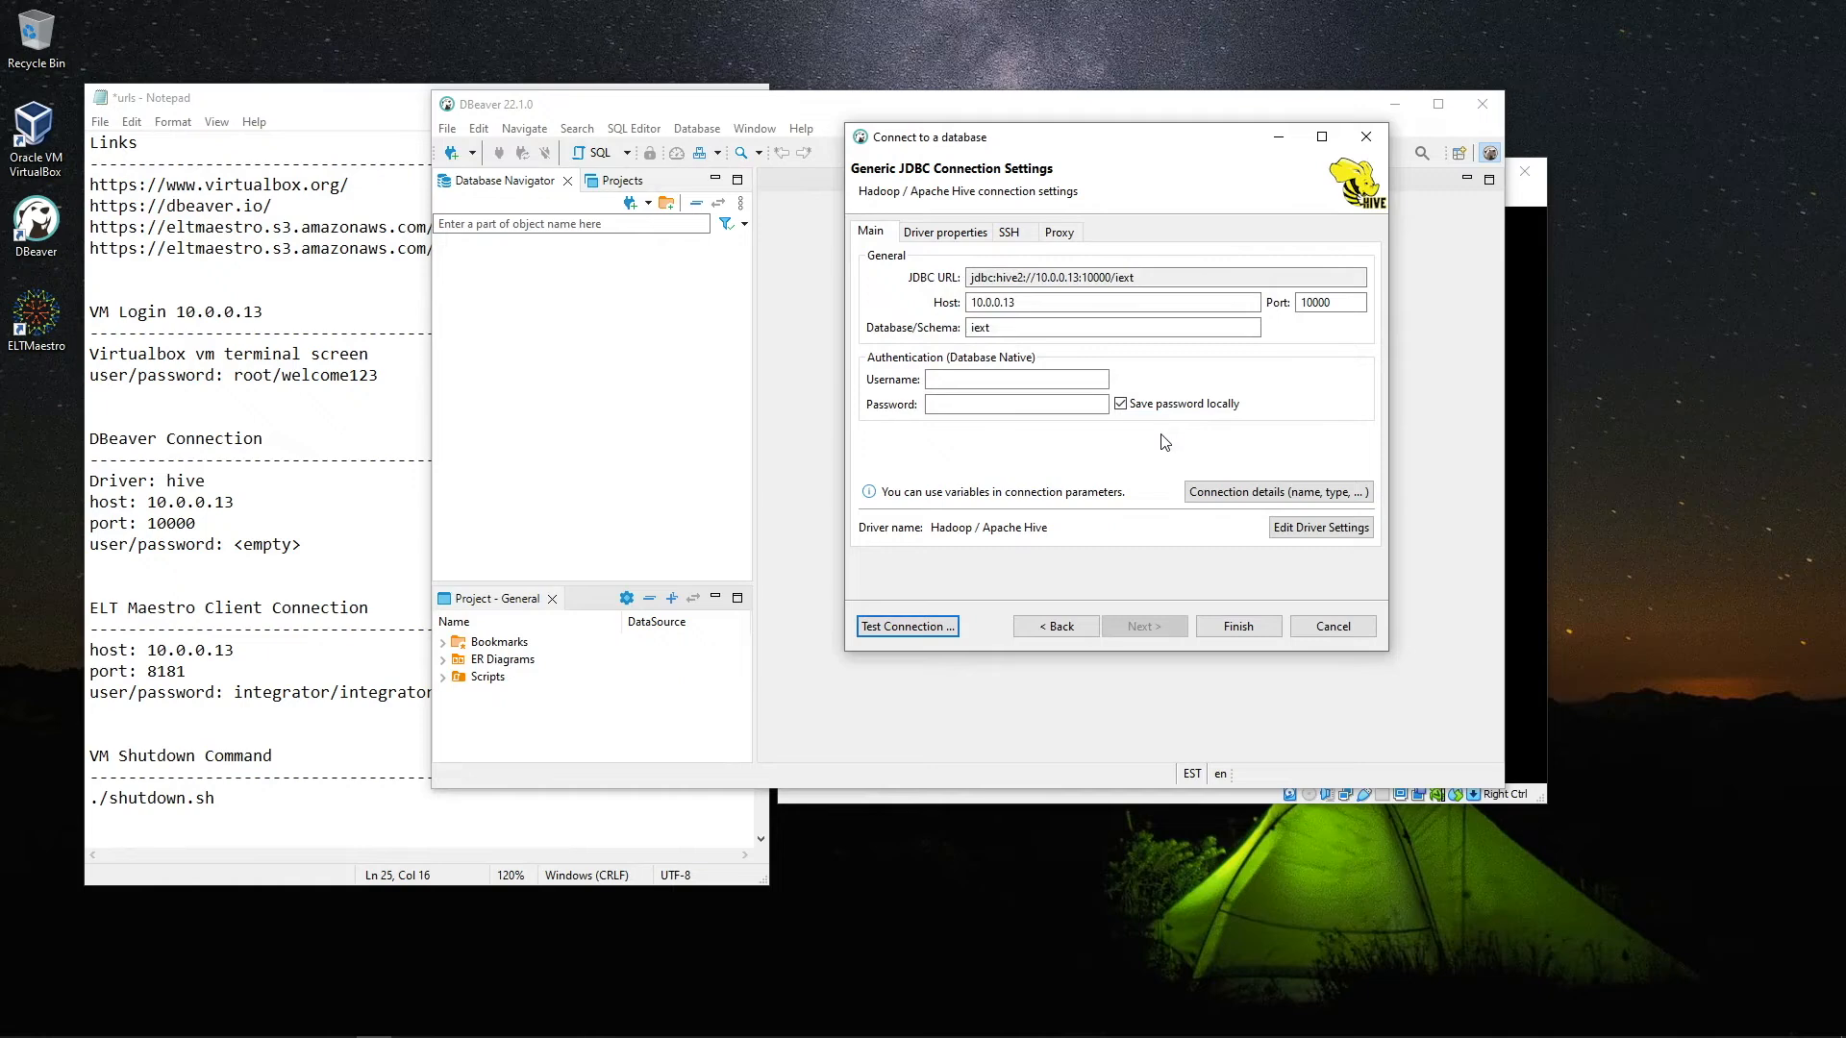
pyautogui.click(1238, 627)
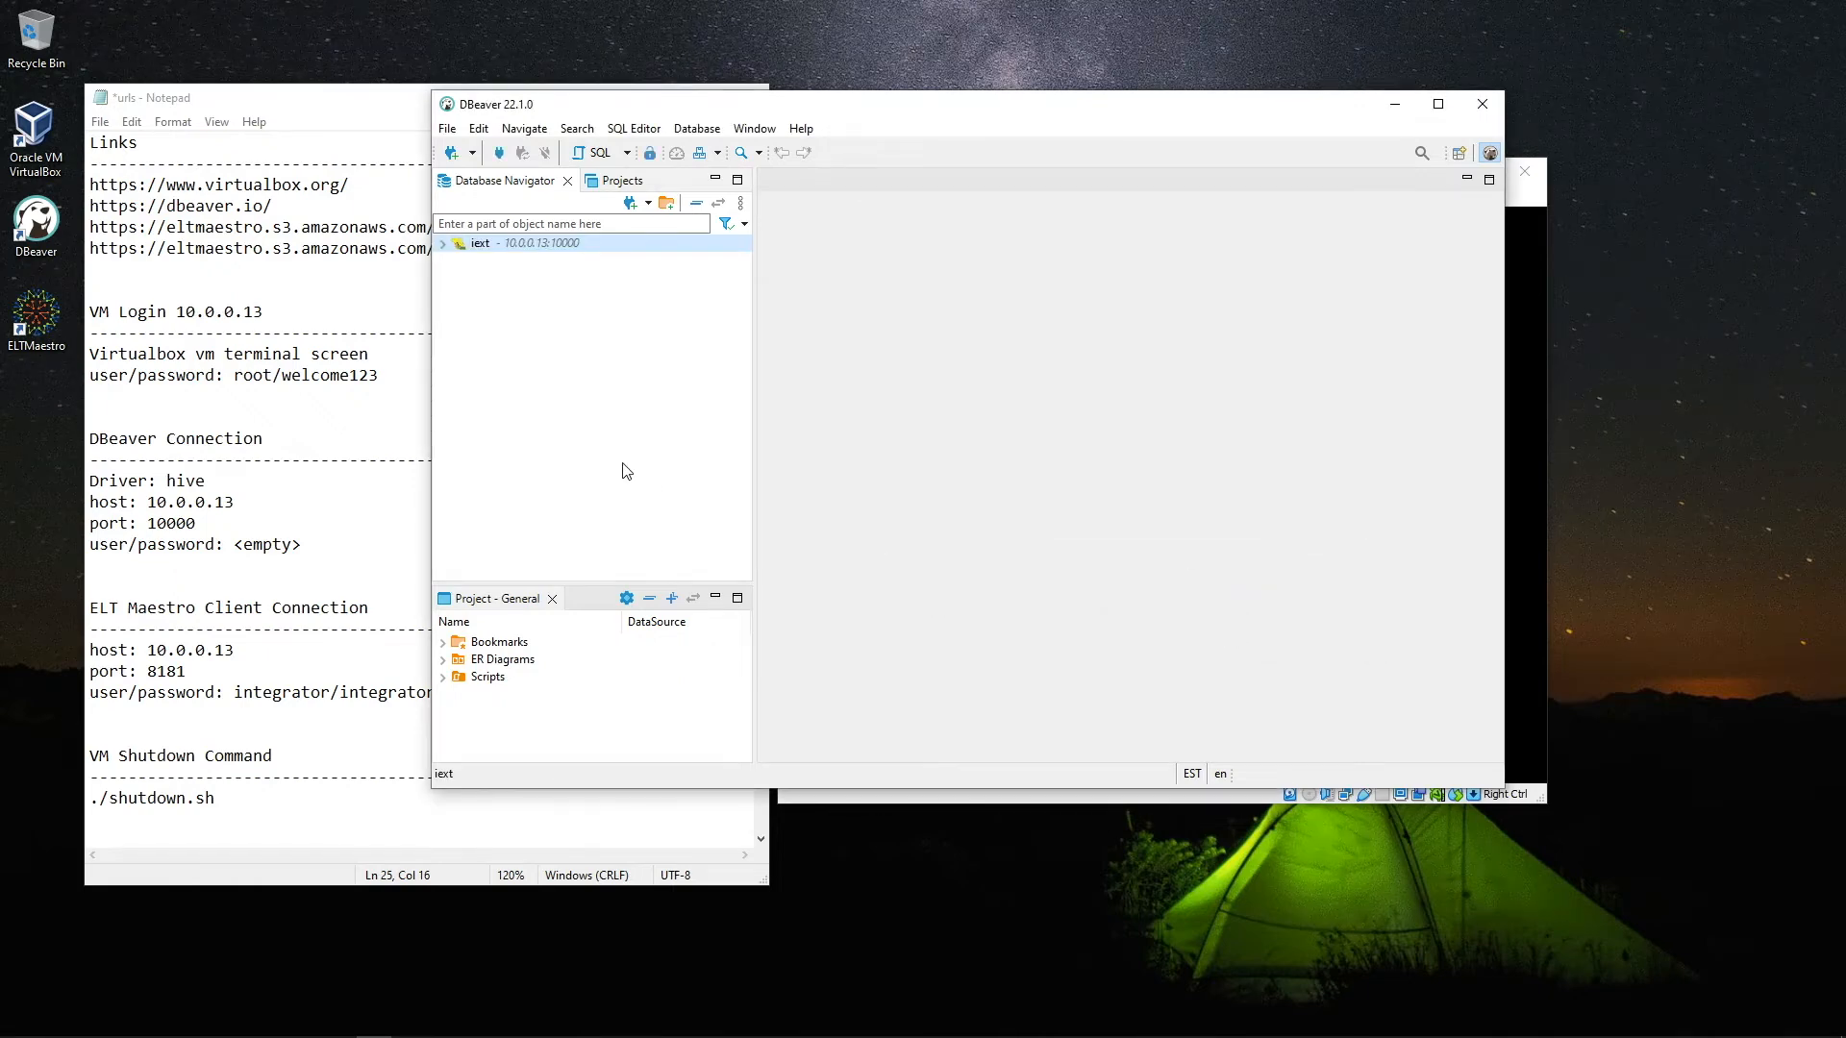
# Expand iext > Tables in Database Navigator and open hr_productvendor's data
pyautogui.click(532, 374)
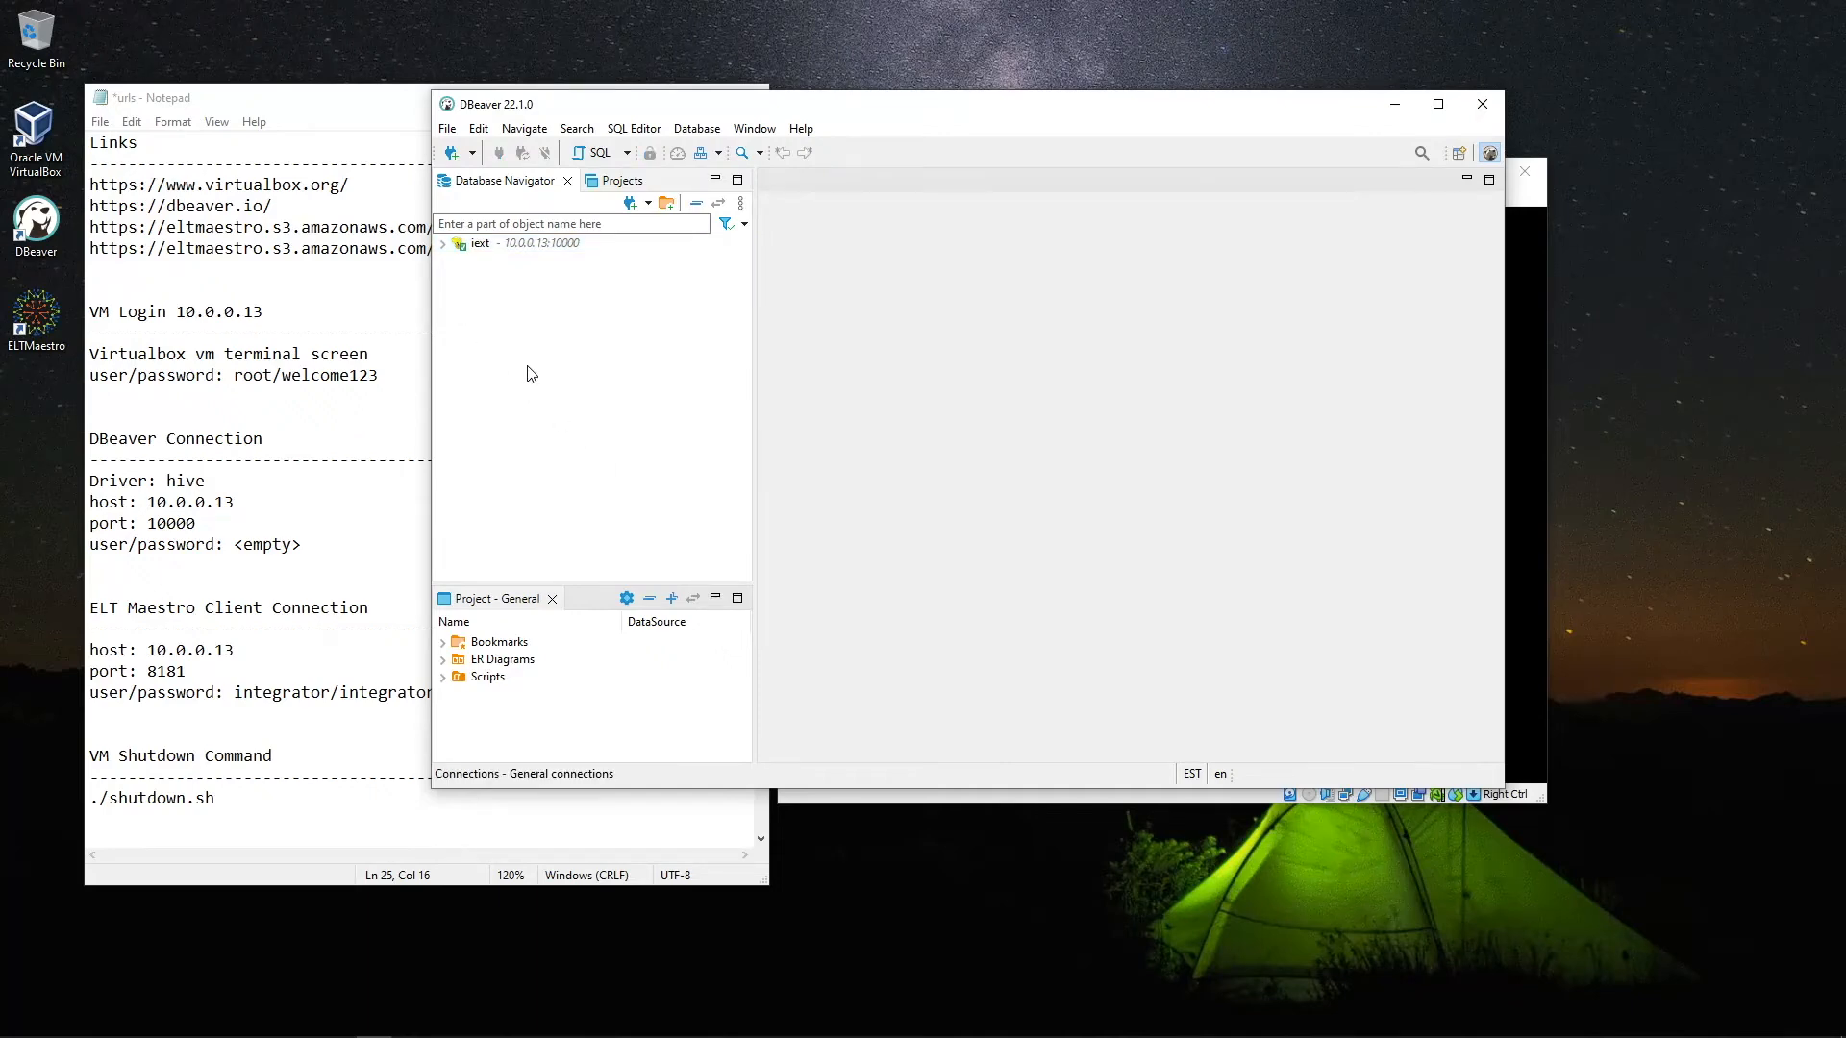
pyautogui.click(443, 244)
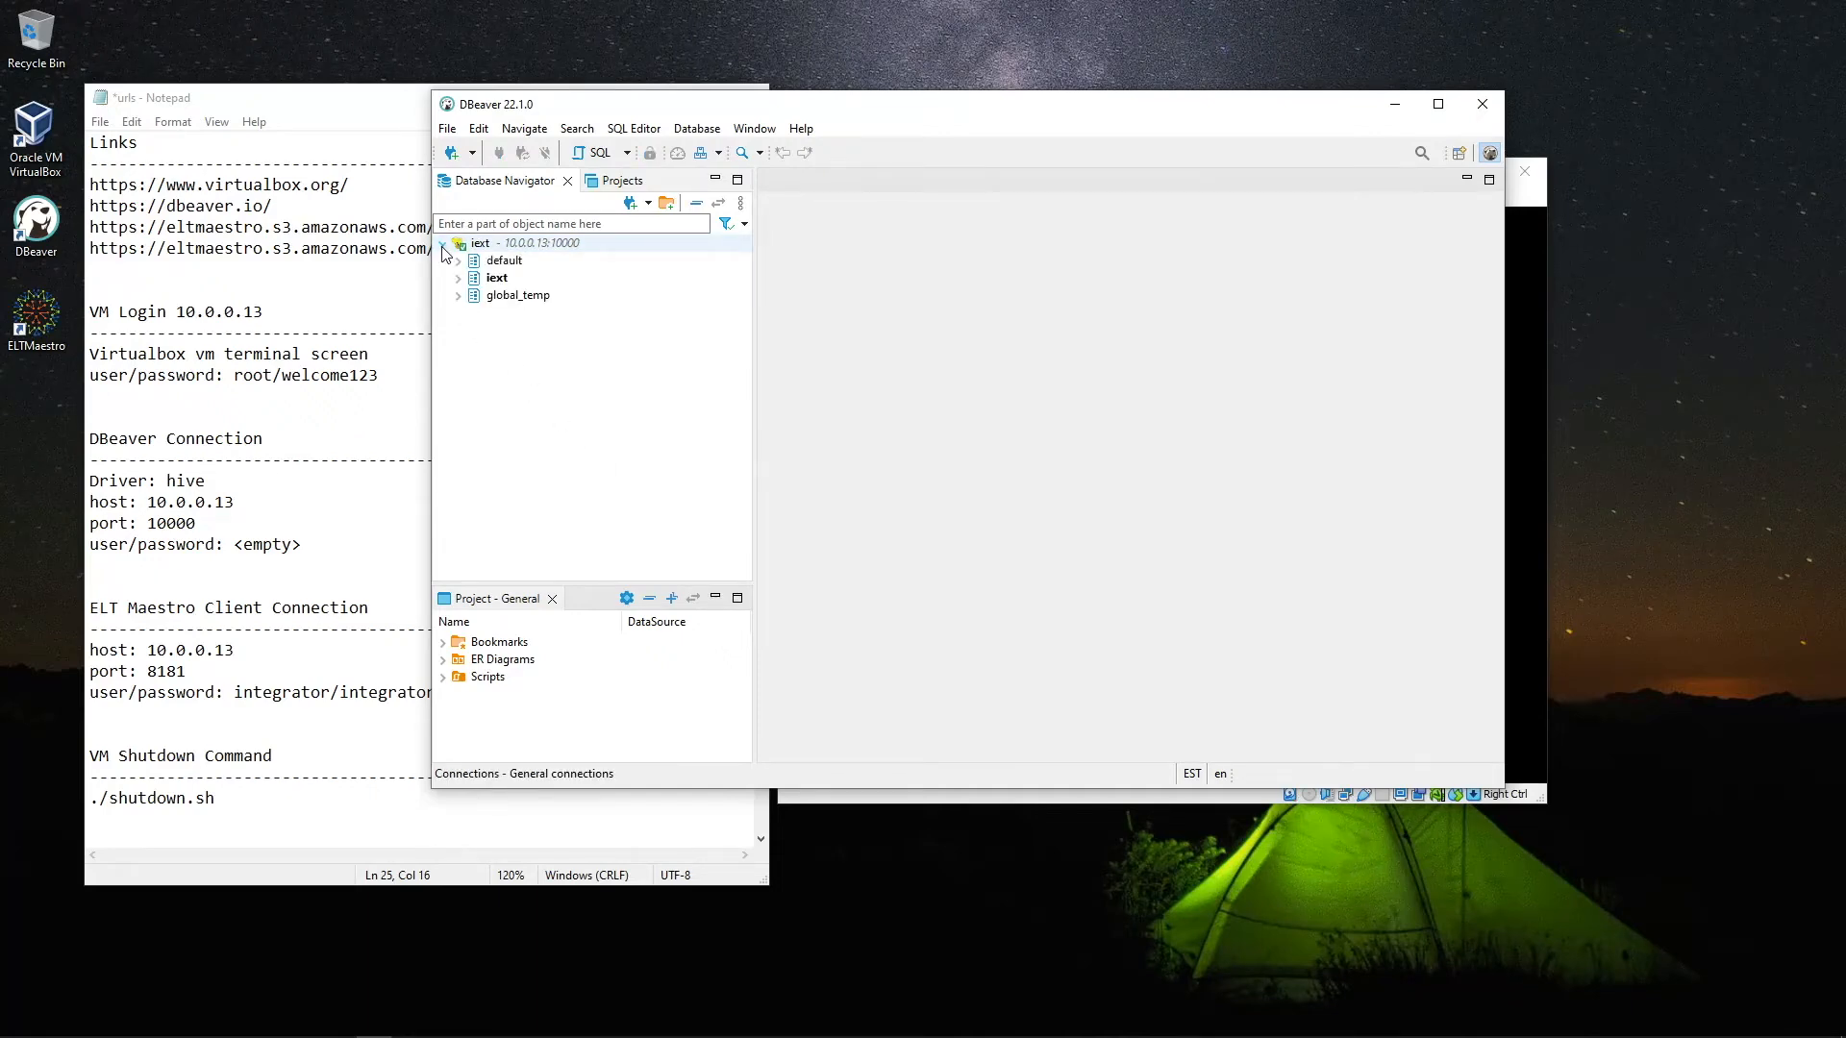
pyautogui.click(458, 278)
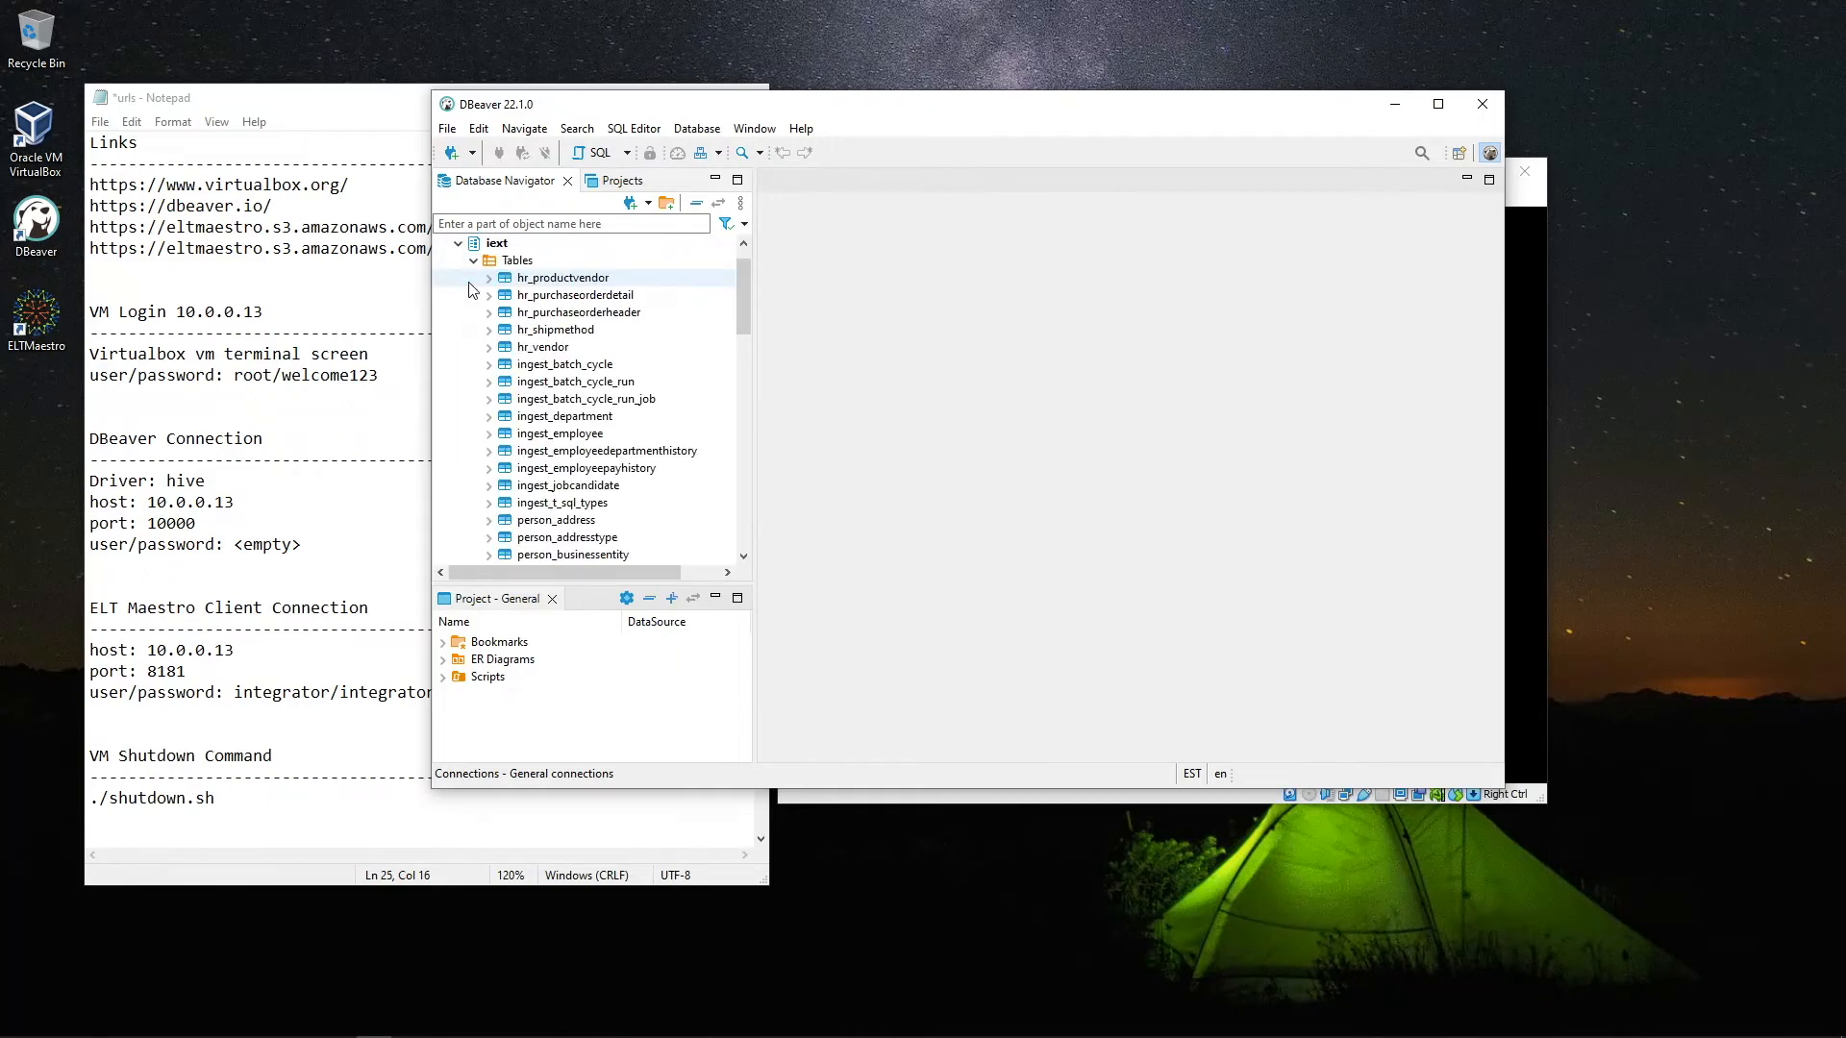
pyautogui.doubleClick(553, 279)
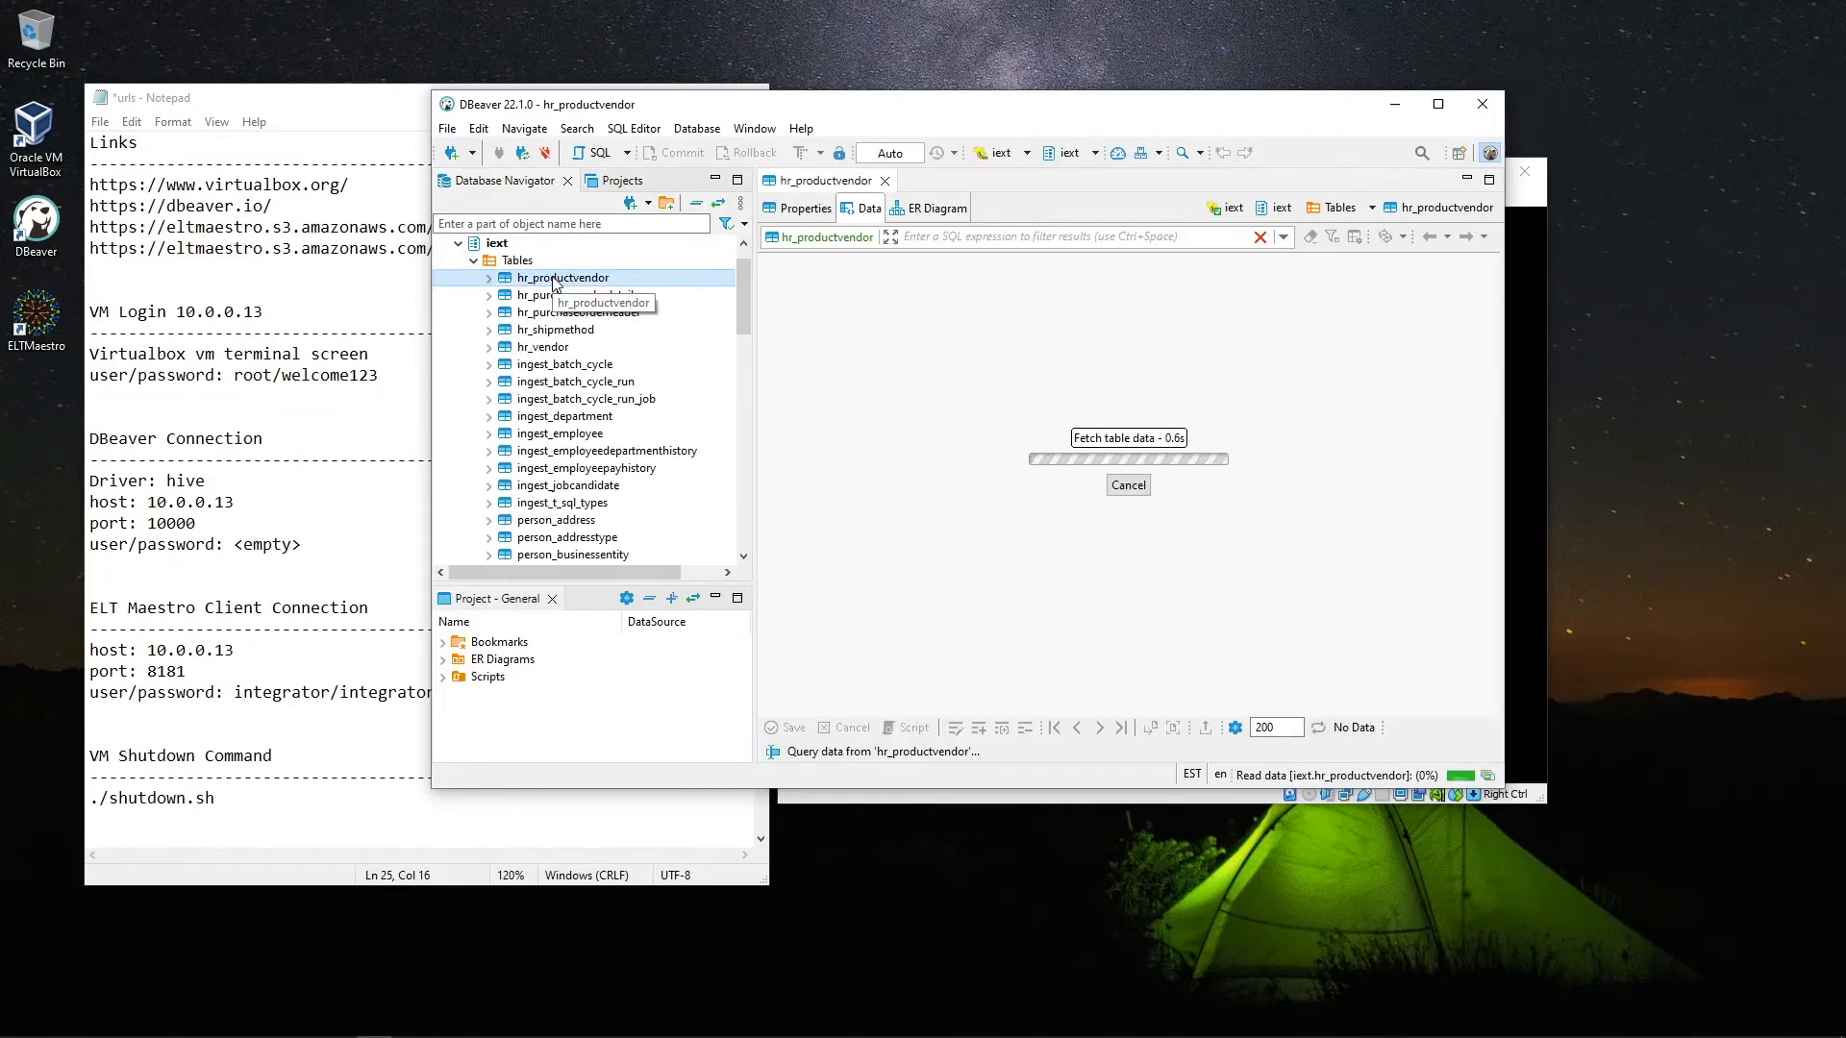
pyautogui.moveTo(887, 707); pyautogui.dragTo(1009, 708)
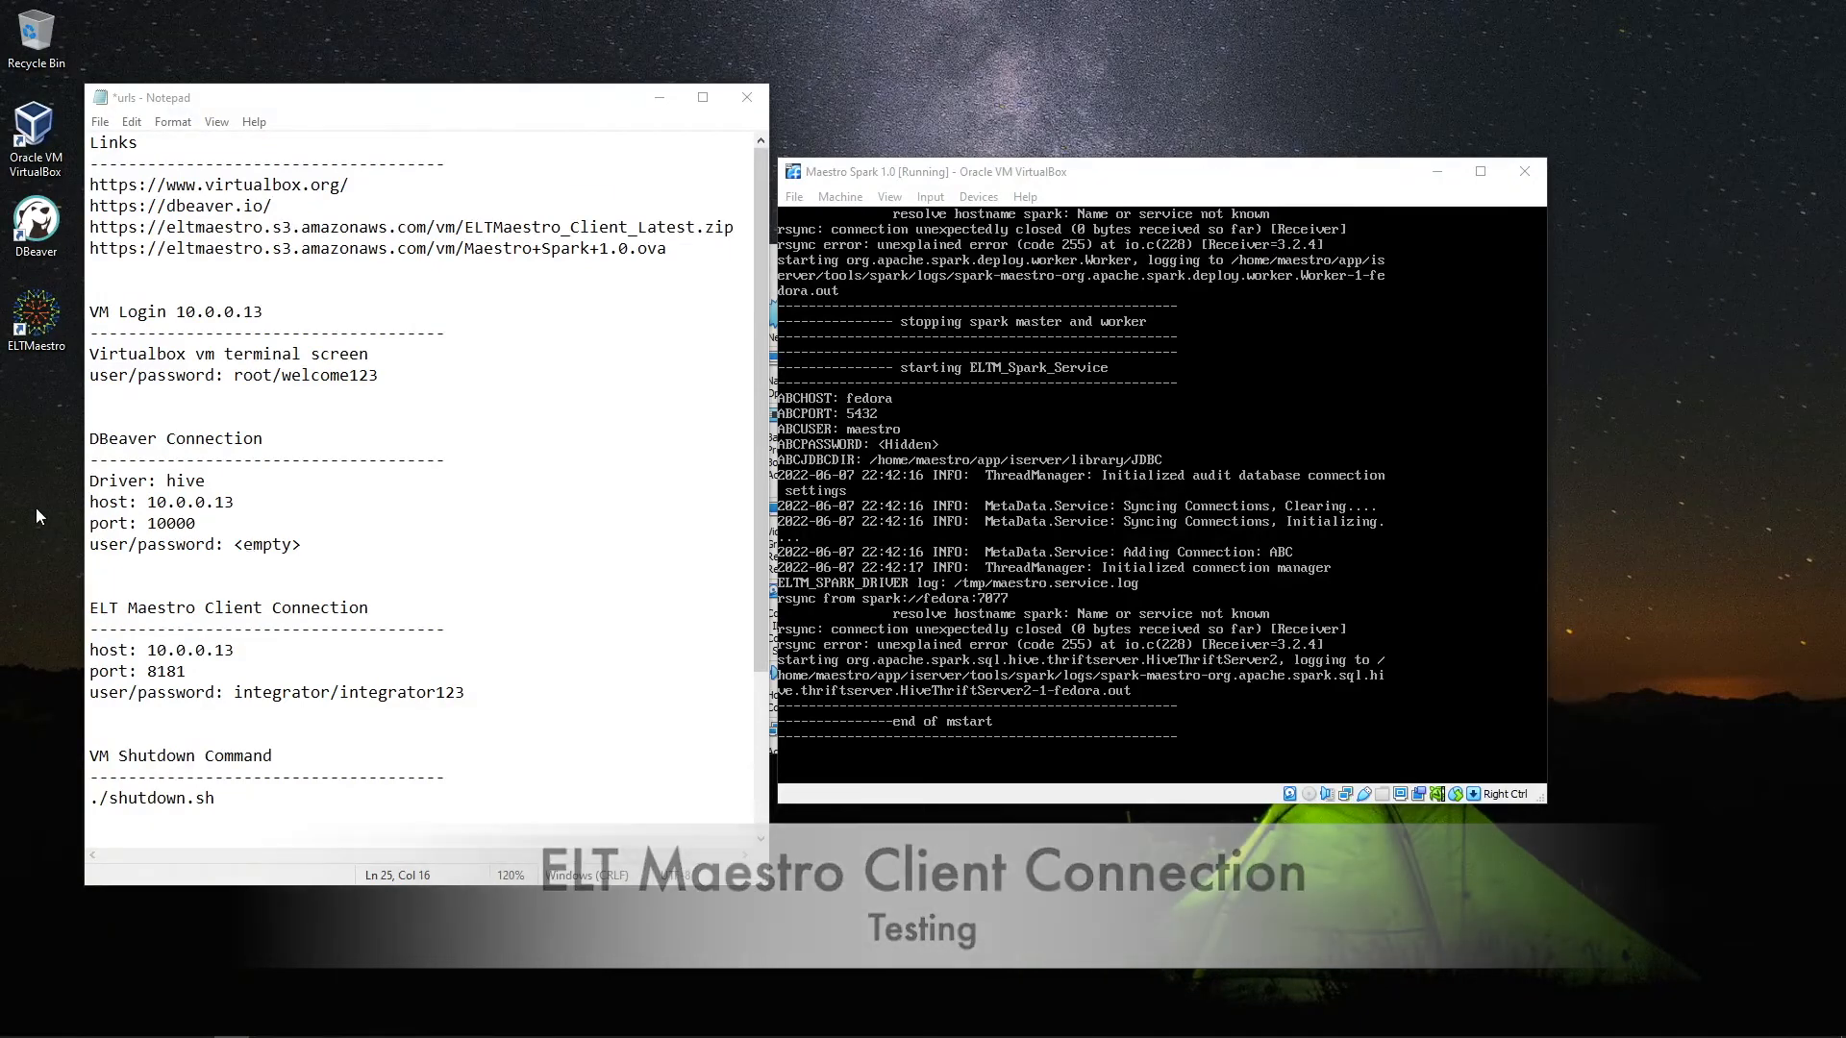
# Launch ELTMaestro and log in to server 10.0.0.13, port 8181, entering the user name and password
pyautogui.doubleClick(35, 331)
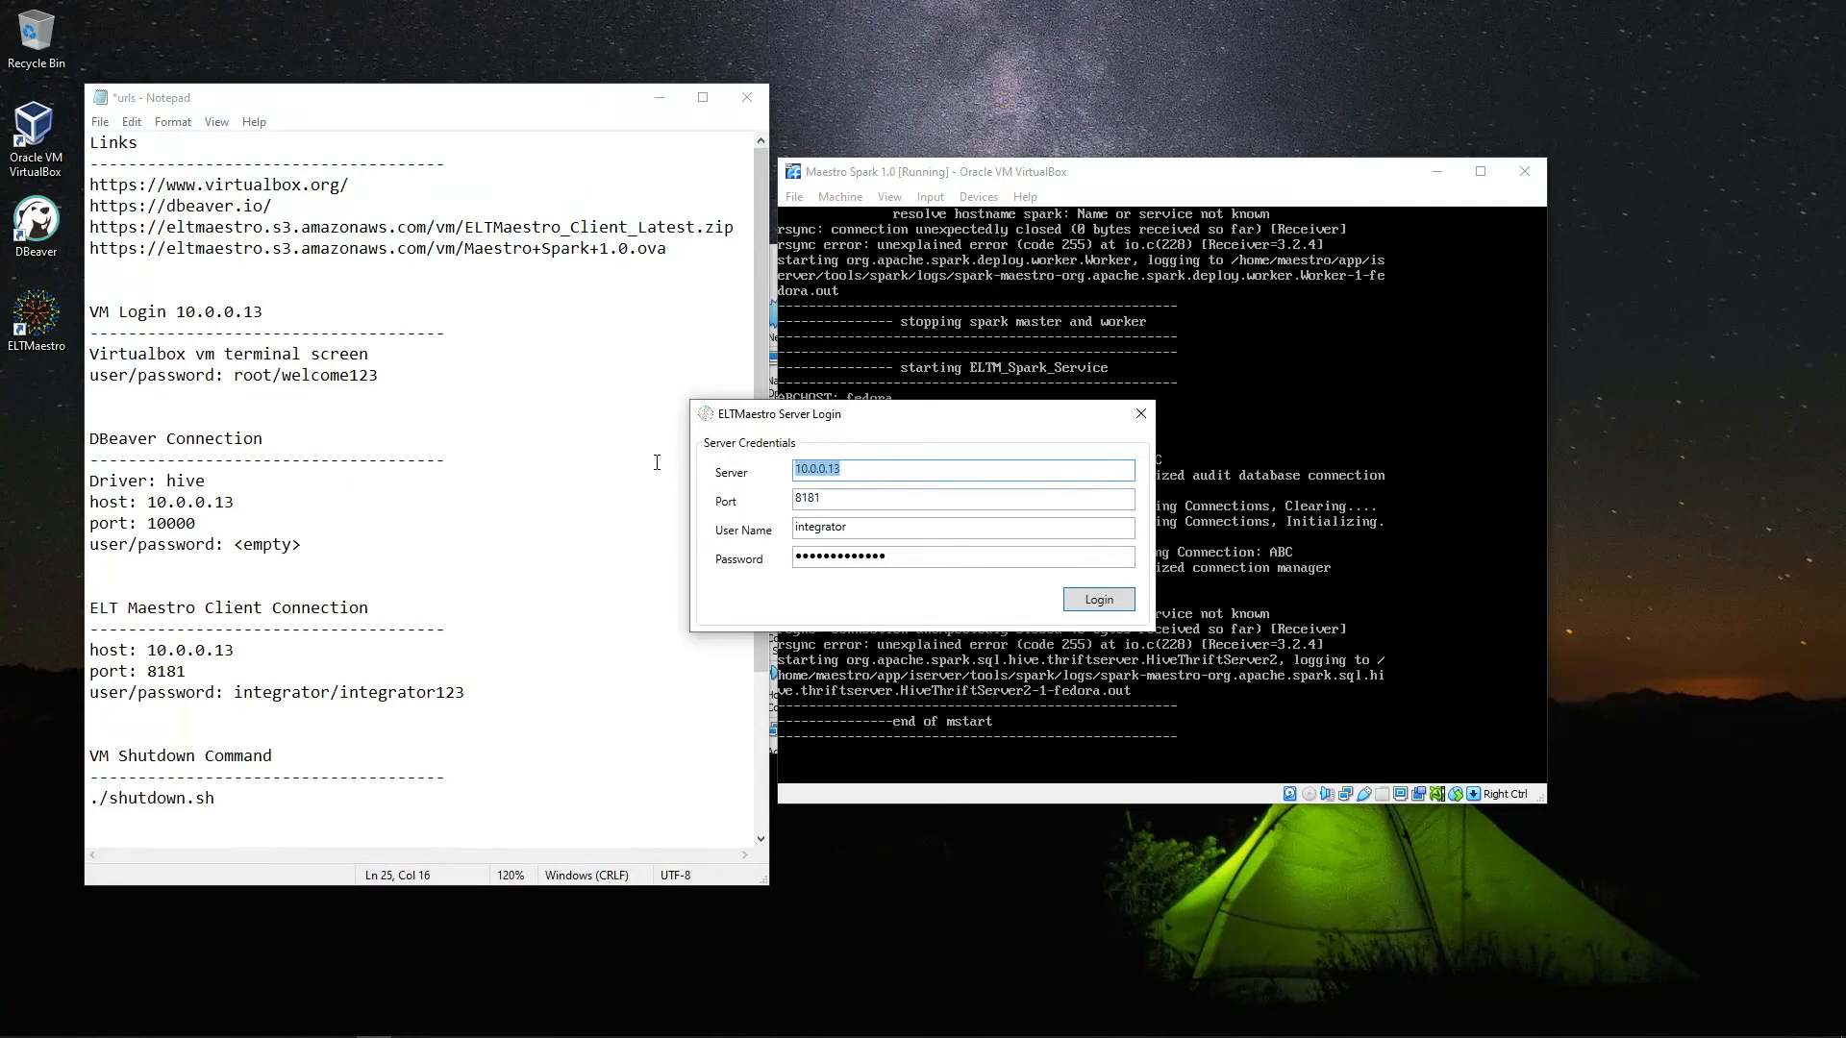
pyautogui.doubleClick(820, 535)
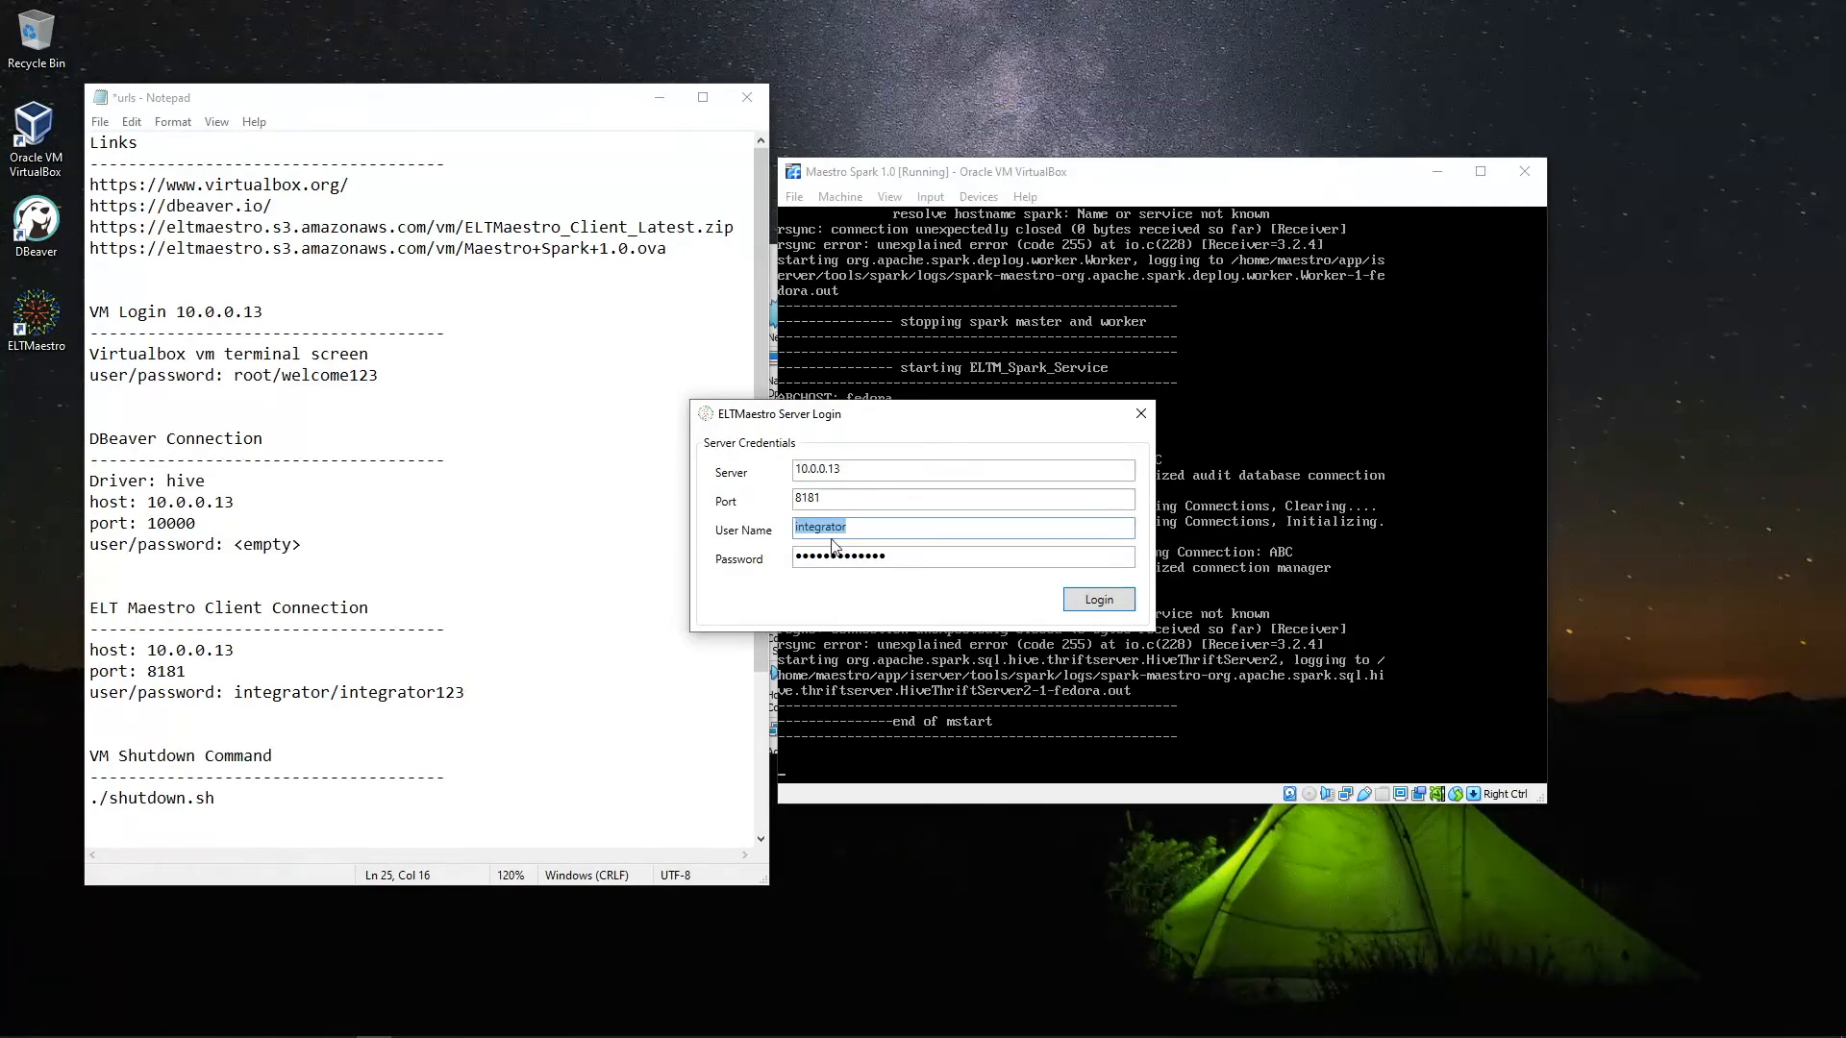
pyautogui.doubleClick(915, 558)
pyautogui.moveTo(841, 499); pyautogui.dragTo(737, 499)
pyautogui.click(1097, 600)
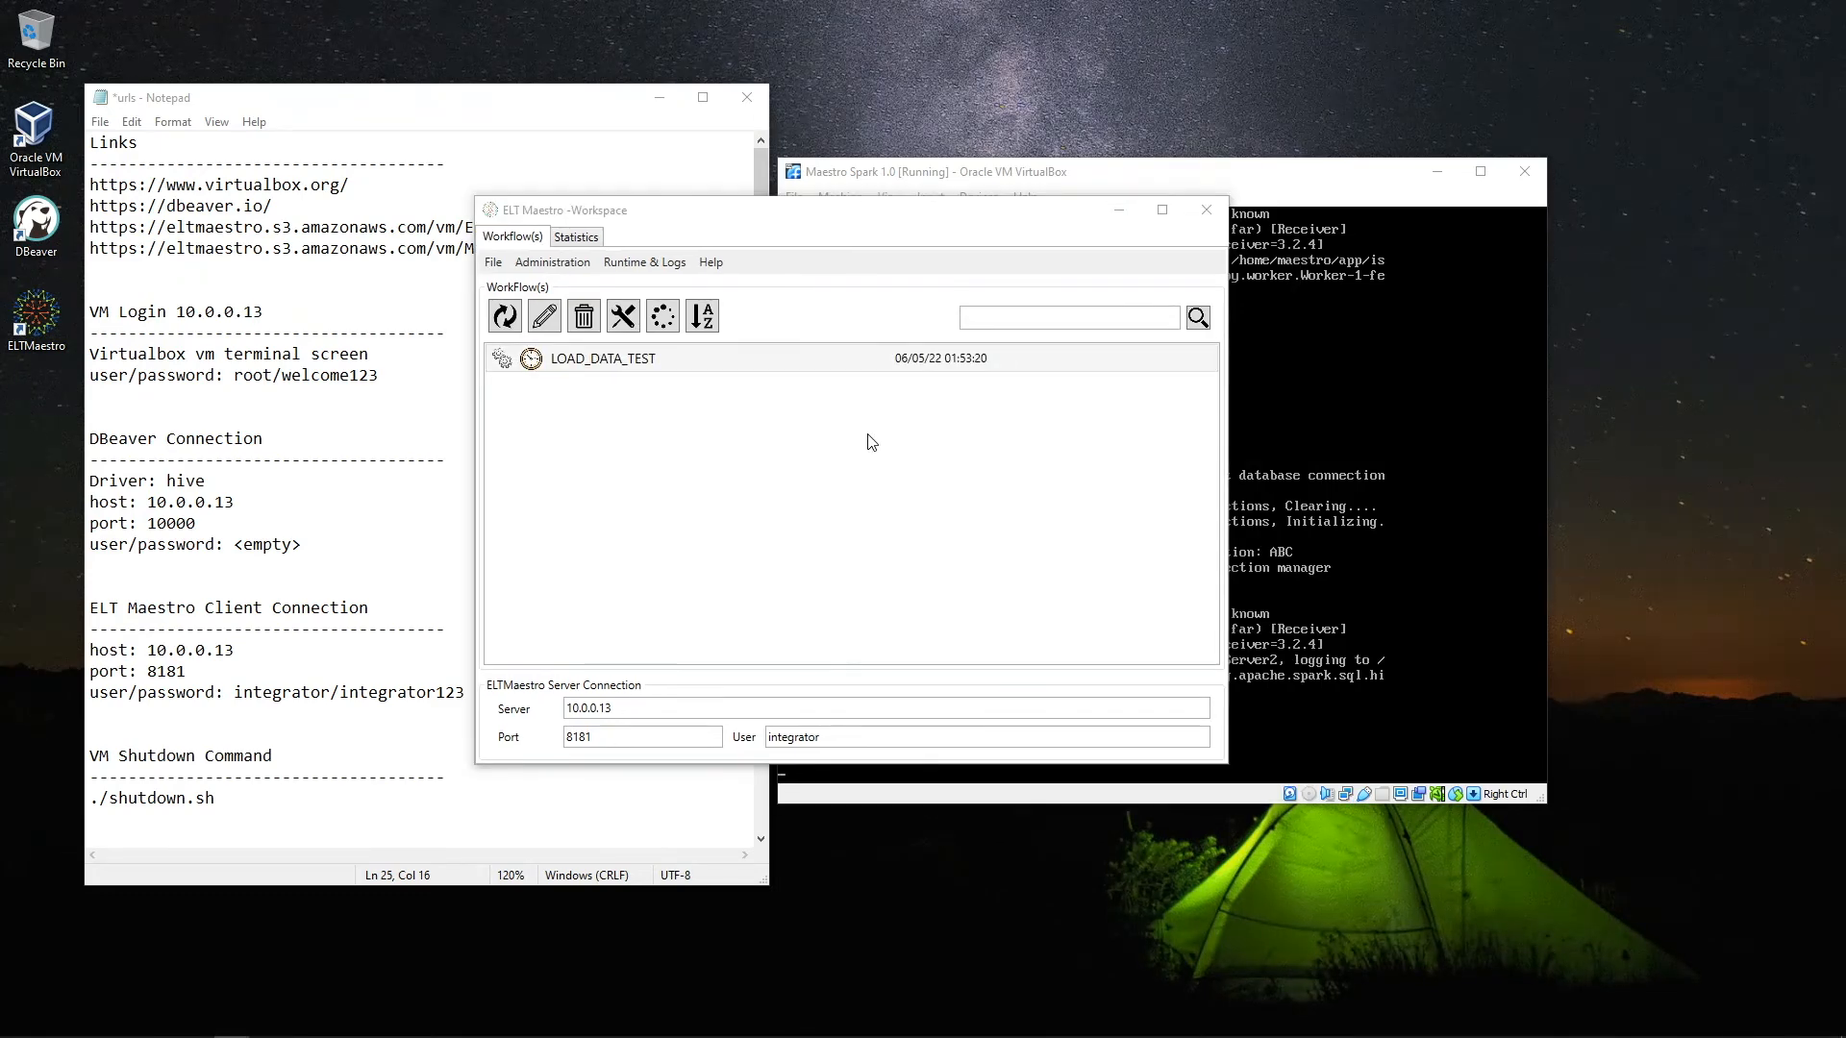
pyautogui.moveTo(853, 217)
pyautogui.mouseDown()
pyautogui.moveTo(836, 206)
pyautogui.moveTo(877, 226)
pyautogui.mouseUp()
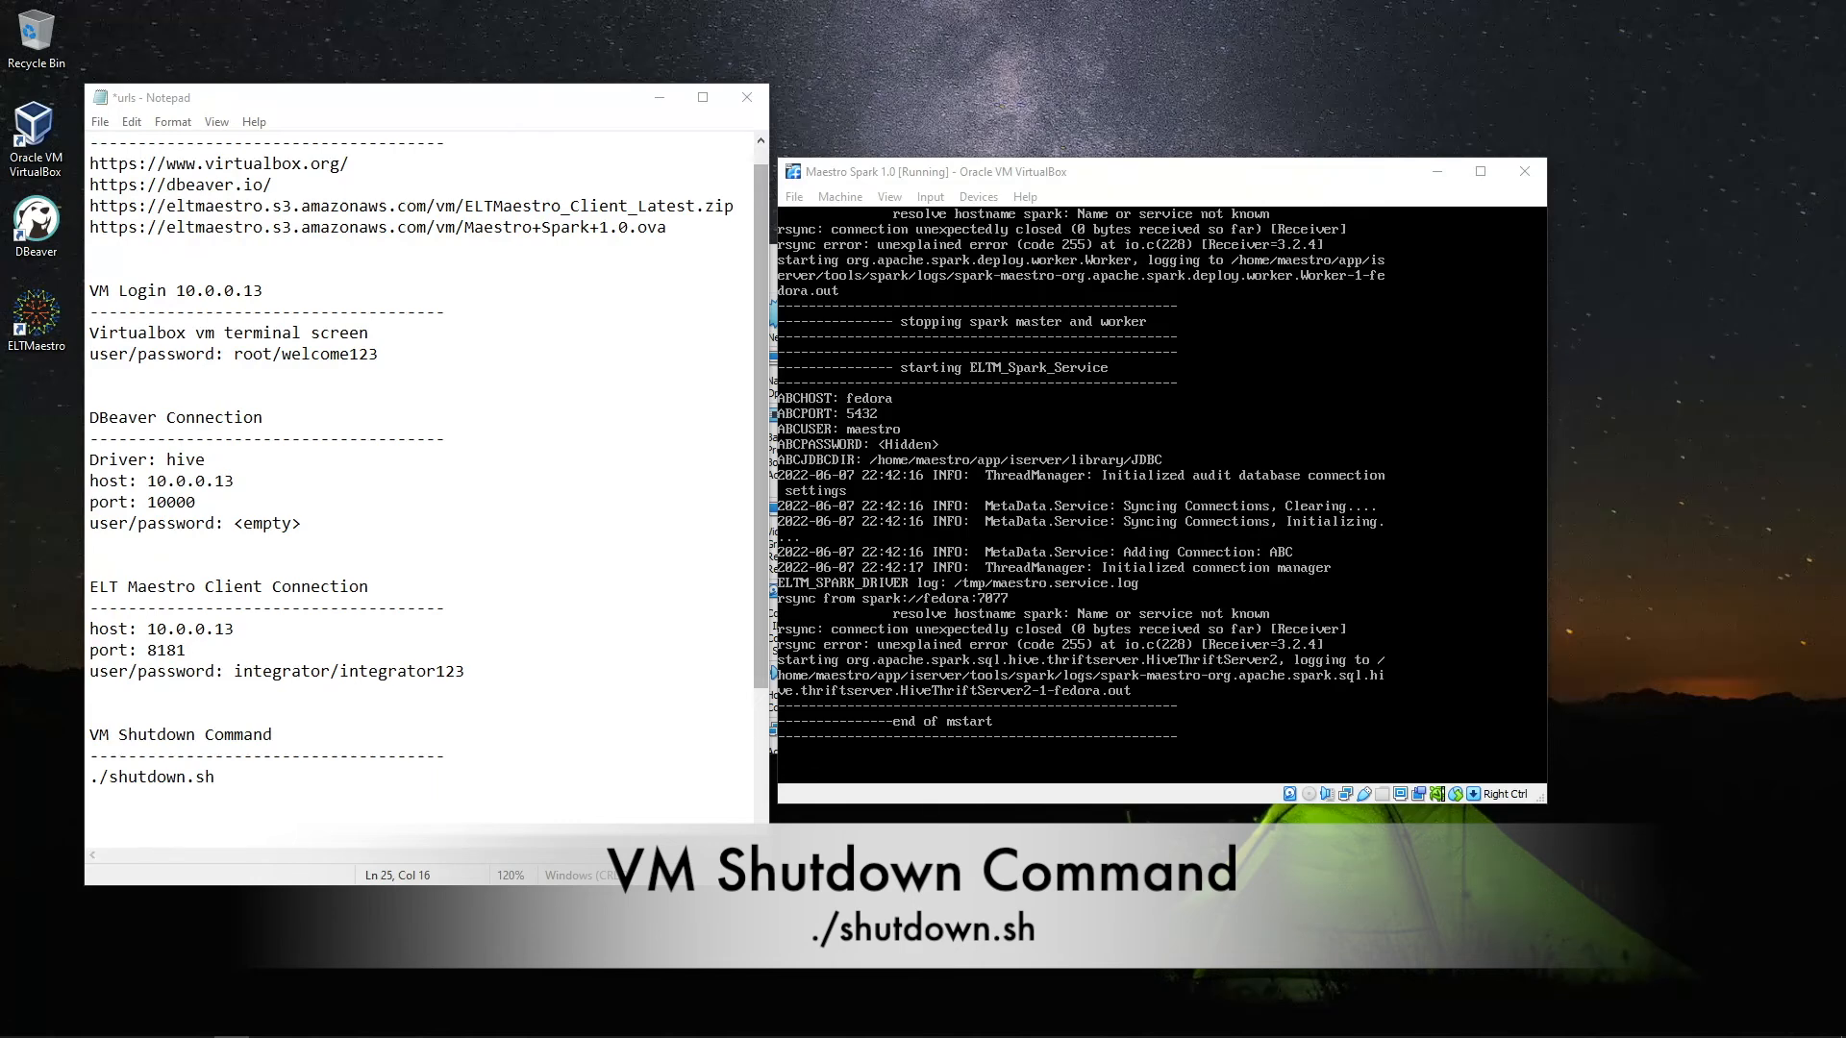
# In the VM terminal, run ls to show shutdown.sh and start.sh, then run ./shutdown.sh
pyautogui.press('Return')
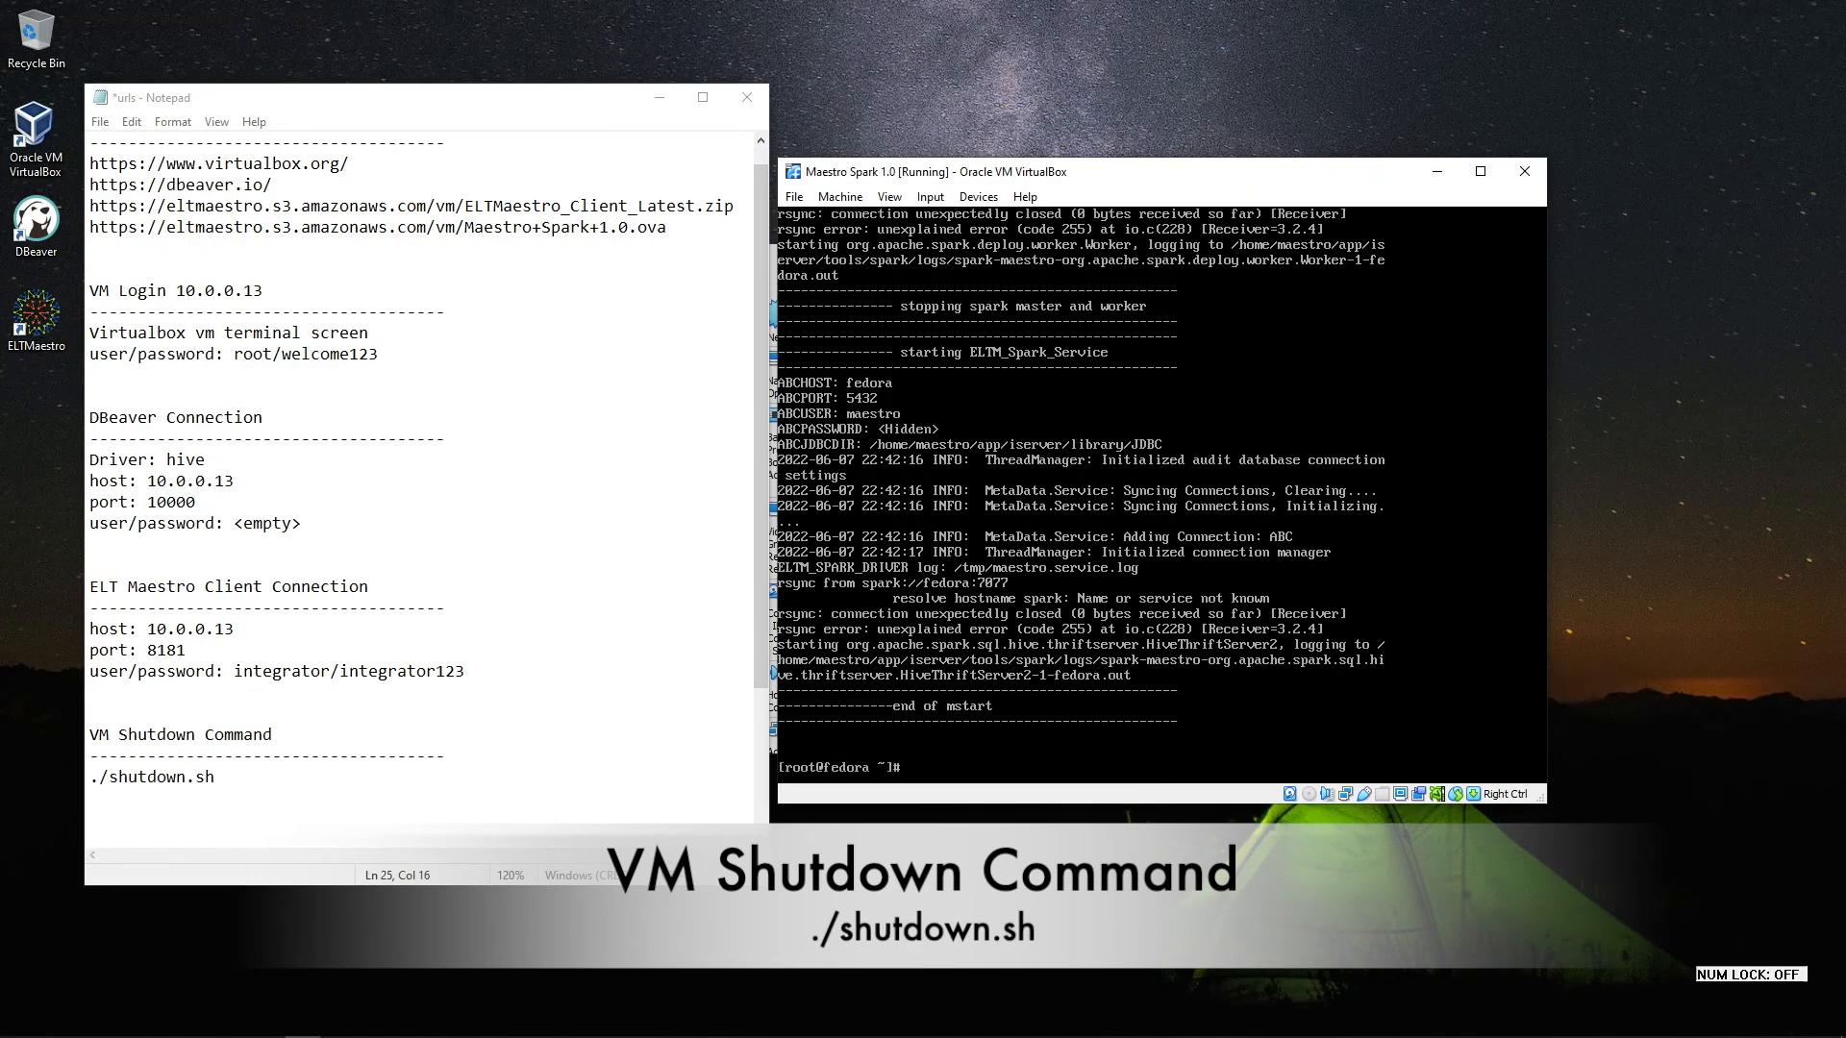
pyautogui.press('Return')
pyautogui.press('Return')
pyautogui.press('Return')
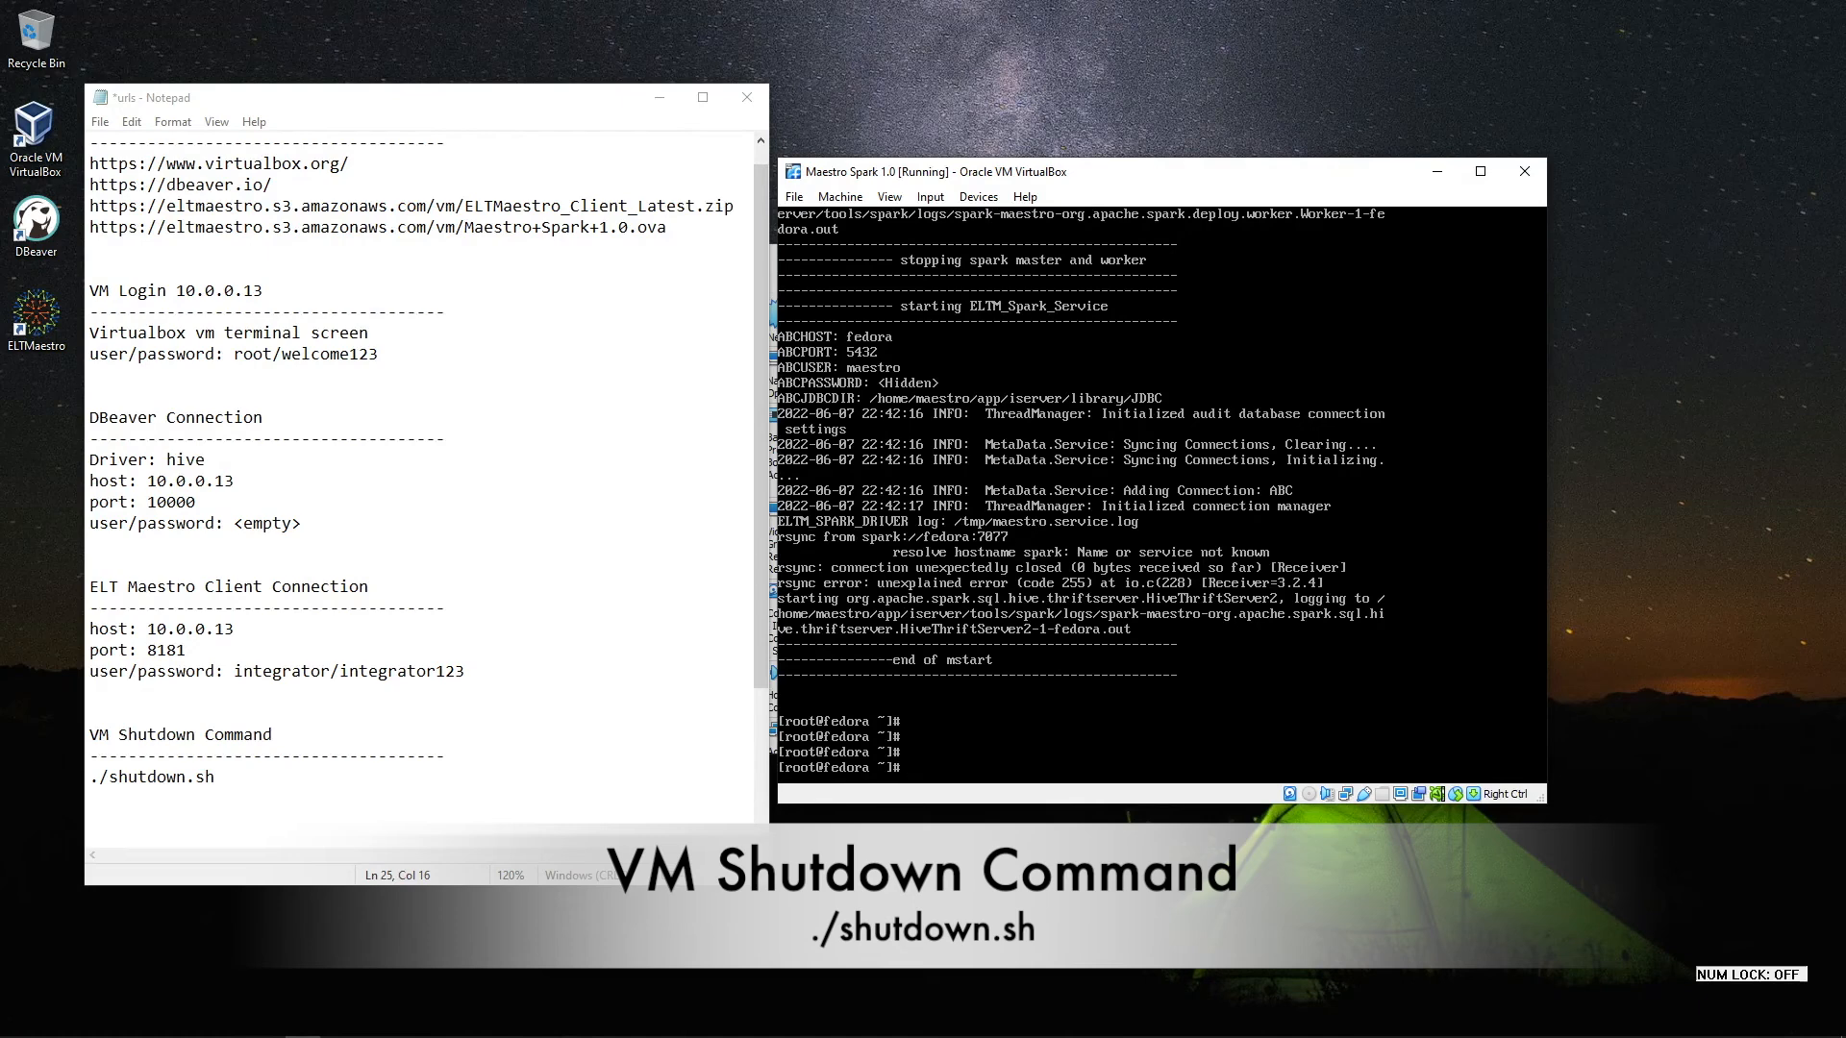
pyautogui.write('ls')
pyautogui.press('Return')
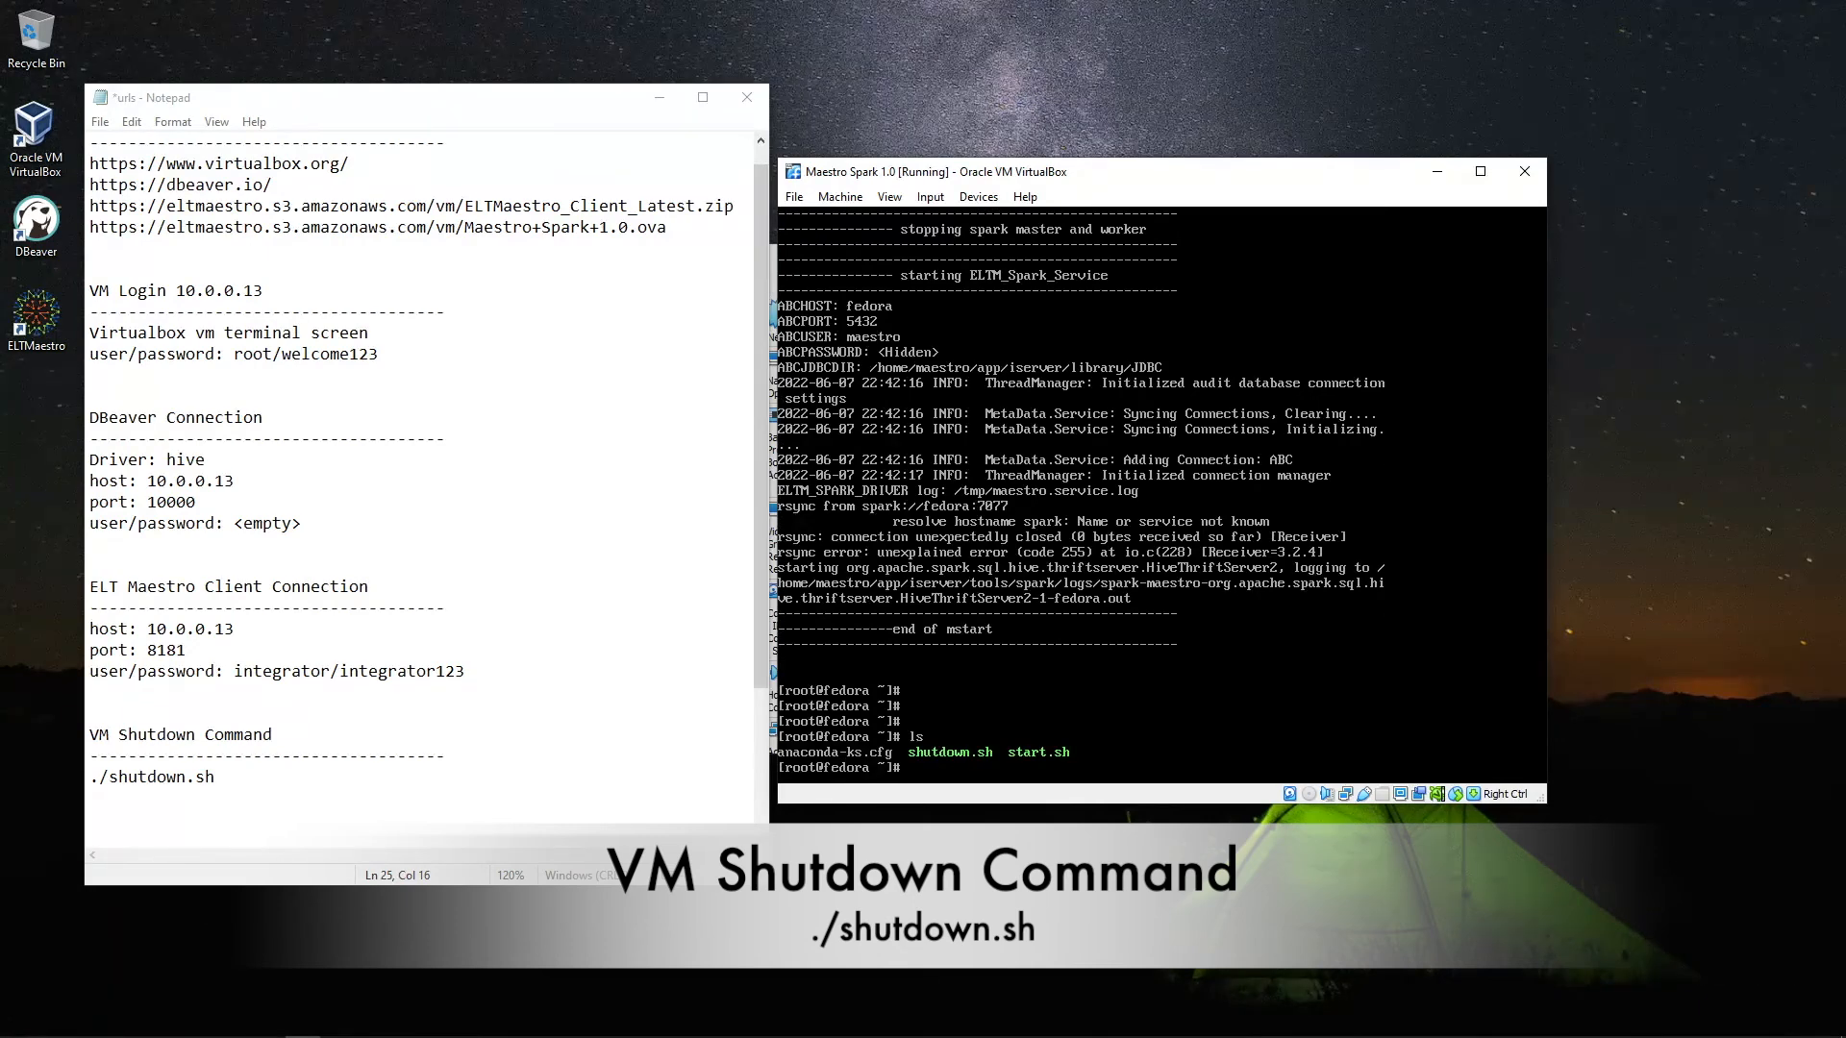
pyautogui.write('./shutdown.sh')
pyautogui.press('Return')
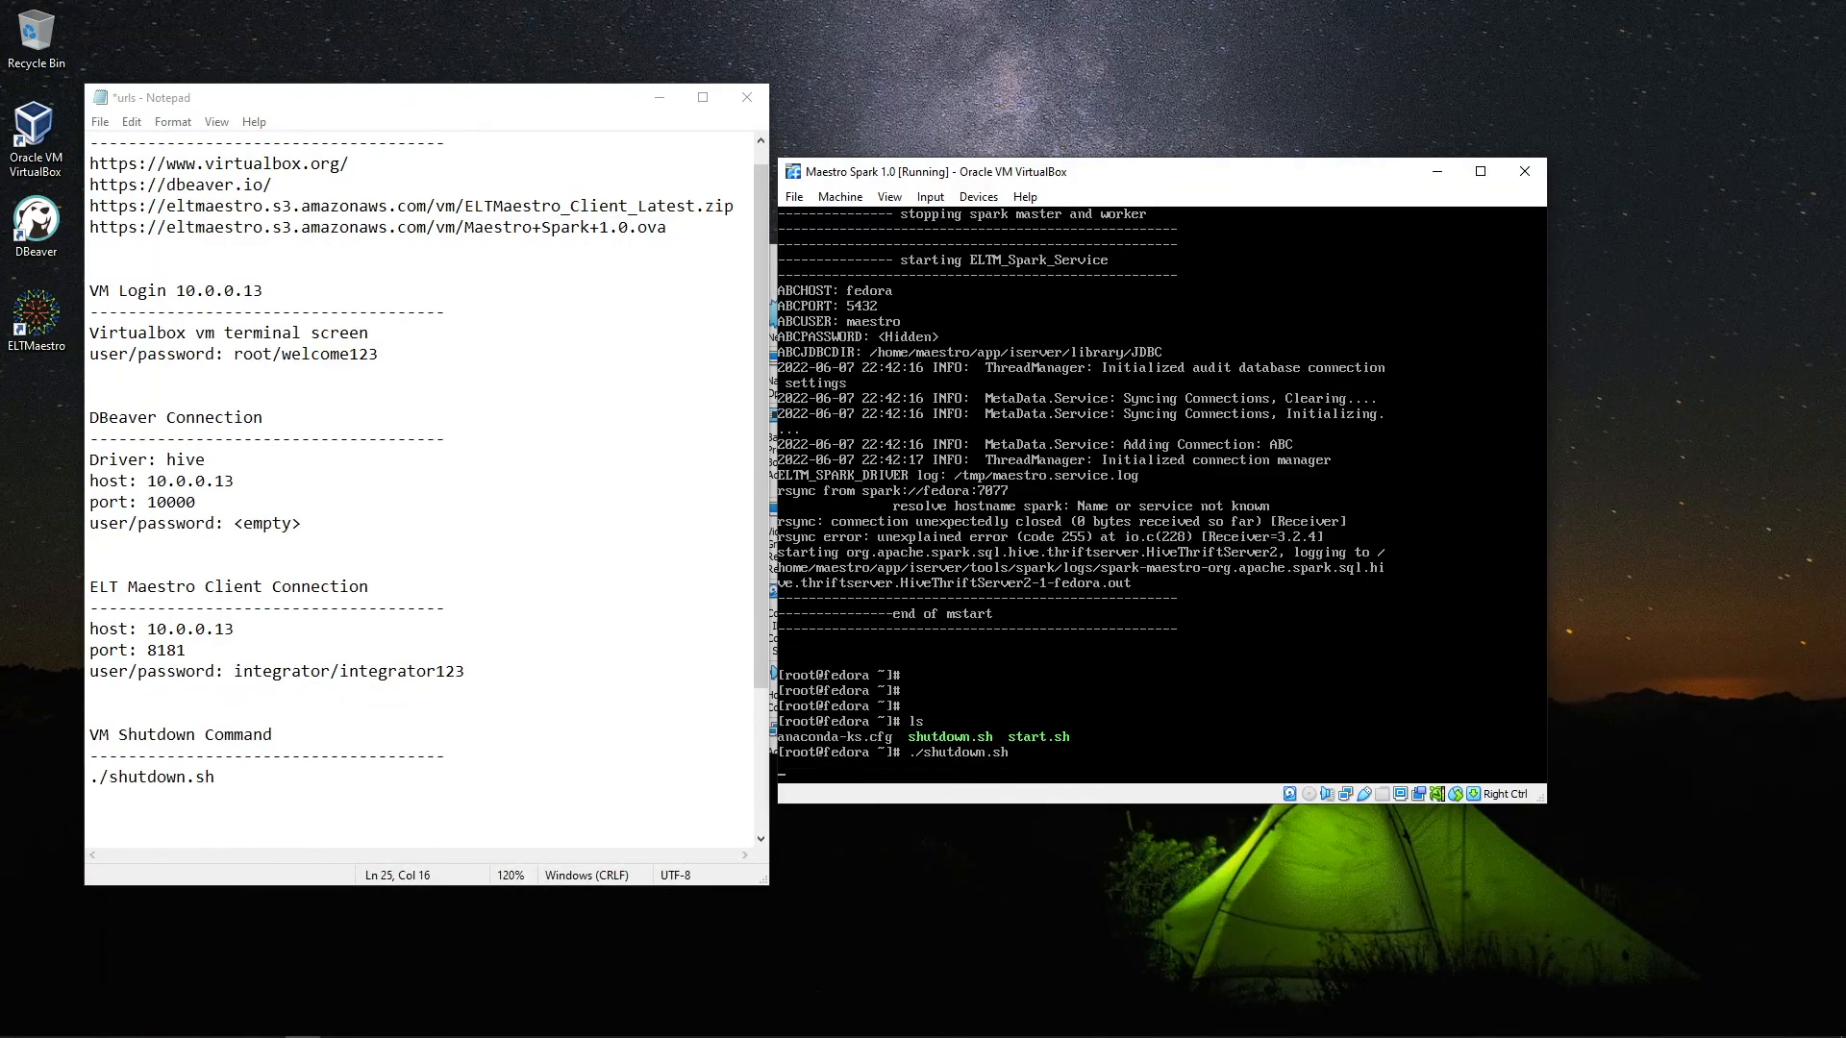